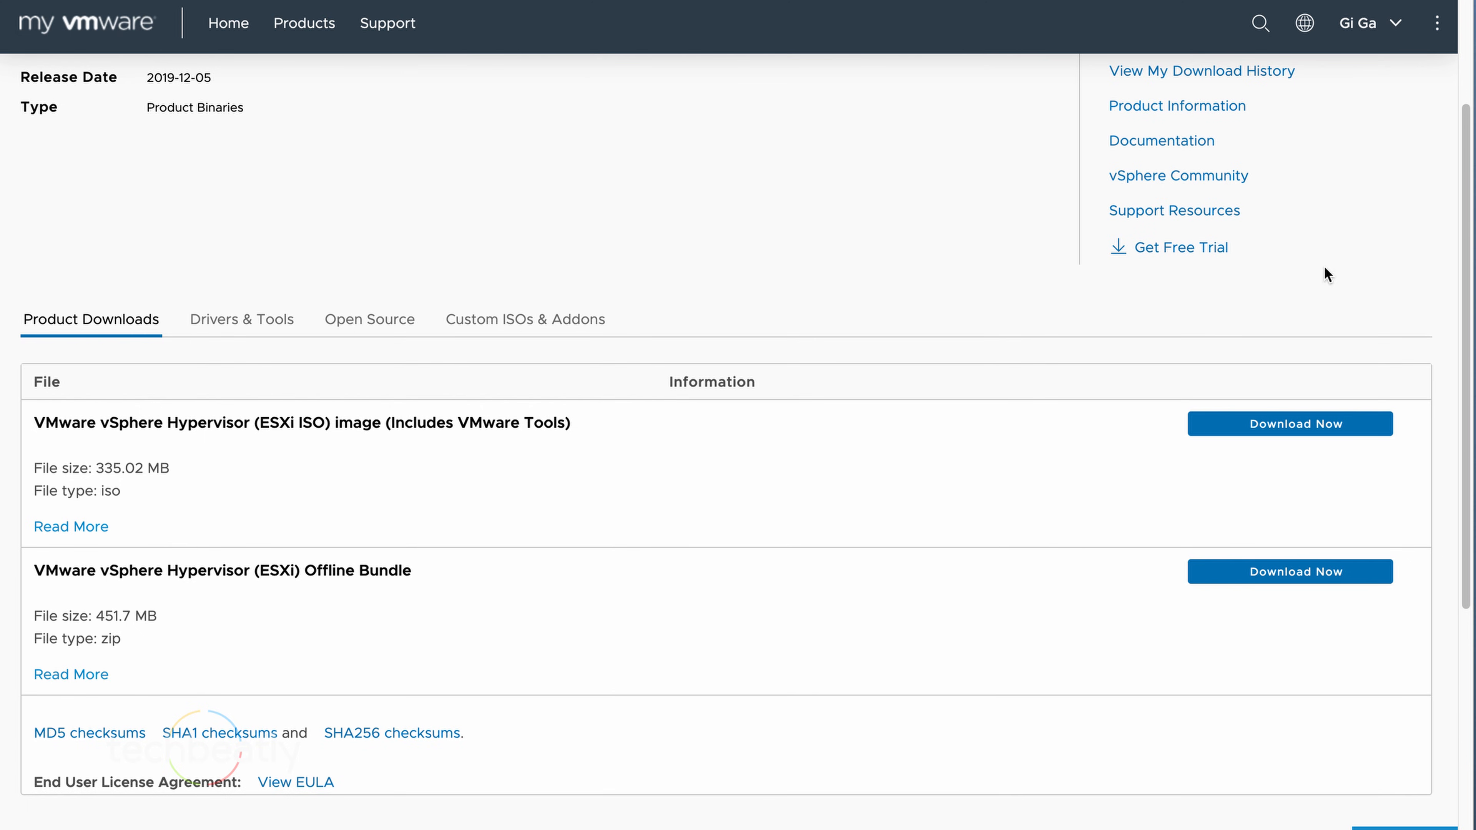
Bring the iRMC S5 Web Server overview for the PRIMERGY RX2530 M5 into view
{"action": "left_click_drag", "start_coordinate": [1327, 274], "coordinate": [969, 273]}
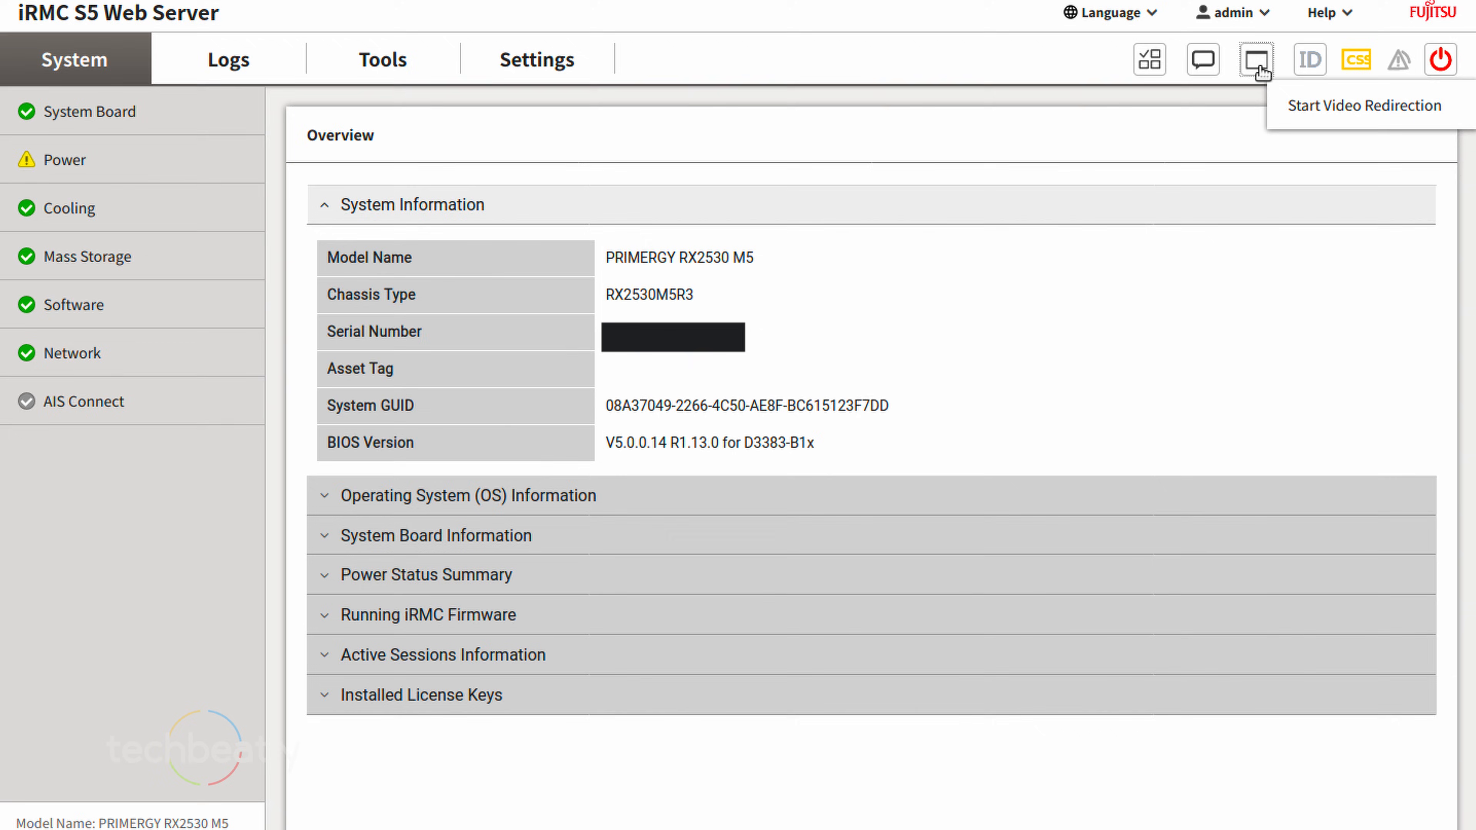
In Video Redirection, mount the ESXi installer ISO VMware-VMvisor-Installer-201912001-15160138.x86_64.iso as virtual CD media
{"action": "left_click", "coordinate": [1321, 108]}
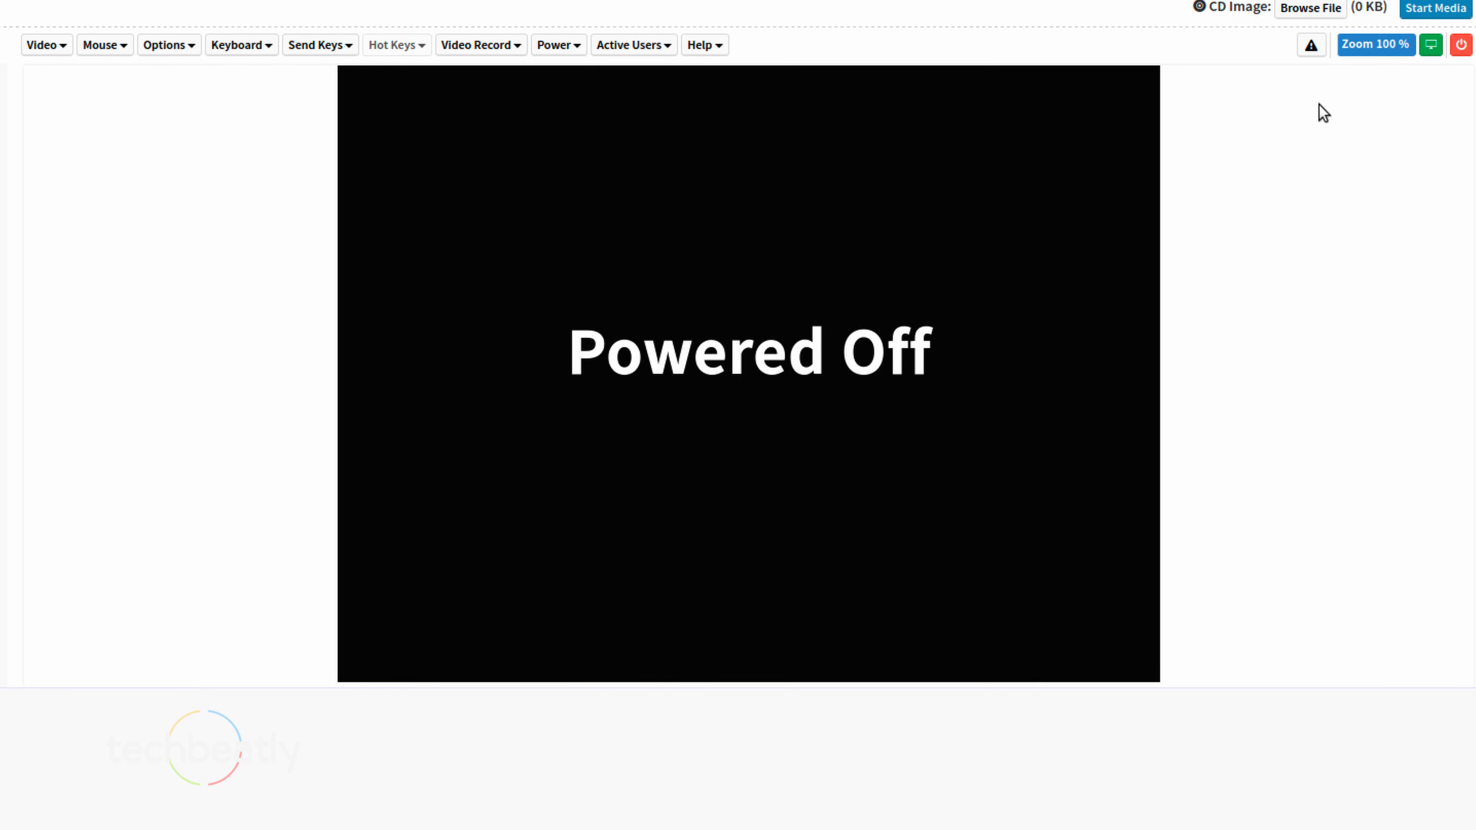
{"action": "left_click", "coordinate": [1318, 13]}
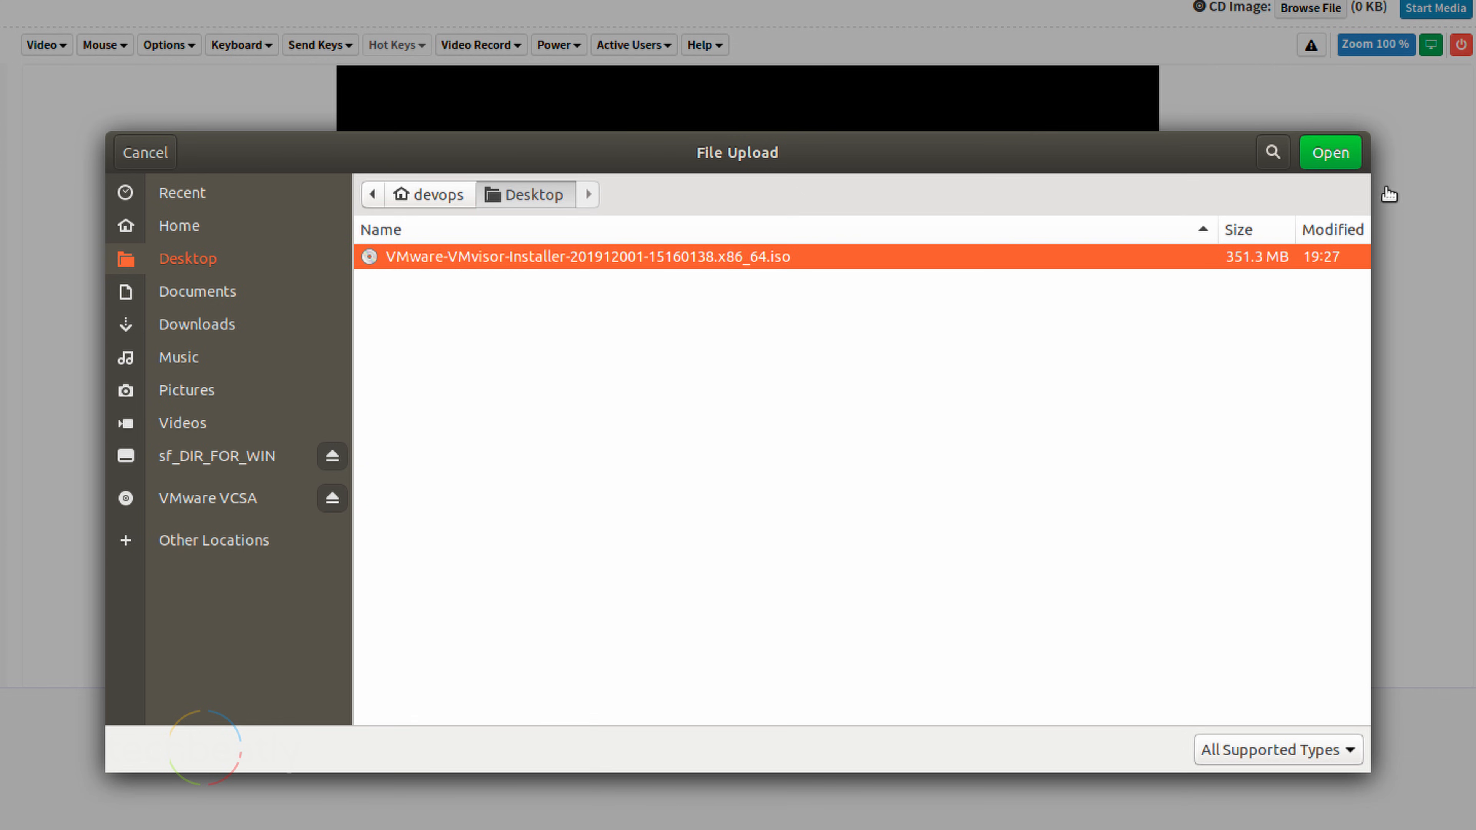
{"action": "left_click", "coordinate": [1338, 160]}
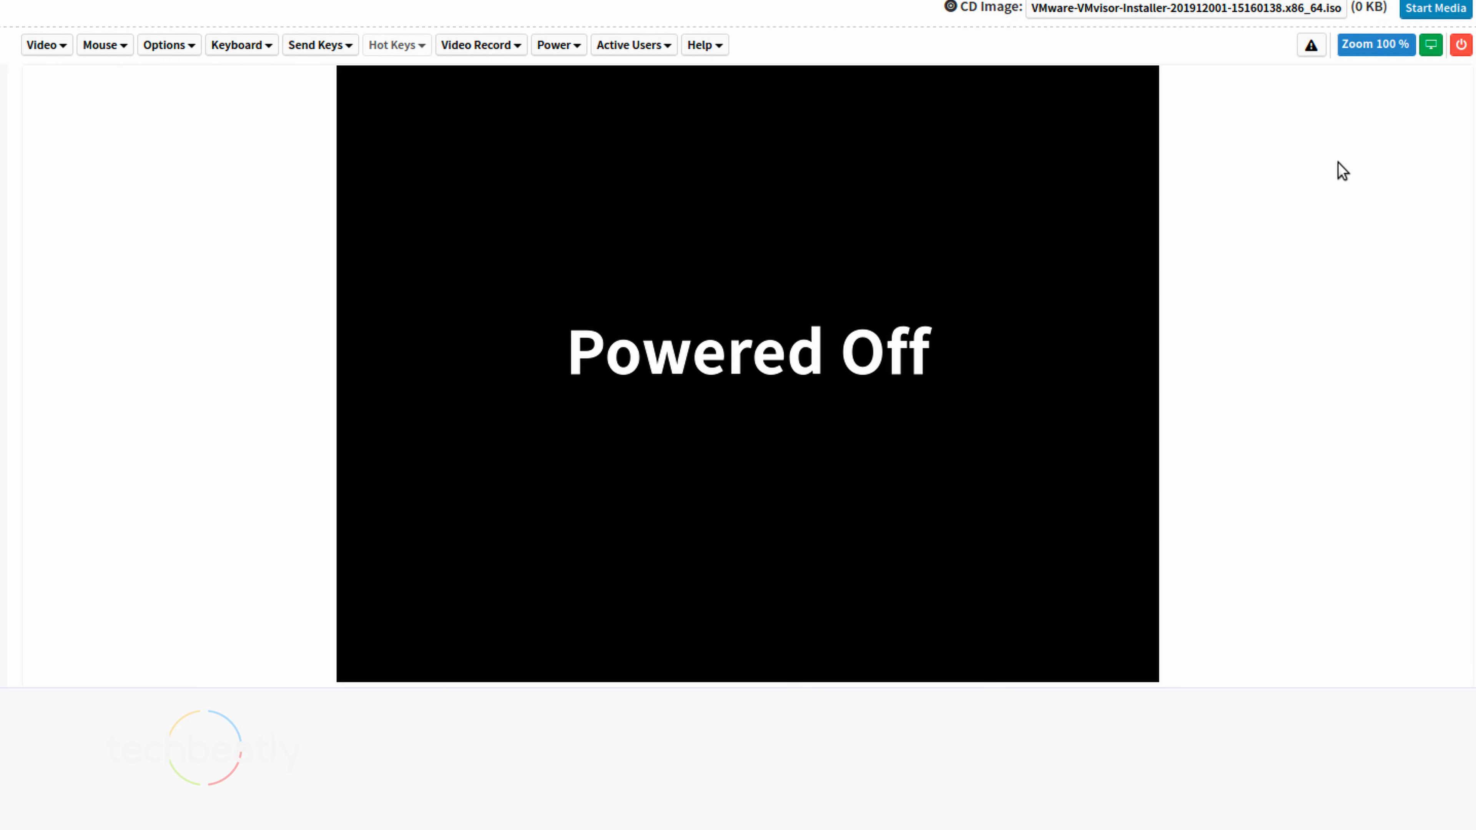
{"action": "left_click", "coordinate": [1413, 13]}
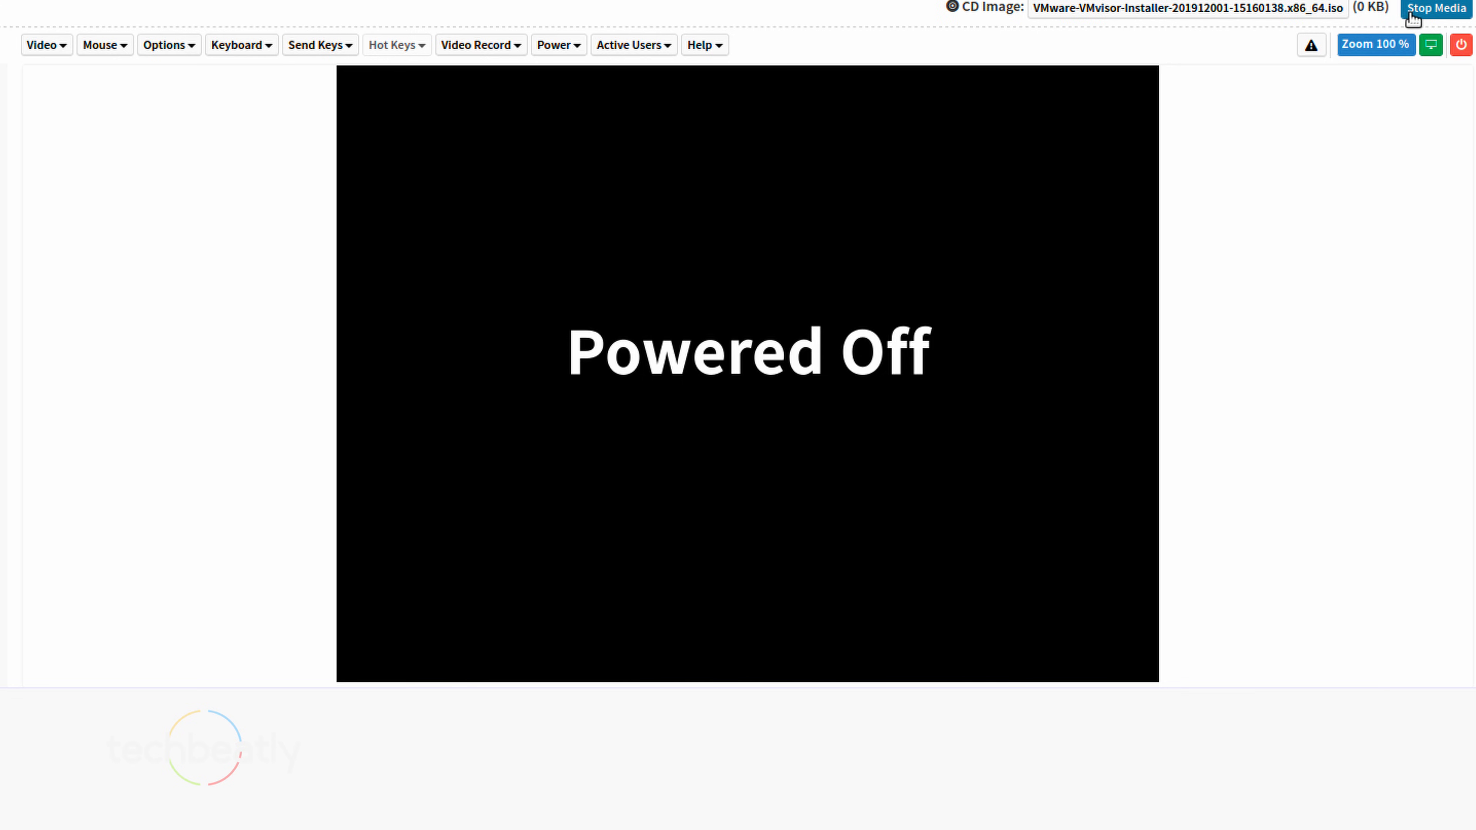
Set the server's next boot device to CDROM/DVD in Power > Boot Options
{"action": "left_click", "coordinate": [560, 47]}
{"action": "left_click", "coordinate": [607, 306]}
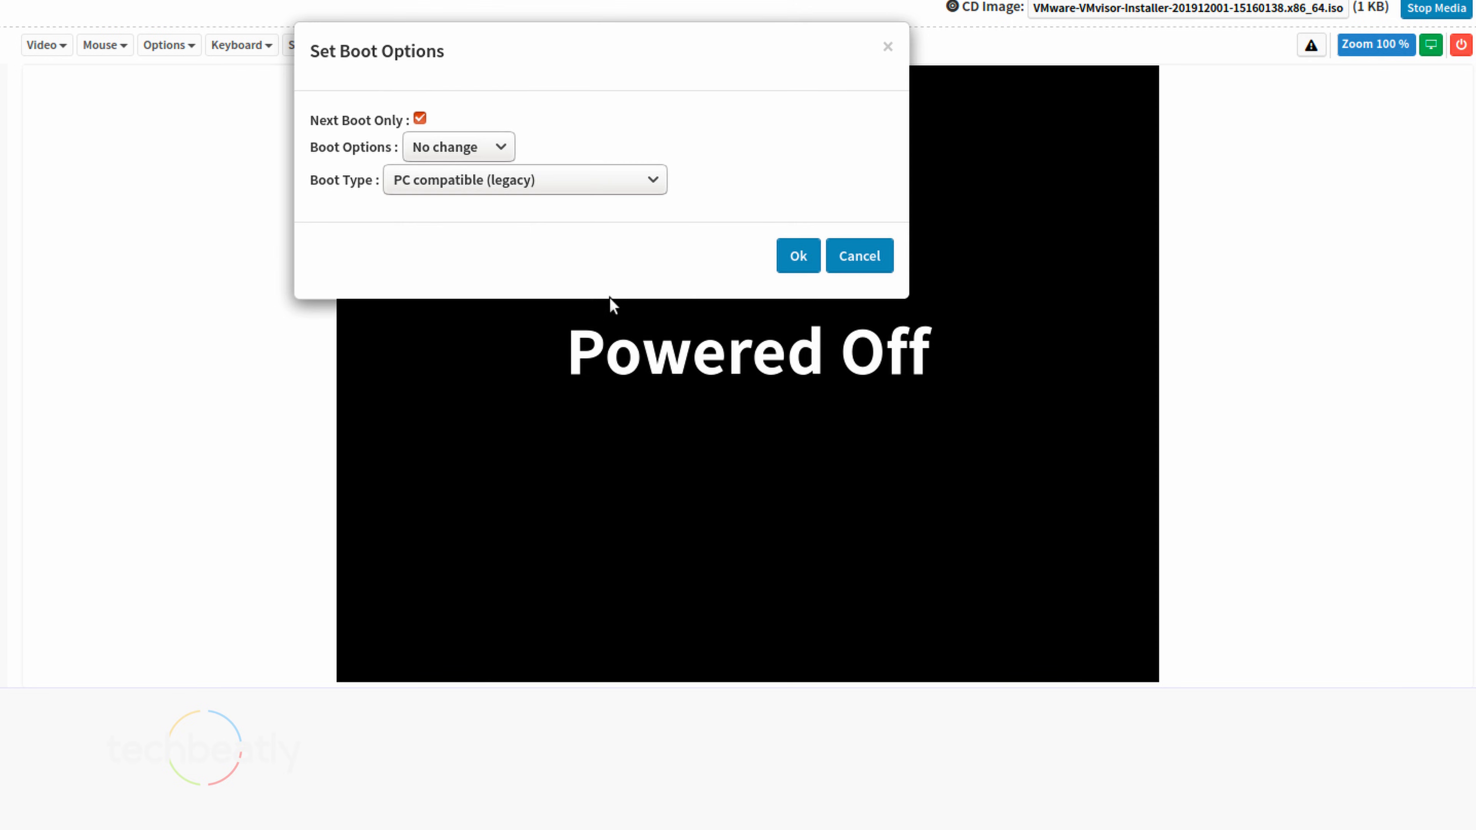
{"action": "left_click", "coordinate": [459, 147]}
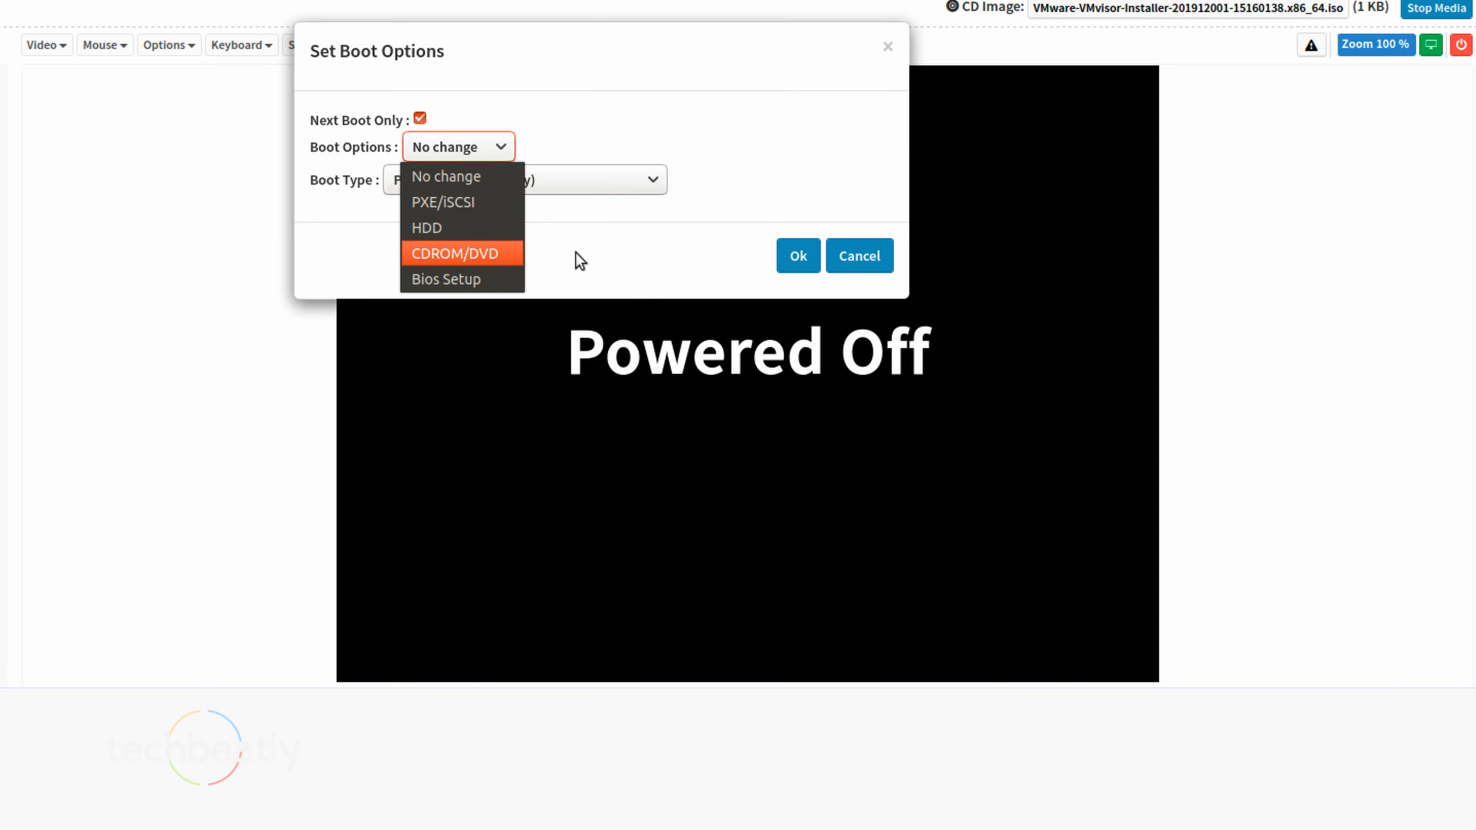
{"action": "left_click", "coordinate": [459, 250]}
{"action": "left_click", "coordinate": [800, 255]}
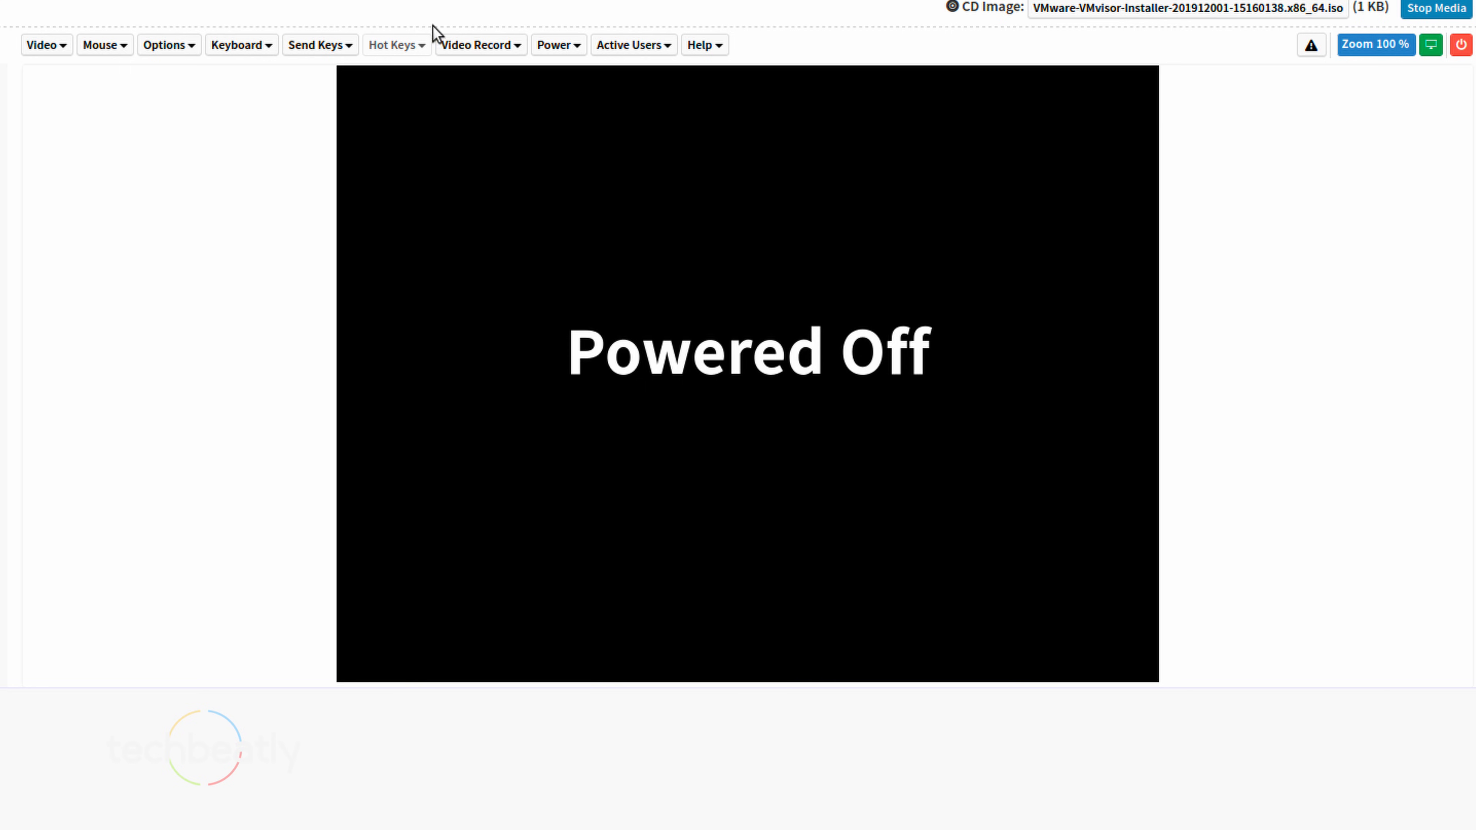
Power on the server and confirm, bringing up the Fujitsu BIOS POST screen
{"action": "left_click", "coordinate": [1462, 45]}
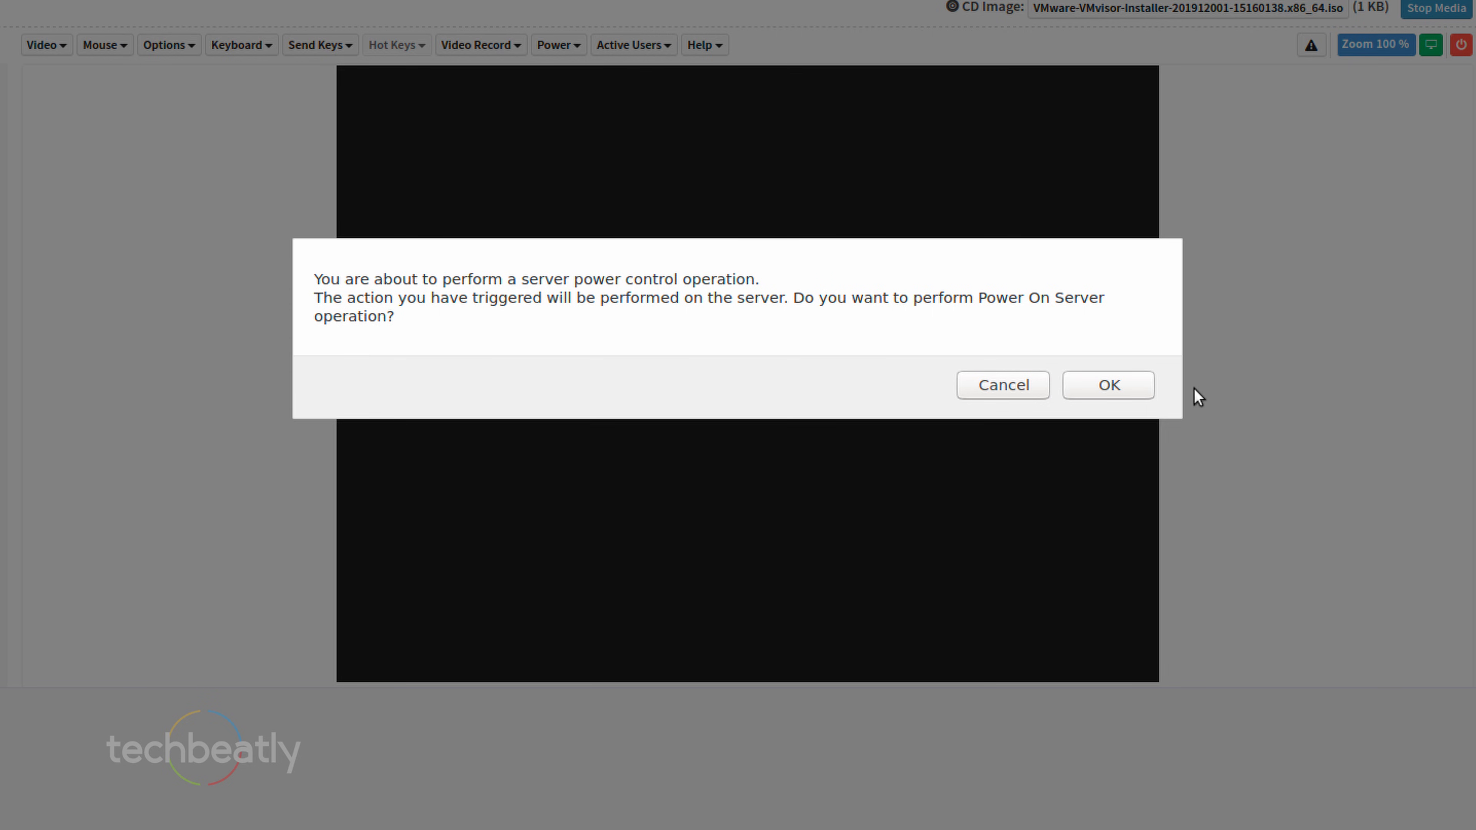
{"action": "left_click", "coordinate": [1107, 386]}
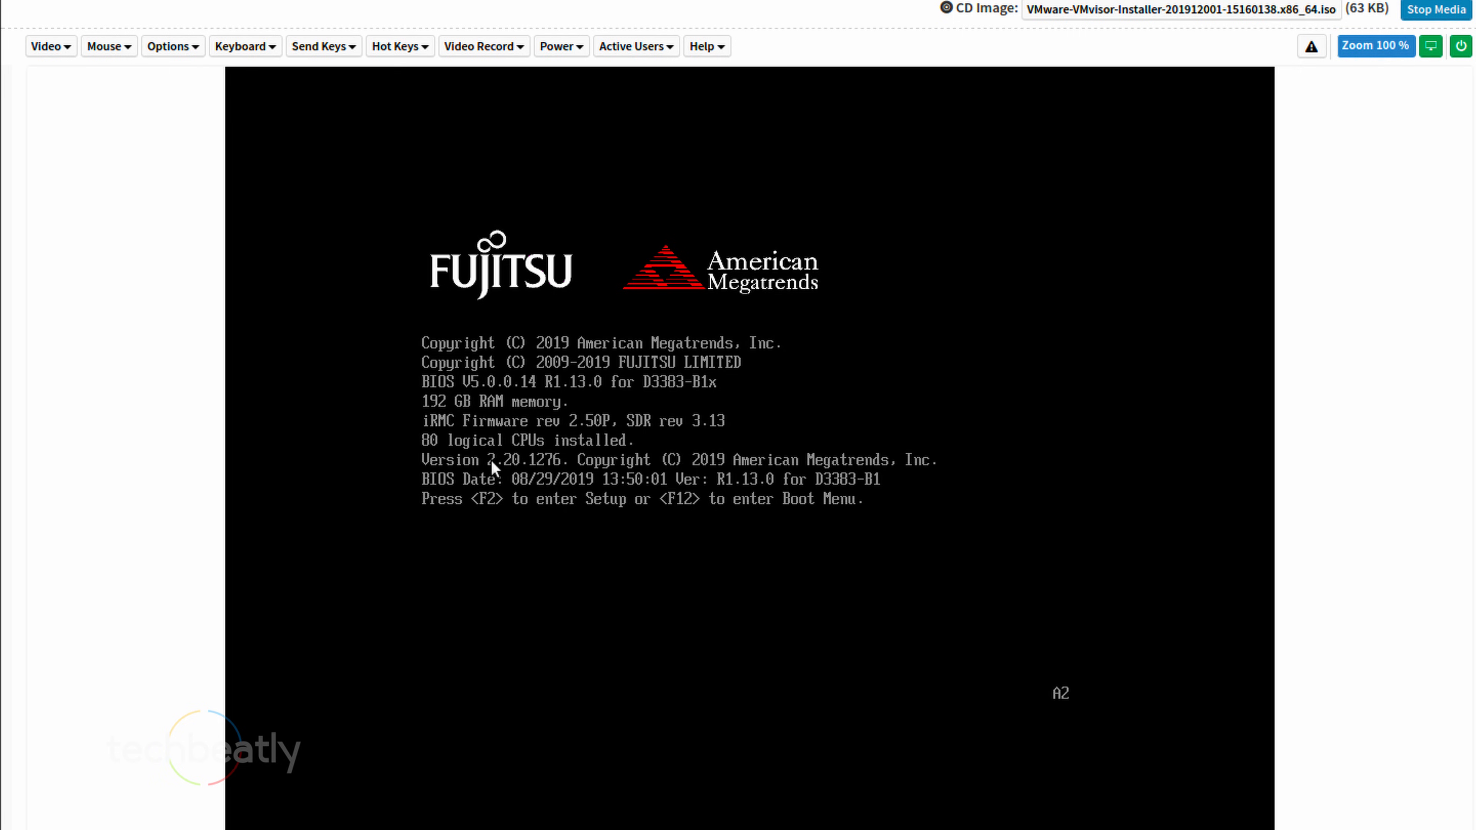
Enter BIOS Setup and boot once from UEFI: CD.Virtual.0.2.1 under Save & Exit Boot Override
{"action": "key", "text": "F2"}
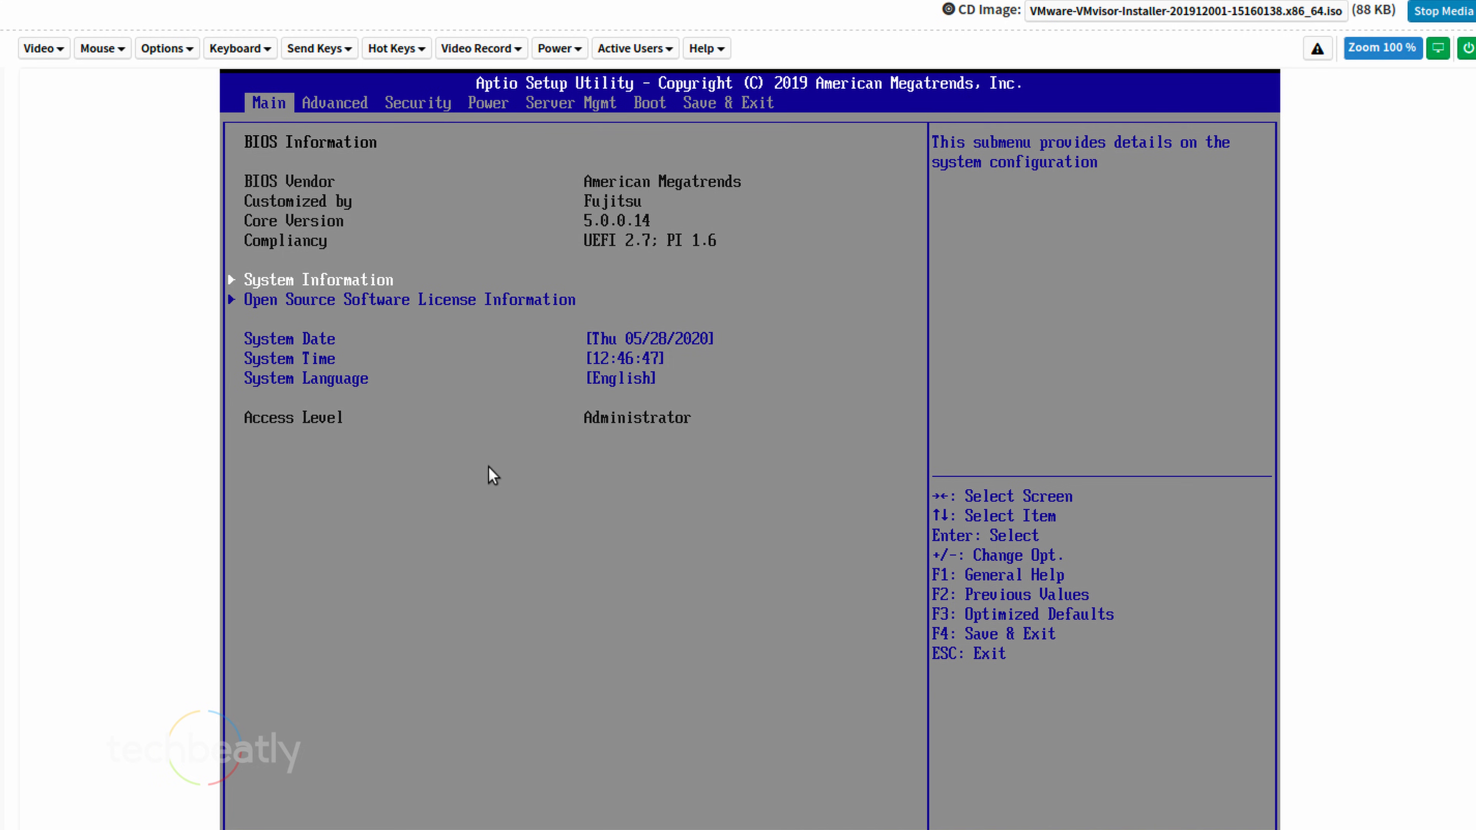
{"action": "key", "text": "Right"}
{"action": "key", "text": "Right"}
{"action": "key", "text": "Right"}
{"action": "key", "text": "Right"}
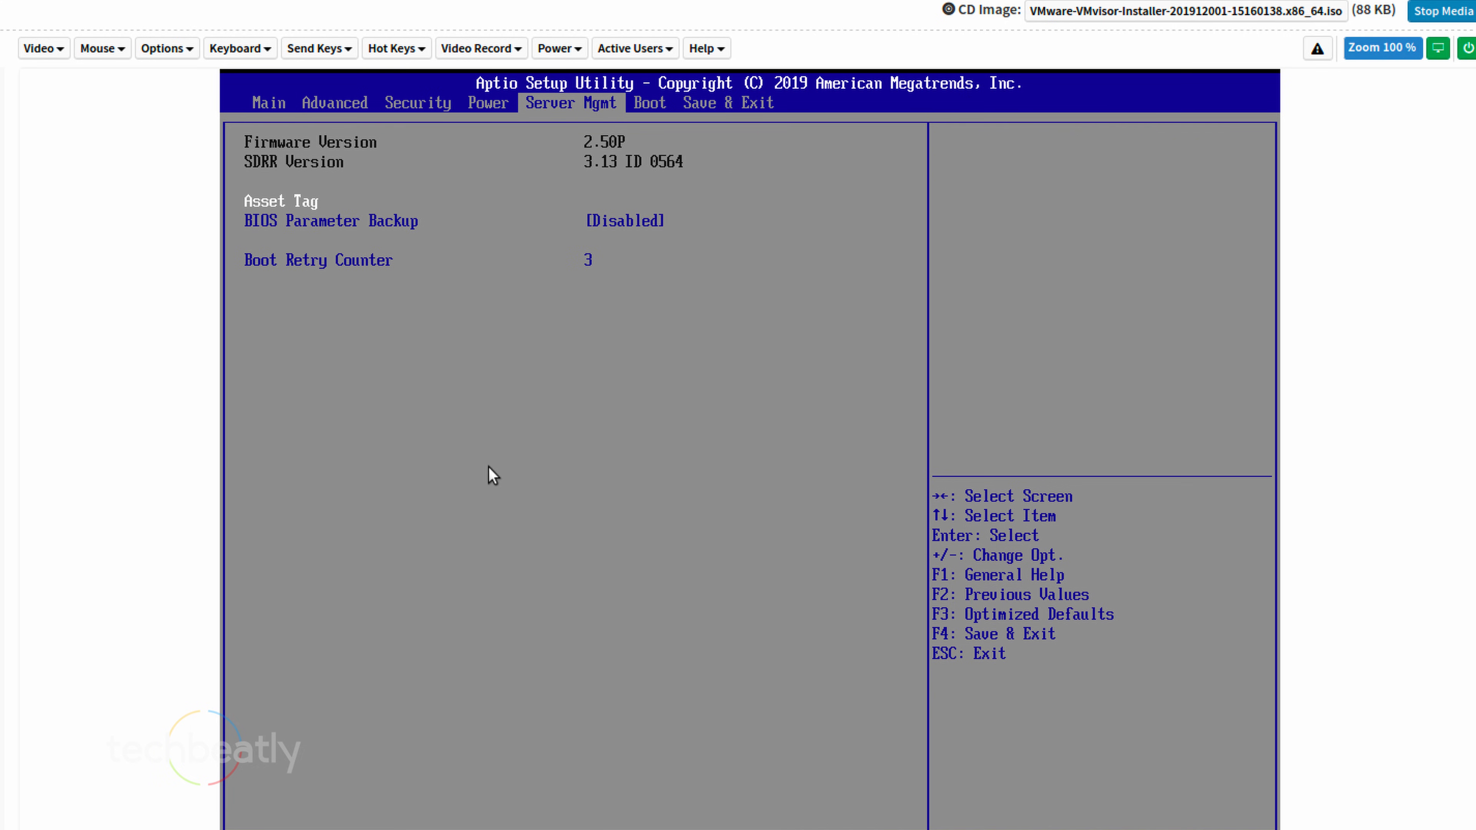
{"action": "key", "text": "Right"}
{"action": "key", "text": "Right"}
{"action": "key", "text": "Right"}
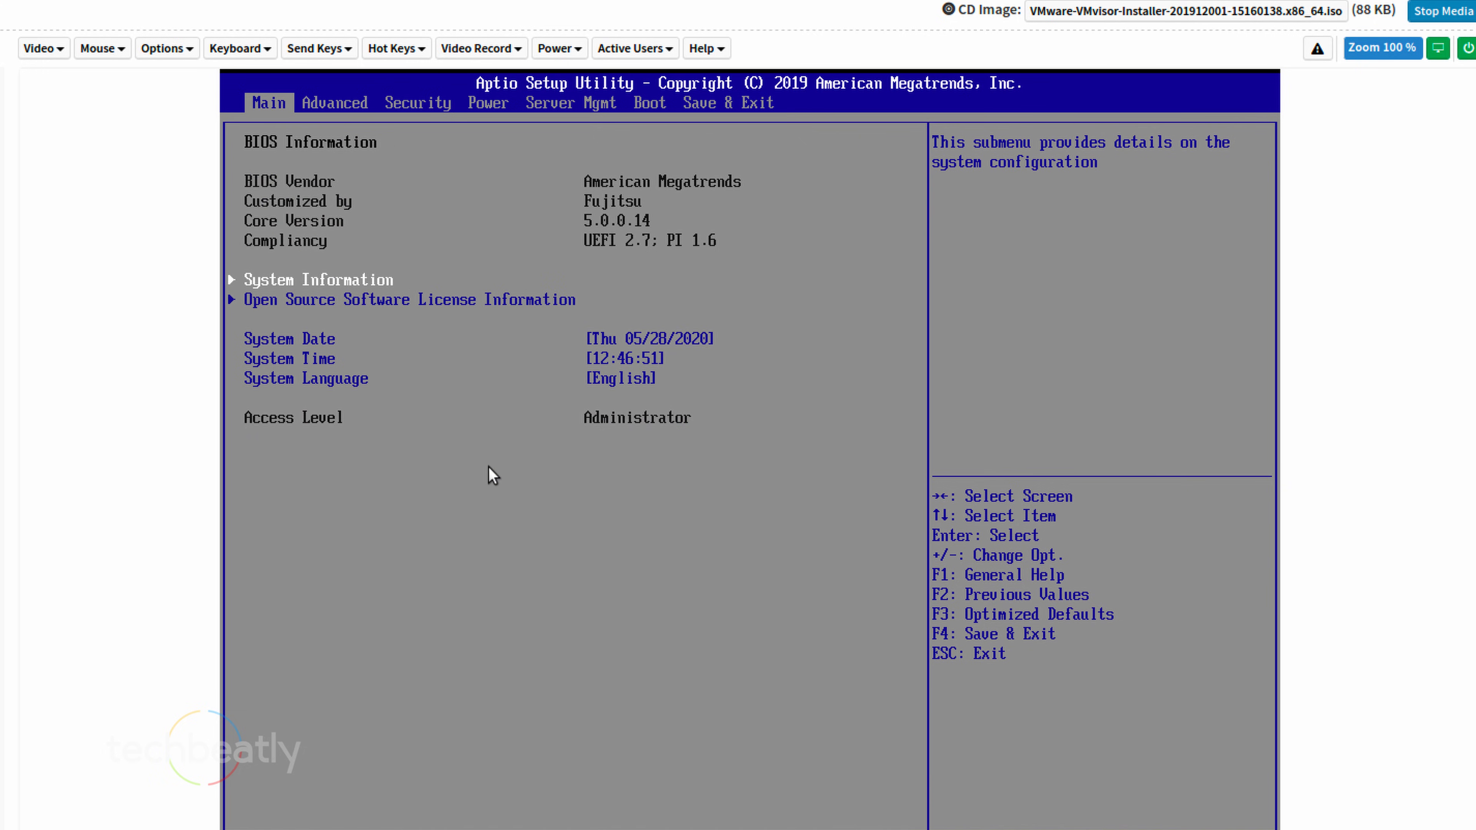
{"action": "key", "text": "Left"}
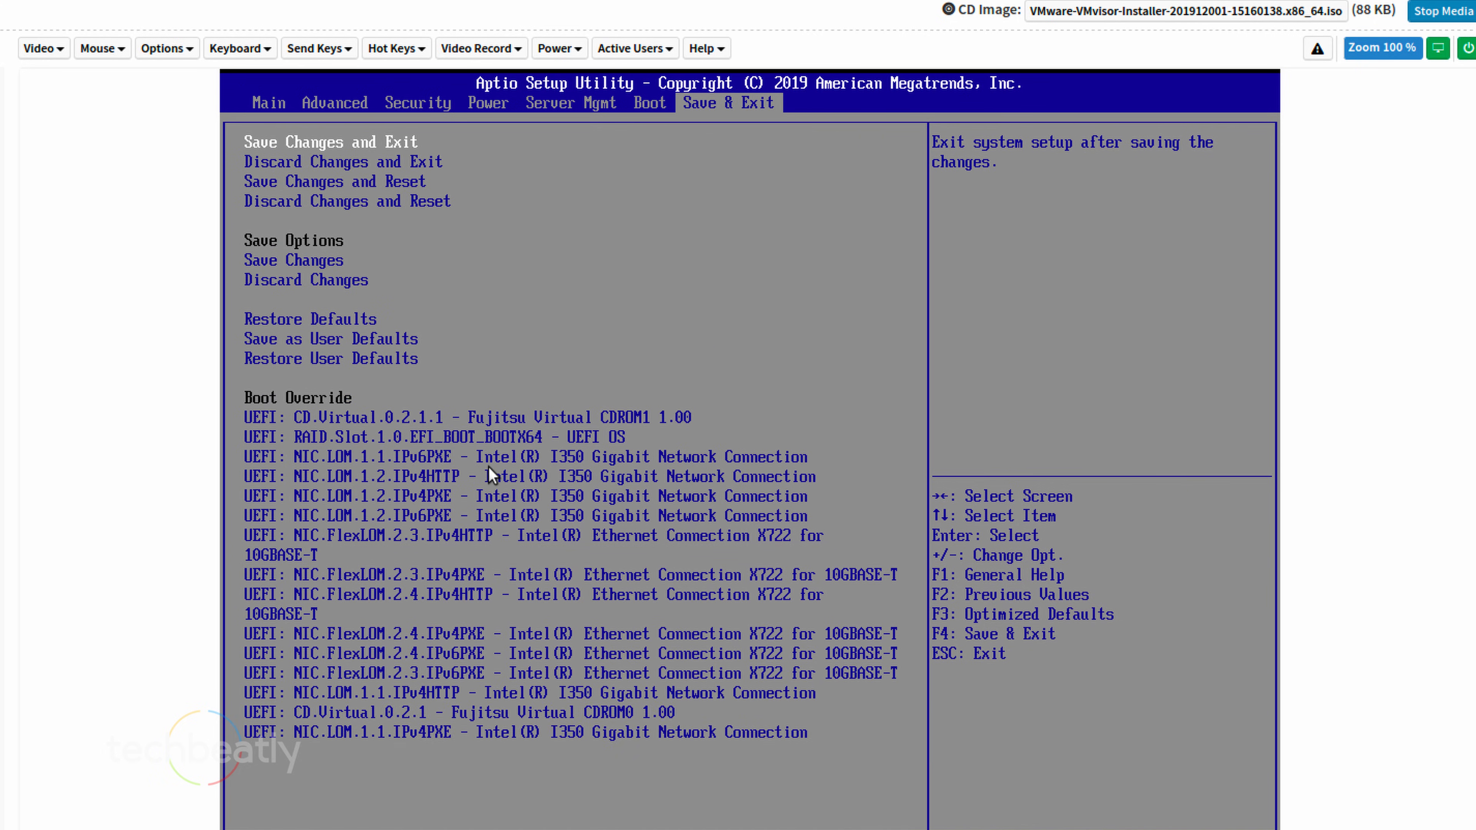
{"action": "key", "text": "Down"}
{"action": "key", "text": "Down"}
{"action": "key", "text": "Down"}
{"action": "key", "text": "Down"}
{"action": "key", "text": "Down"}
{"action": "key", "text": "Down"}
{"action": "key", "text": "Down"}
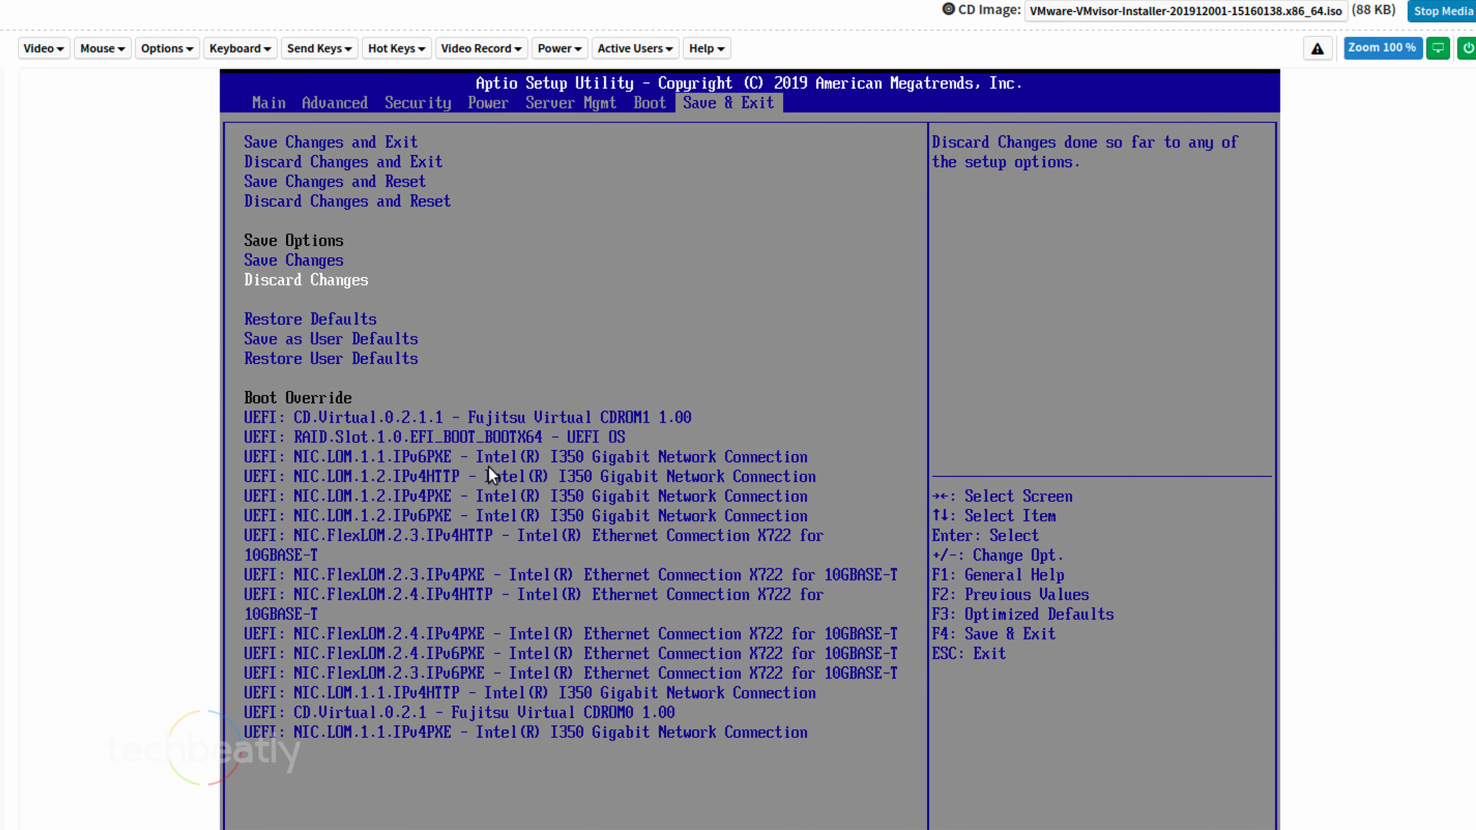
{"action": "key", "text": "Down"}
{"action": "key", "text": "Down"}
{"action": "key", "text": "Down"}
{"action": "key", "text": "Down"}
{"action": "key", "text": "Down"}
{"action": "key", "text": "Down"}
{"action": "key", "text": "Down"}
{"action": "key", "text": "Down"}
{"action": "key", "text": "Down"}
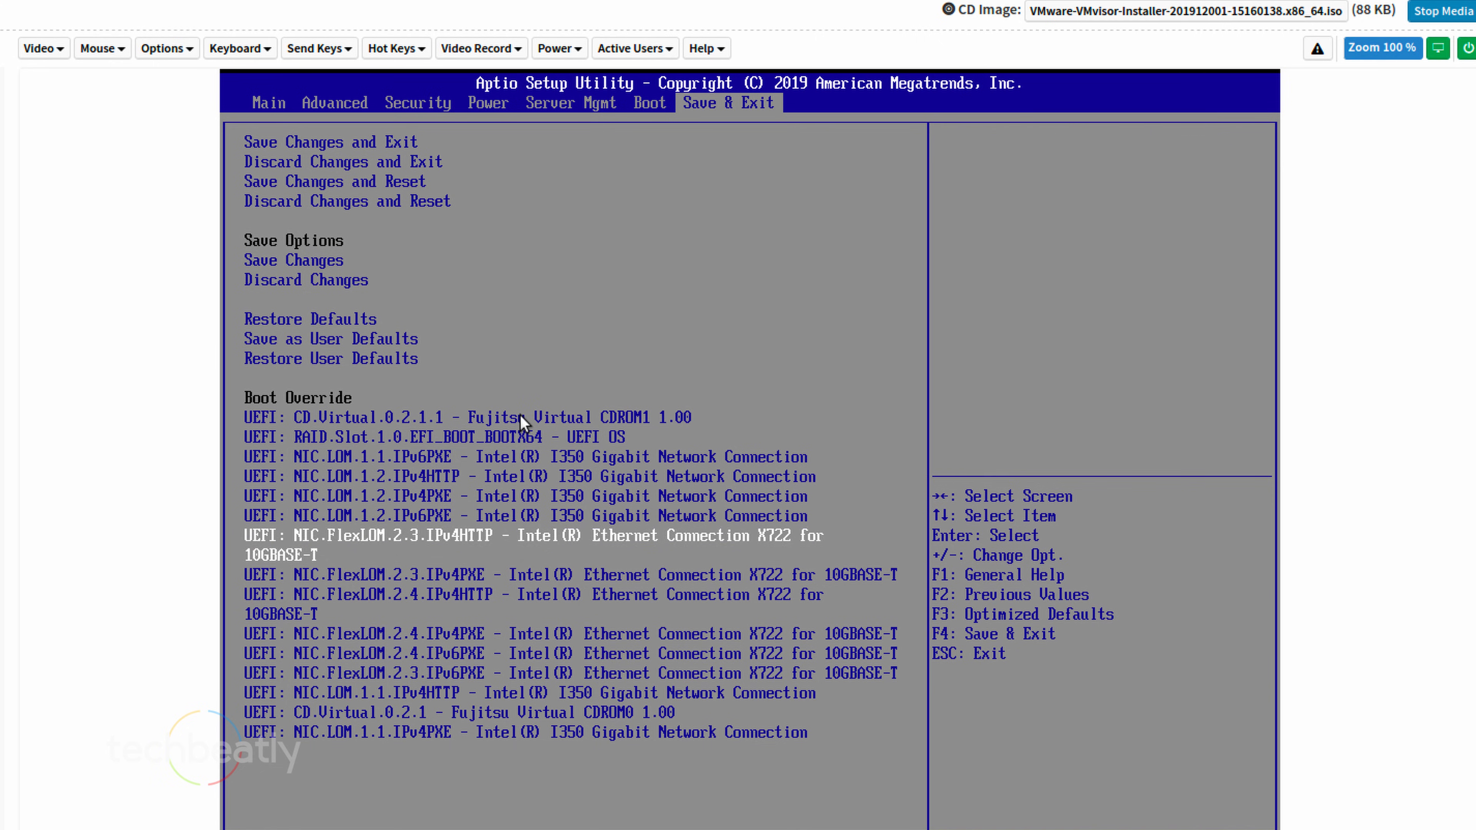
{"action": "key", "text": "Down"}
{"action": "key", "text": "Down"}
{"action": "key", "text": "Down"}
{"action": "key", "text": "Down"}
{"action": "key", "text": "Down"}
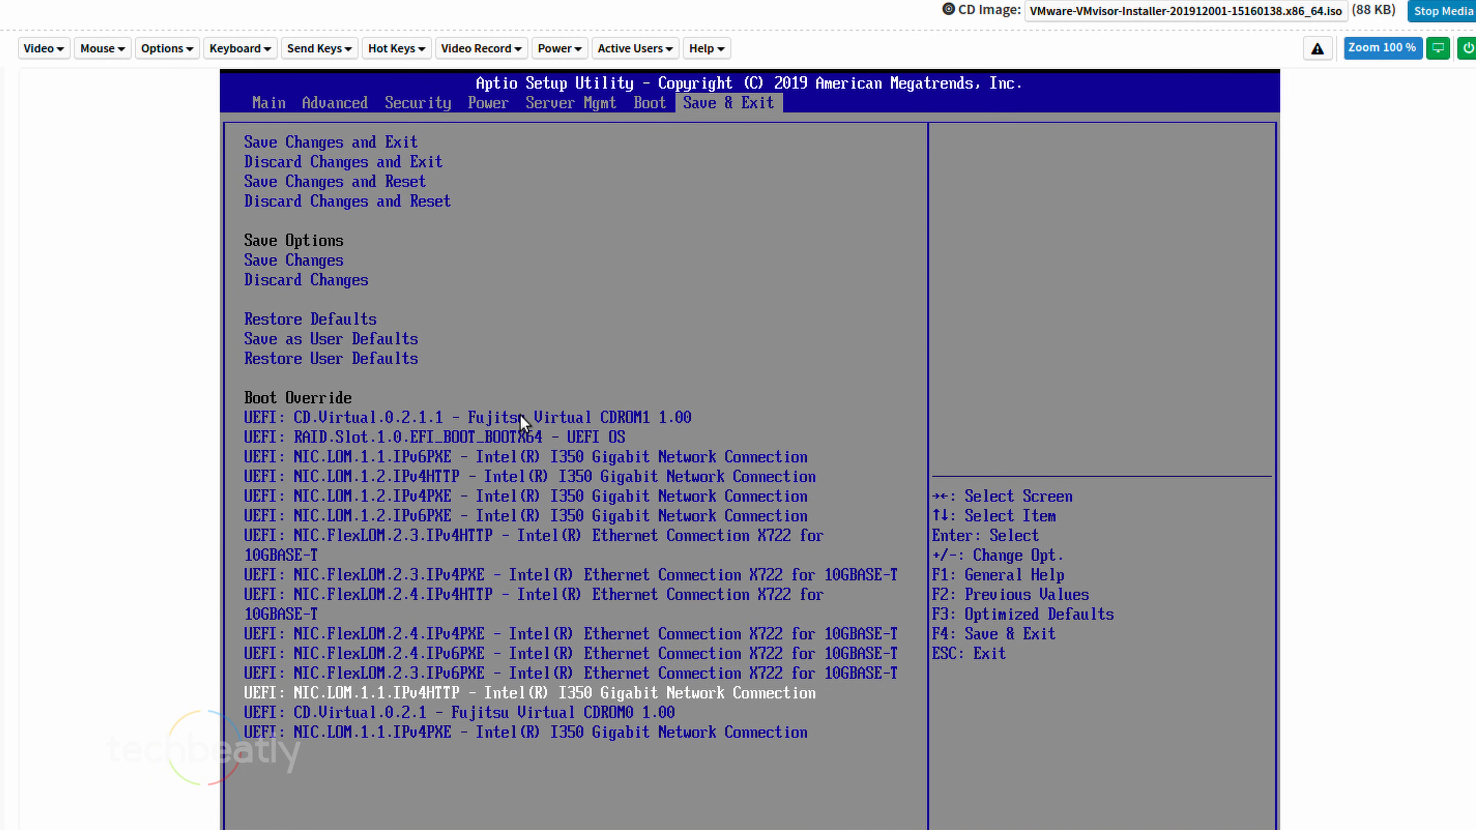
{"action": "key", "text": "Down"}
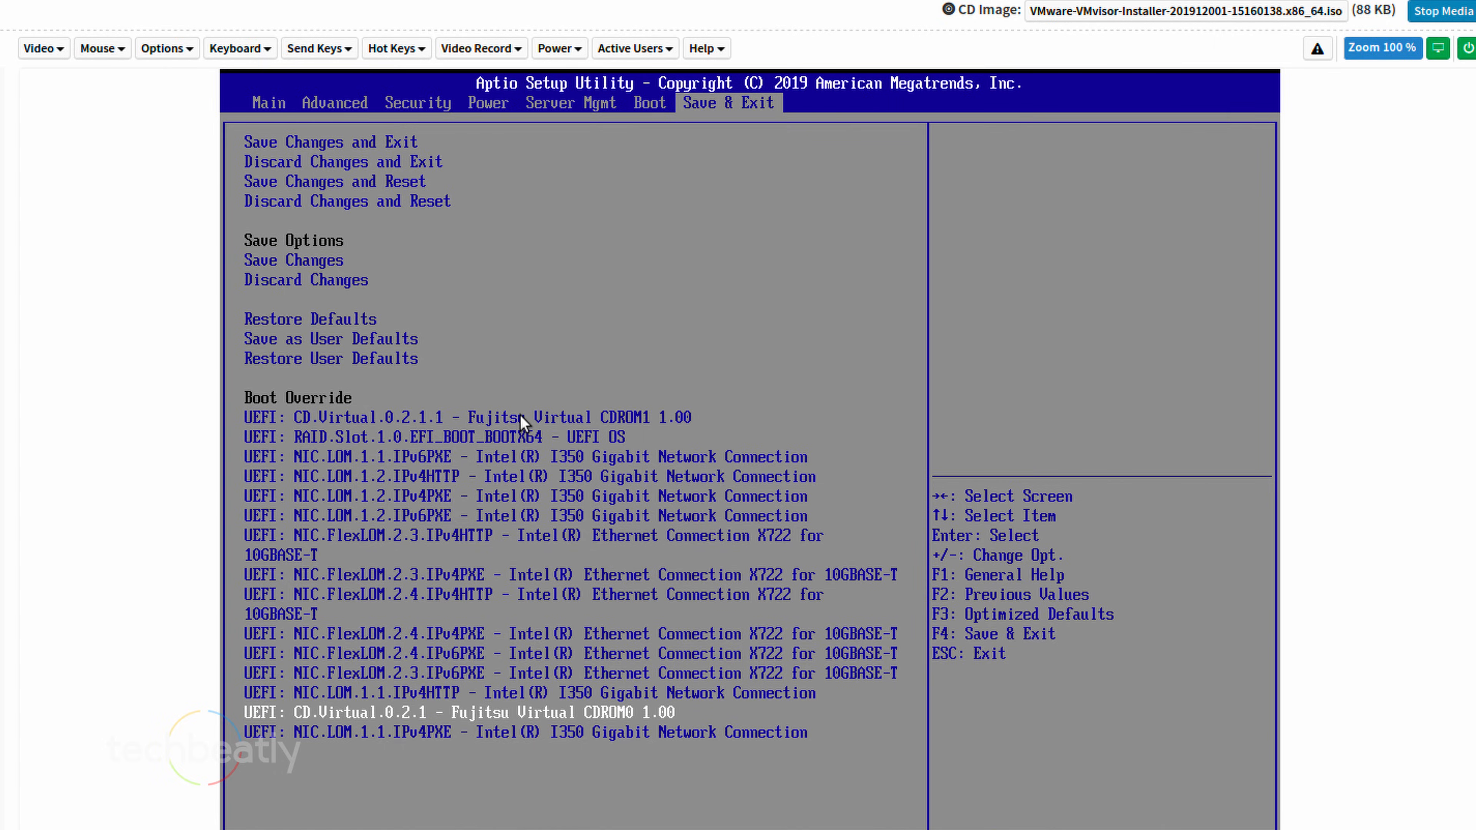
{"action": "key", "text": "Return"}
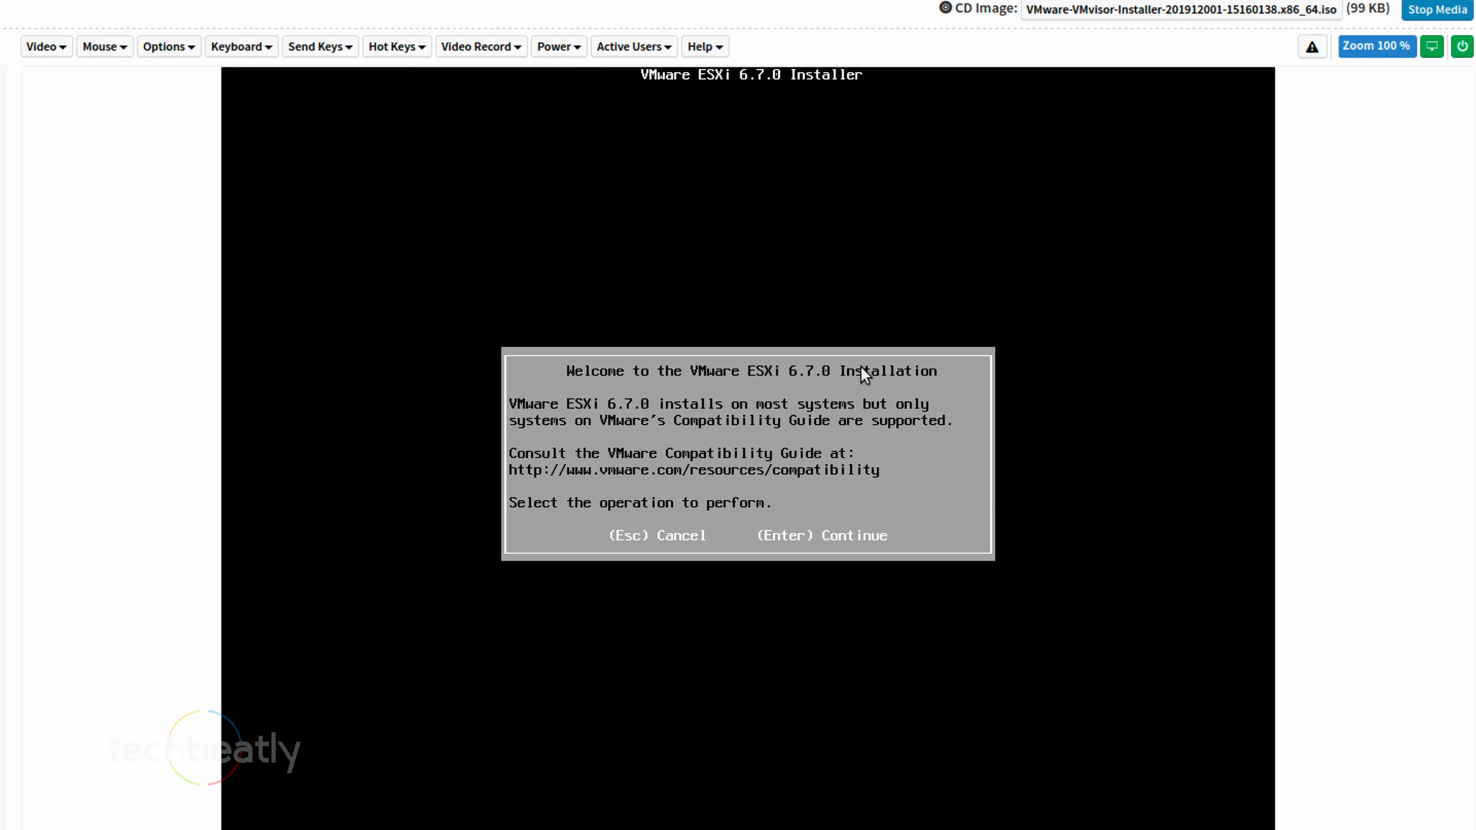
Continue past the ESXi 6.7.0 welcome screen and accept the EULA with F11
{"action": "key", "text": "Return"}
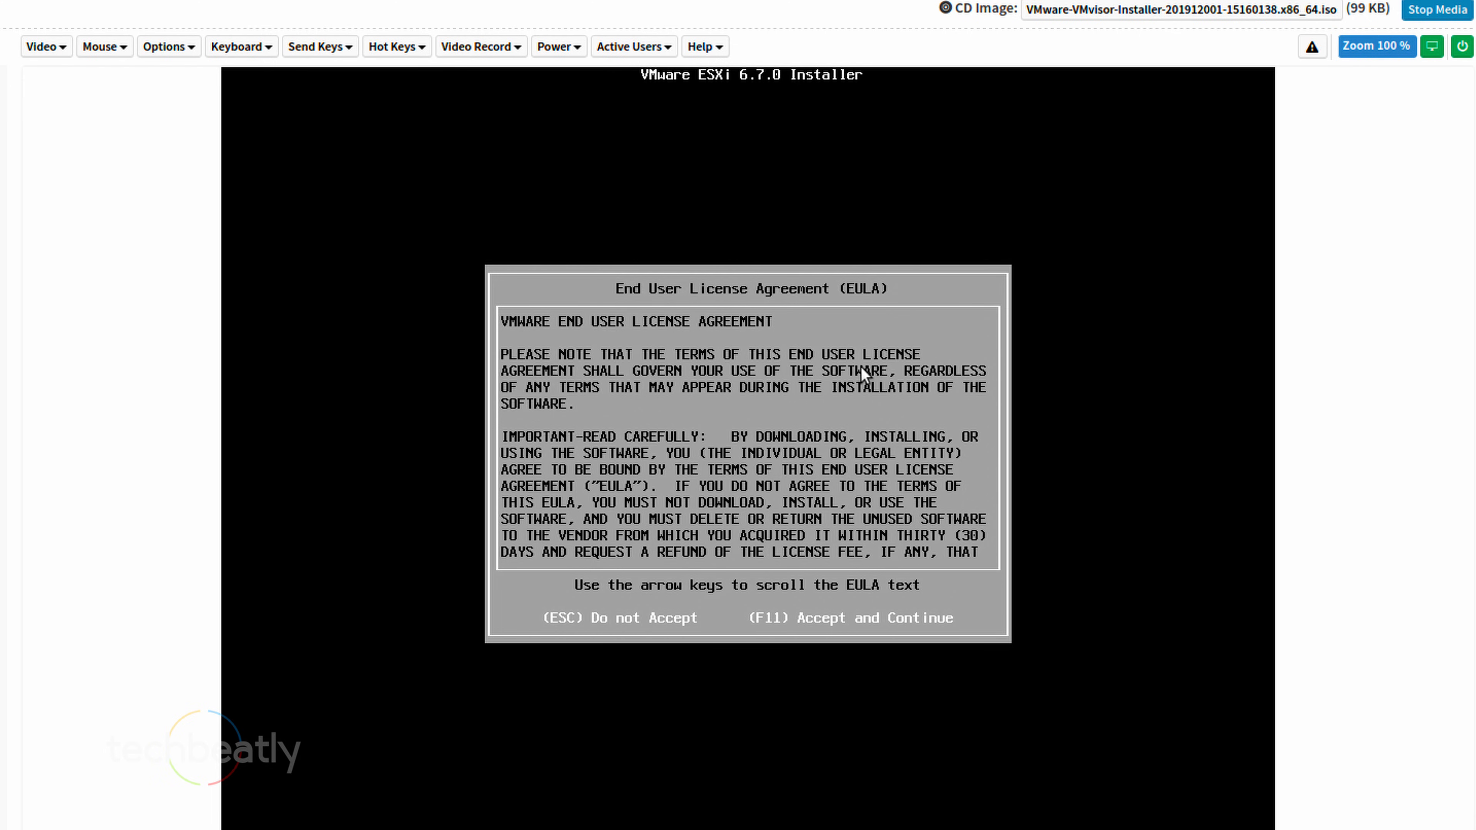
{"action": "key", "text": "F11"}
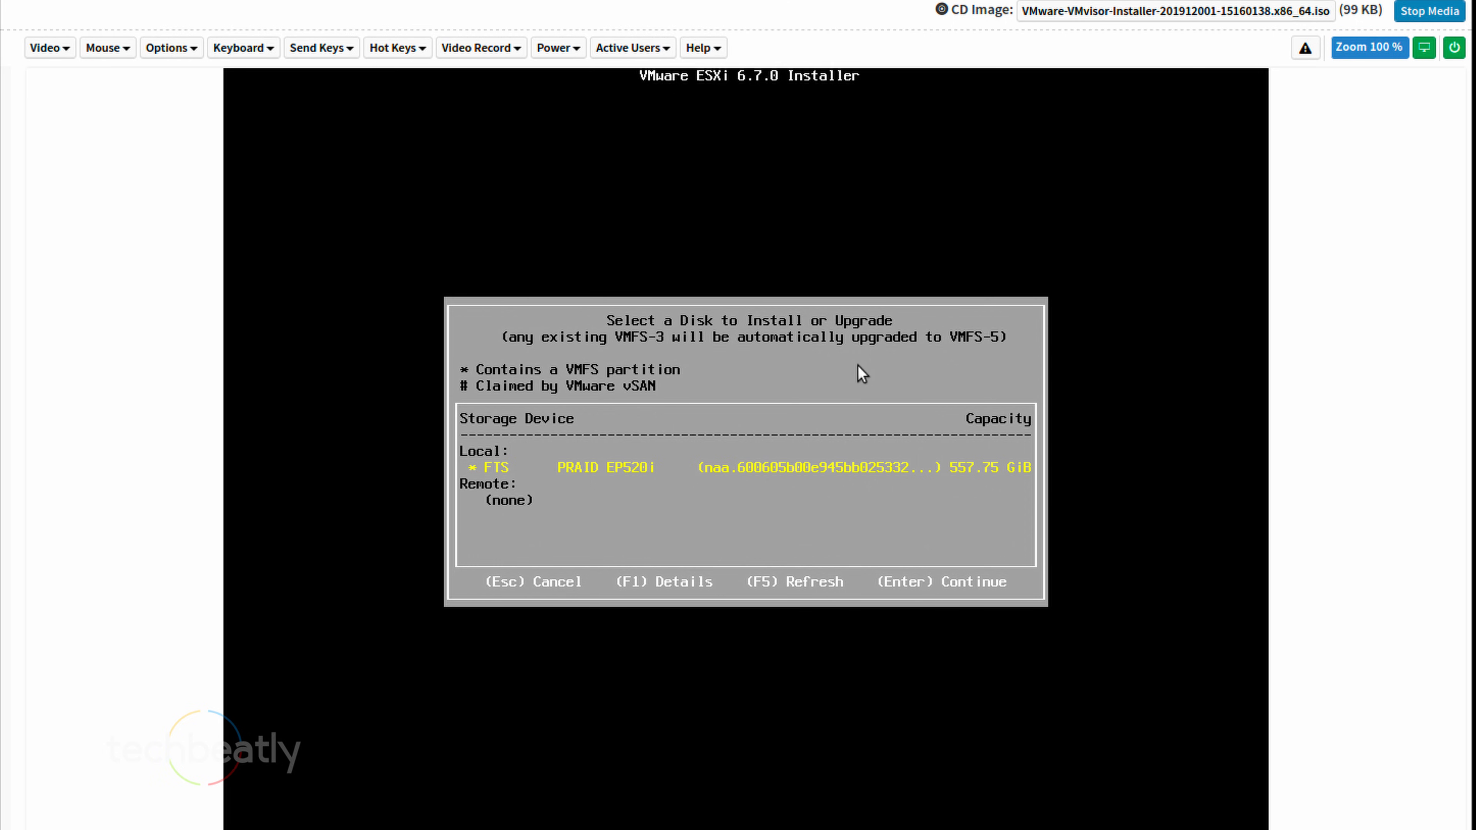
Choose the local PRAID EP520i disk and the install option that overwrites the VMFS datastore
{"action": "key", "text": "Return"}
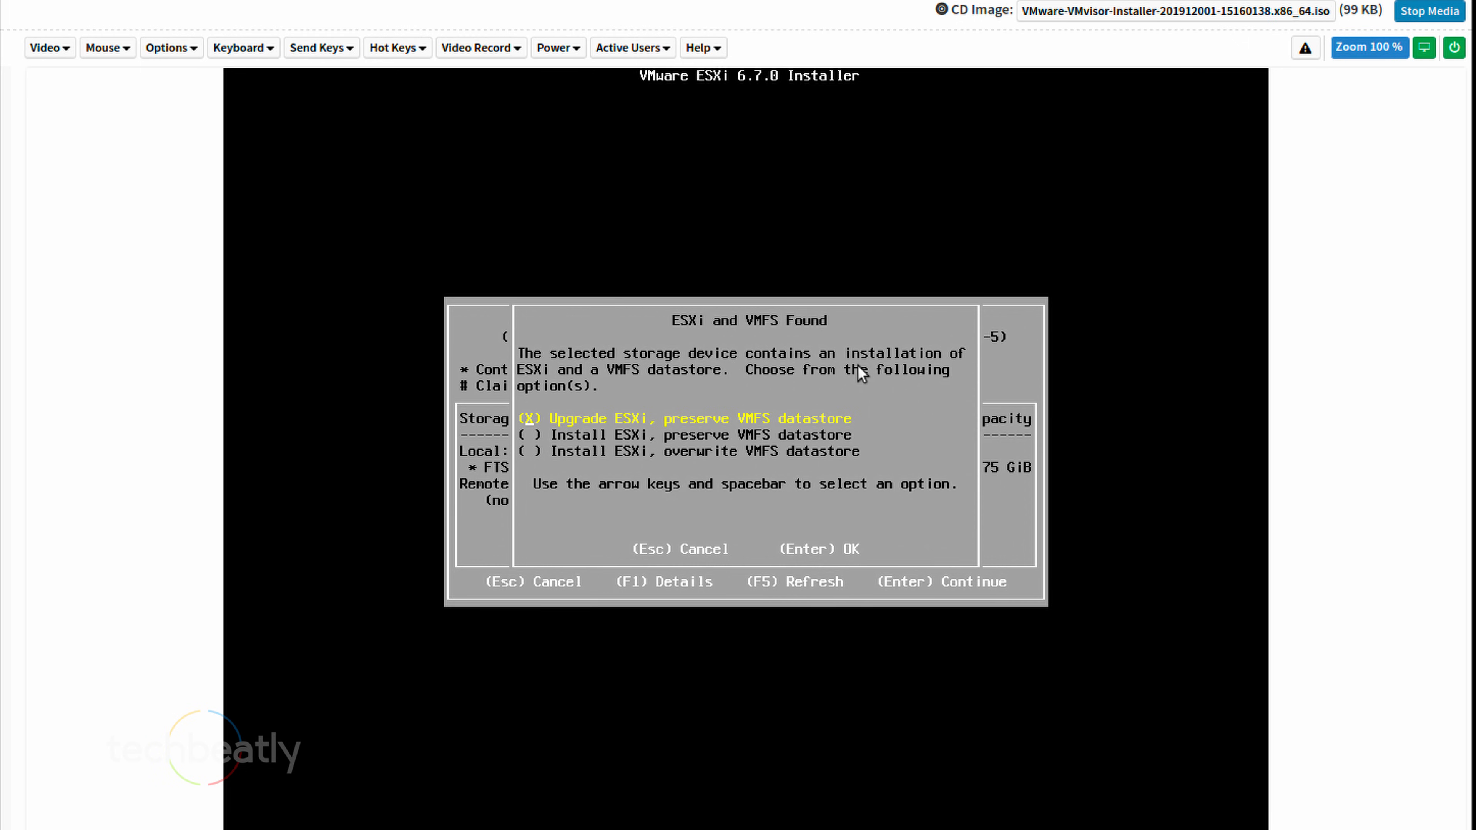
{"action": "key", "text": "Down"}
{"action": "key", "text": "Down"}
{"action": "key", "text": "space"}
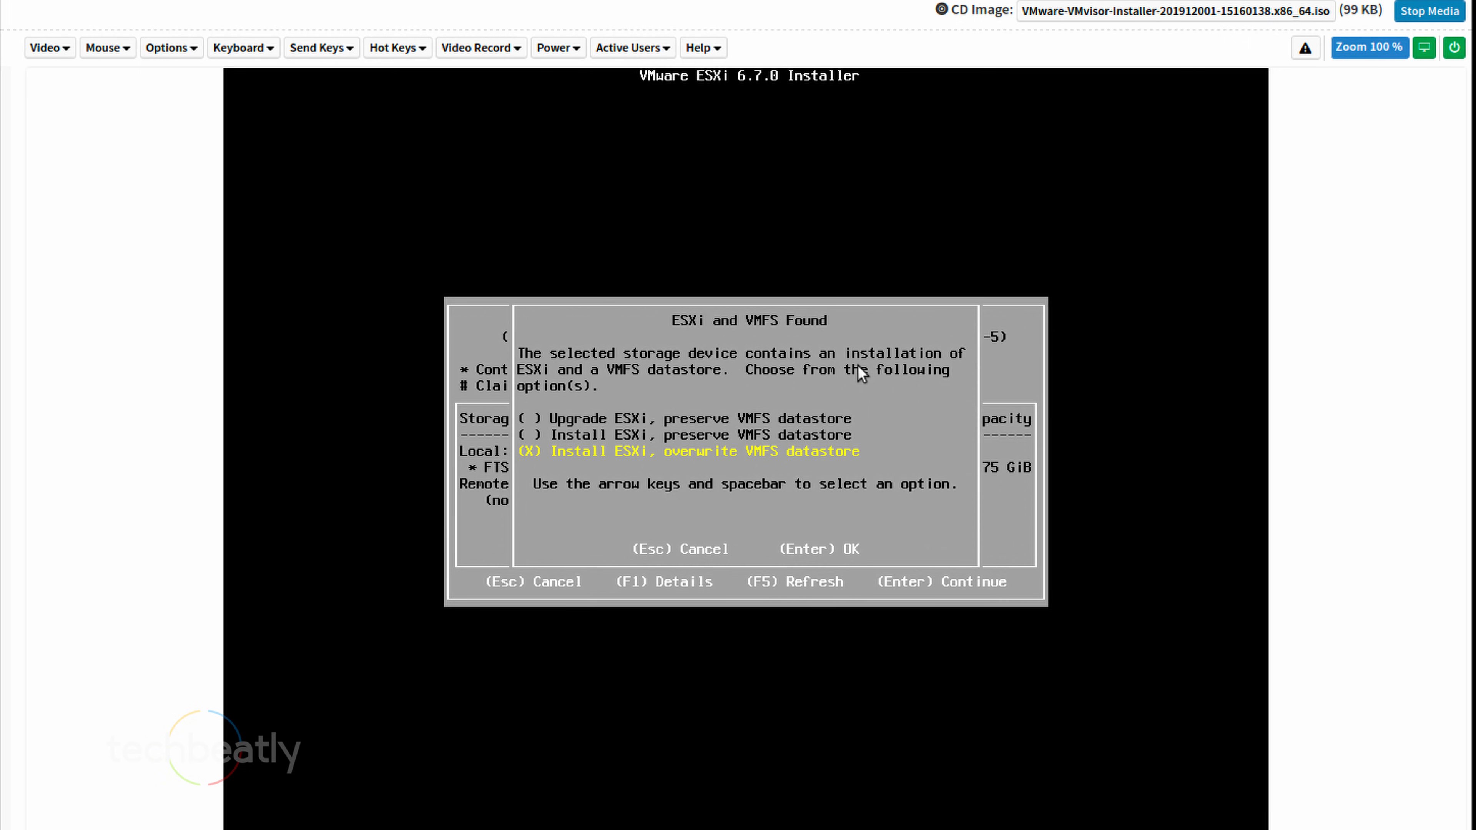
{"action": "key", "text": "Return"}
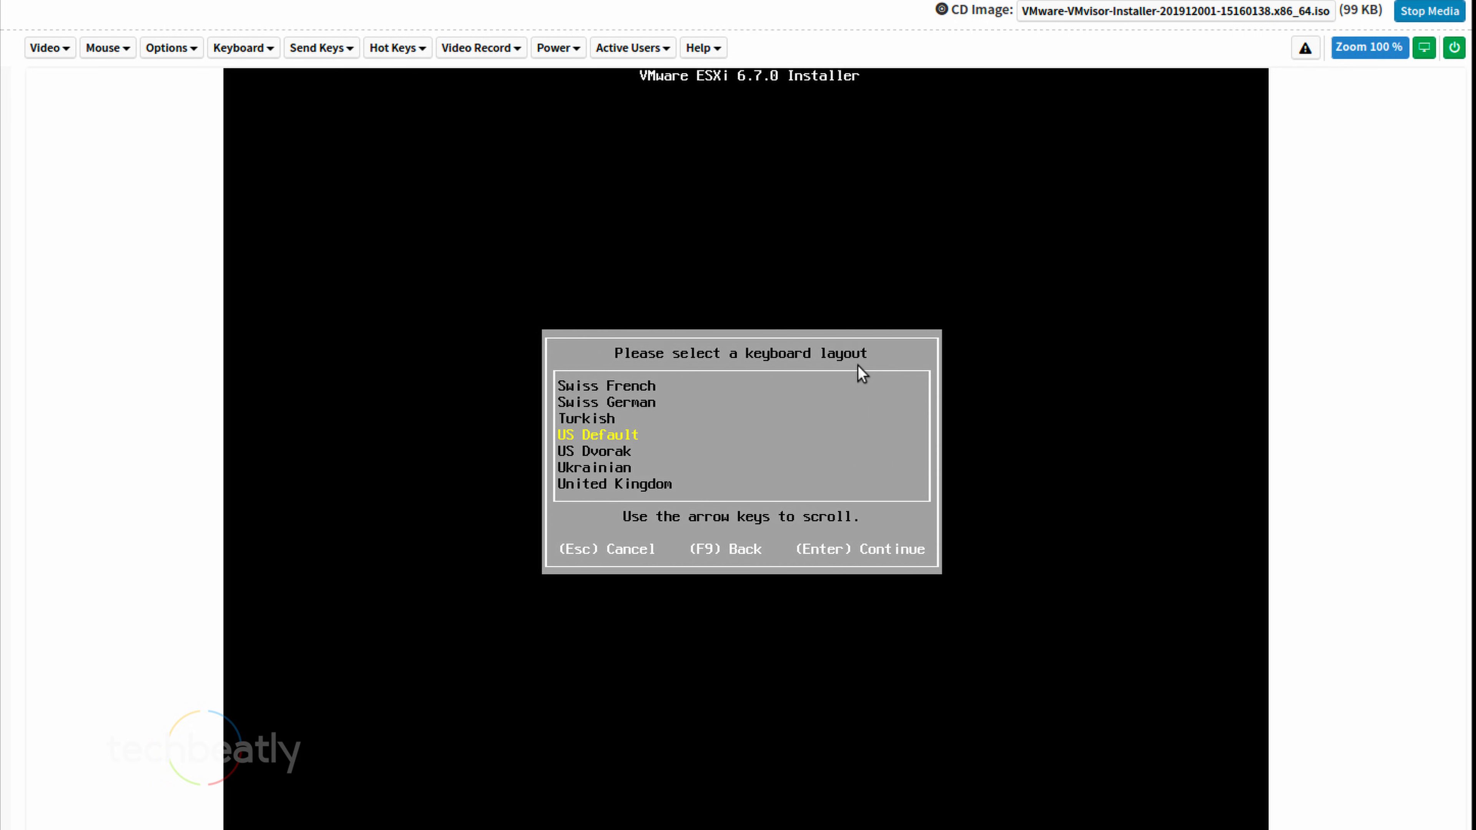
Keep the US Default keyboard and enter the root password
{"action": "key", "text": "Return"}
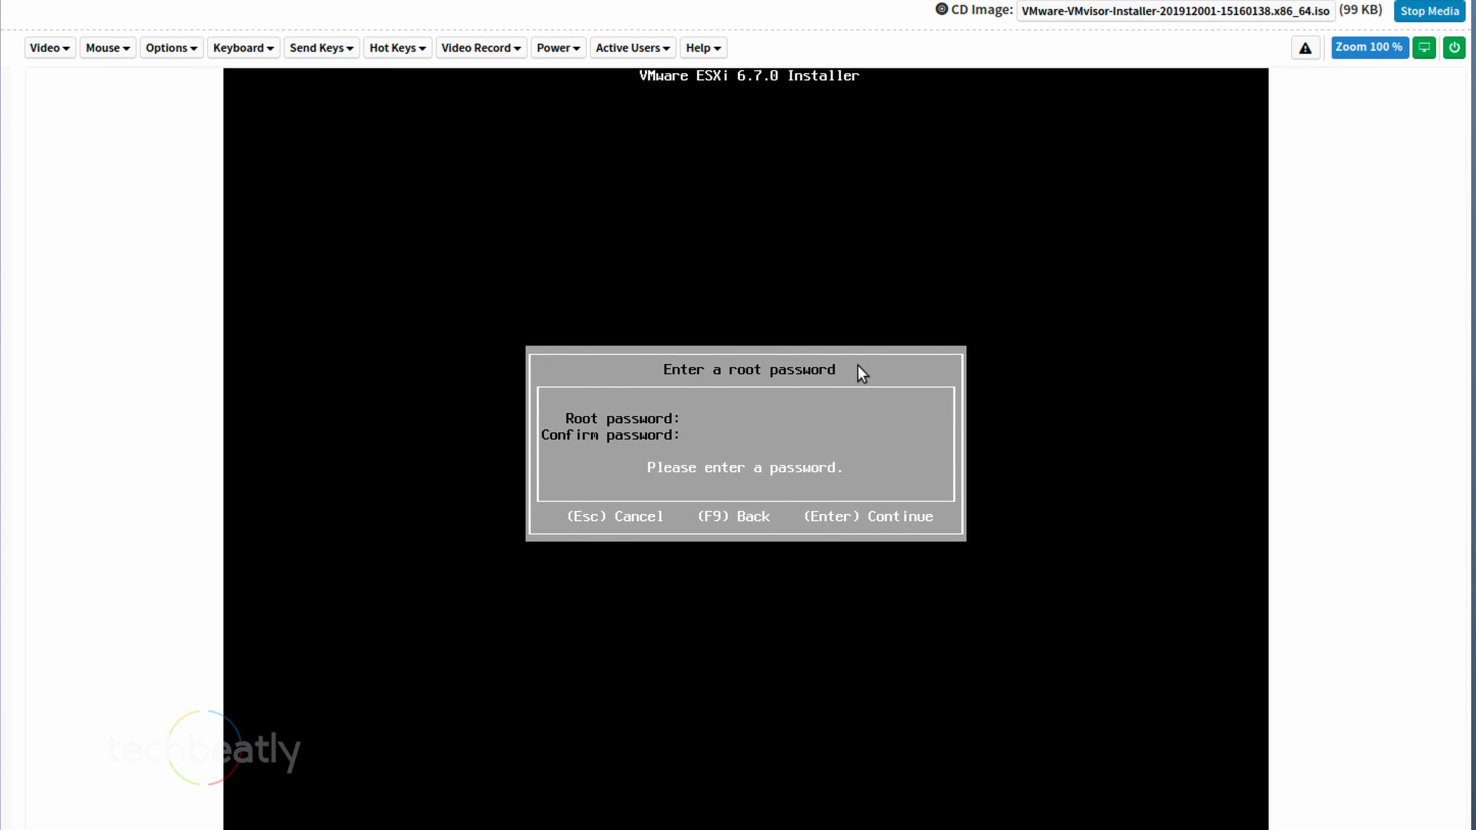
{"action": "type", "text": "********"}
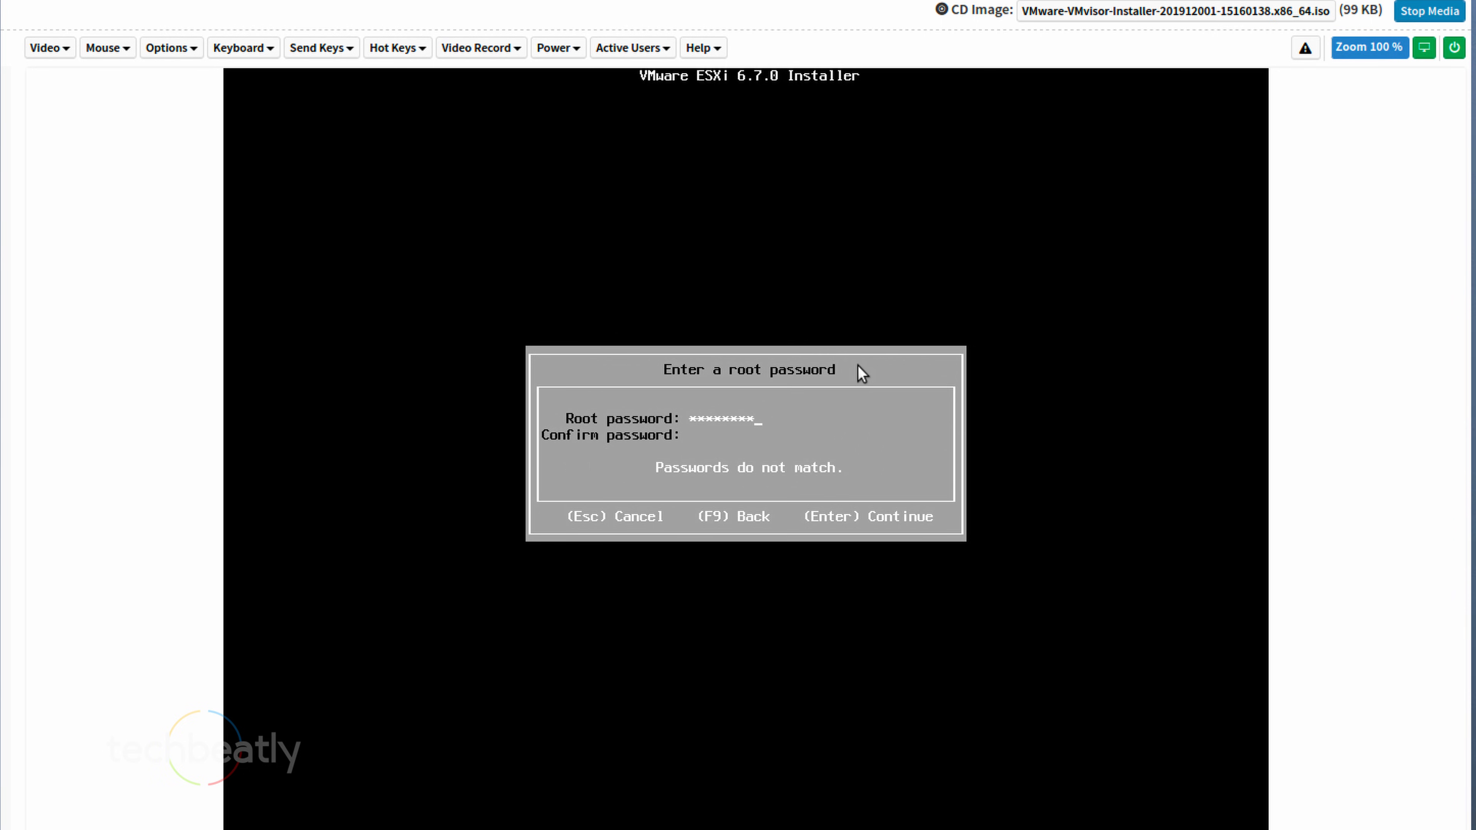
{"action": "type", "text": "********"}
{"action": "key", "text": "Return"}
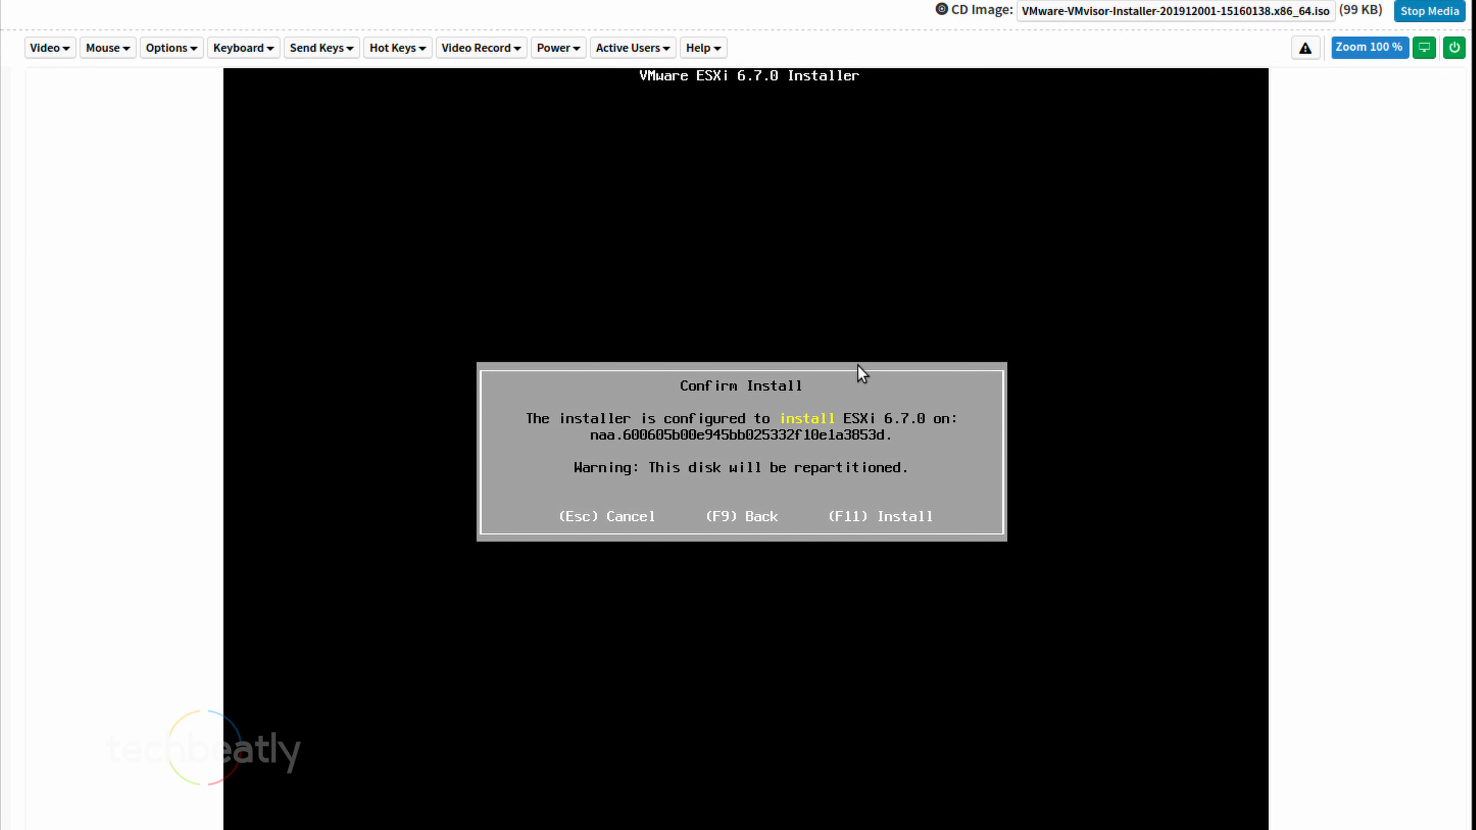
Install ESXi 6.7.0 on the chosen disk and reboot once installation finishes
{"action": "key", "text": "F11"}
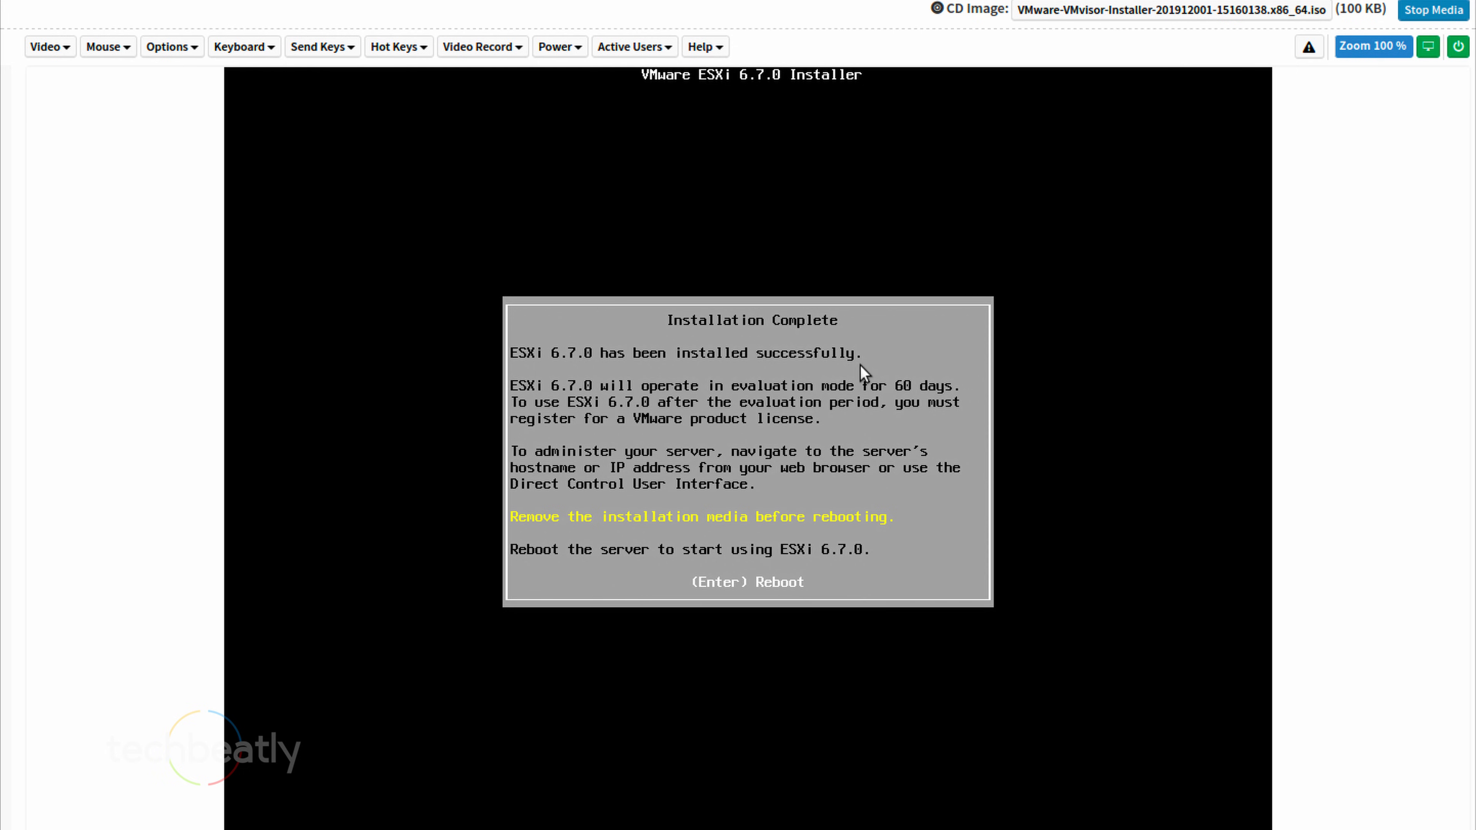
{"action": "key", "text": "Return"}
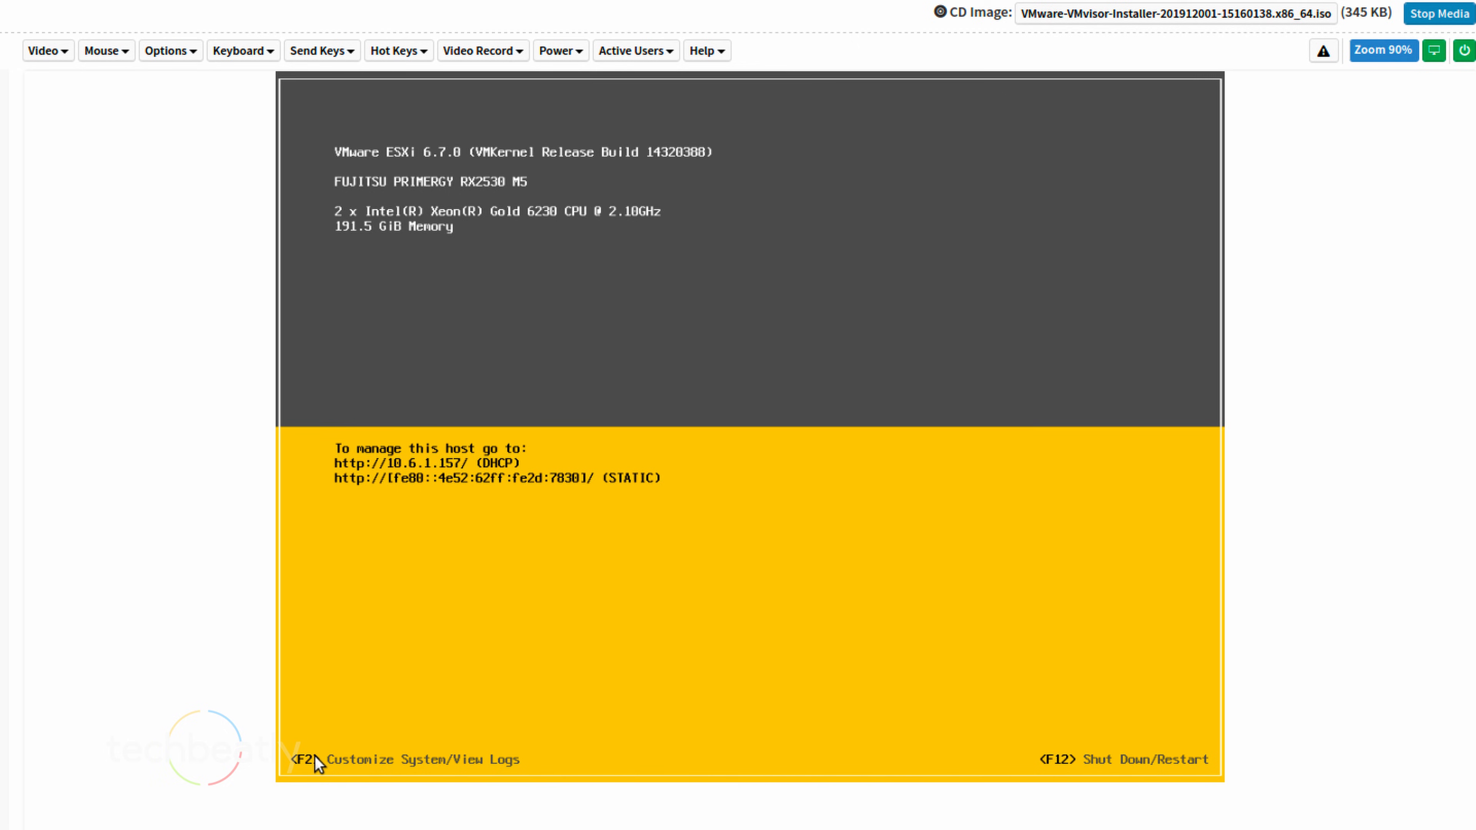
Log in to ESXi System Customization as root with the administrator password
{"action": "key", "text": "F2"}
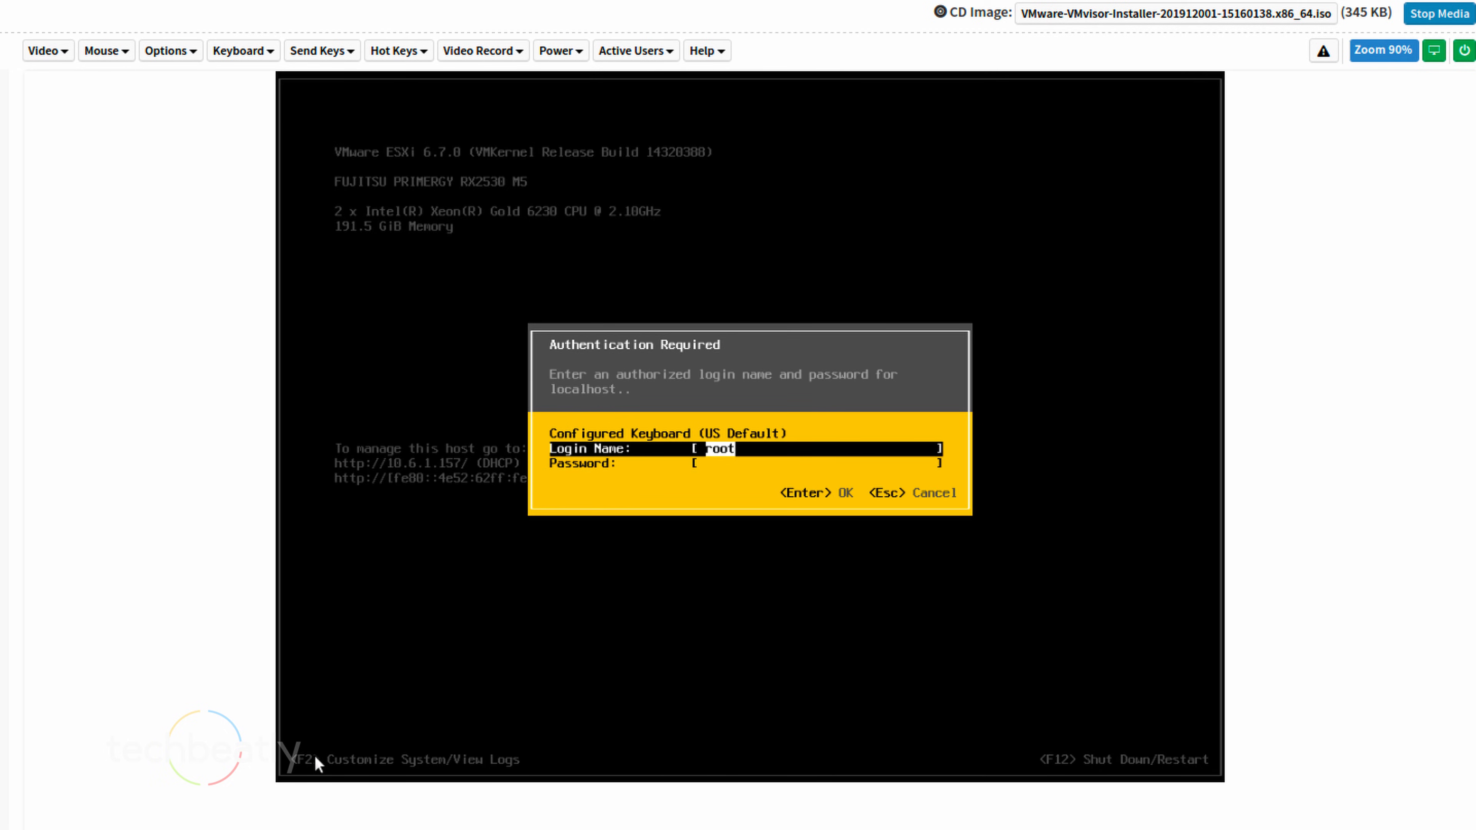
{"action": "key", "text": "Tab"}
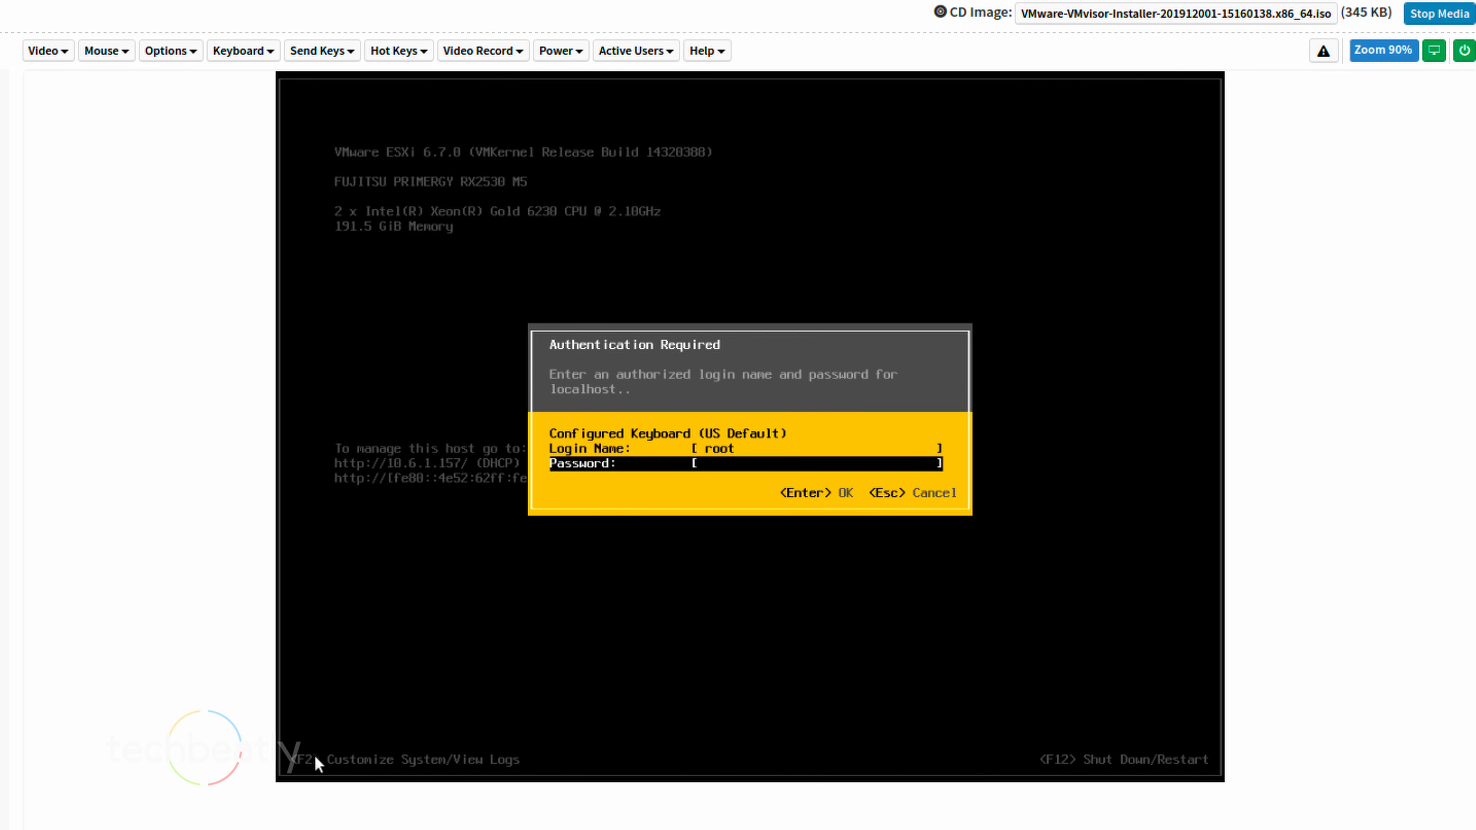
{"action": "type", "text": "********"}
{"action": "key", "text": "Return"}
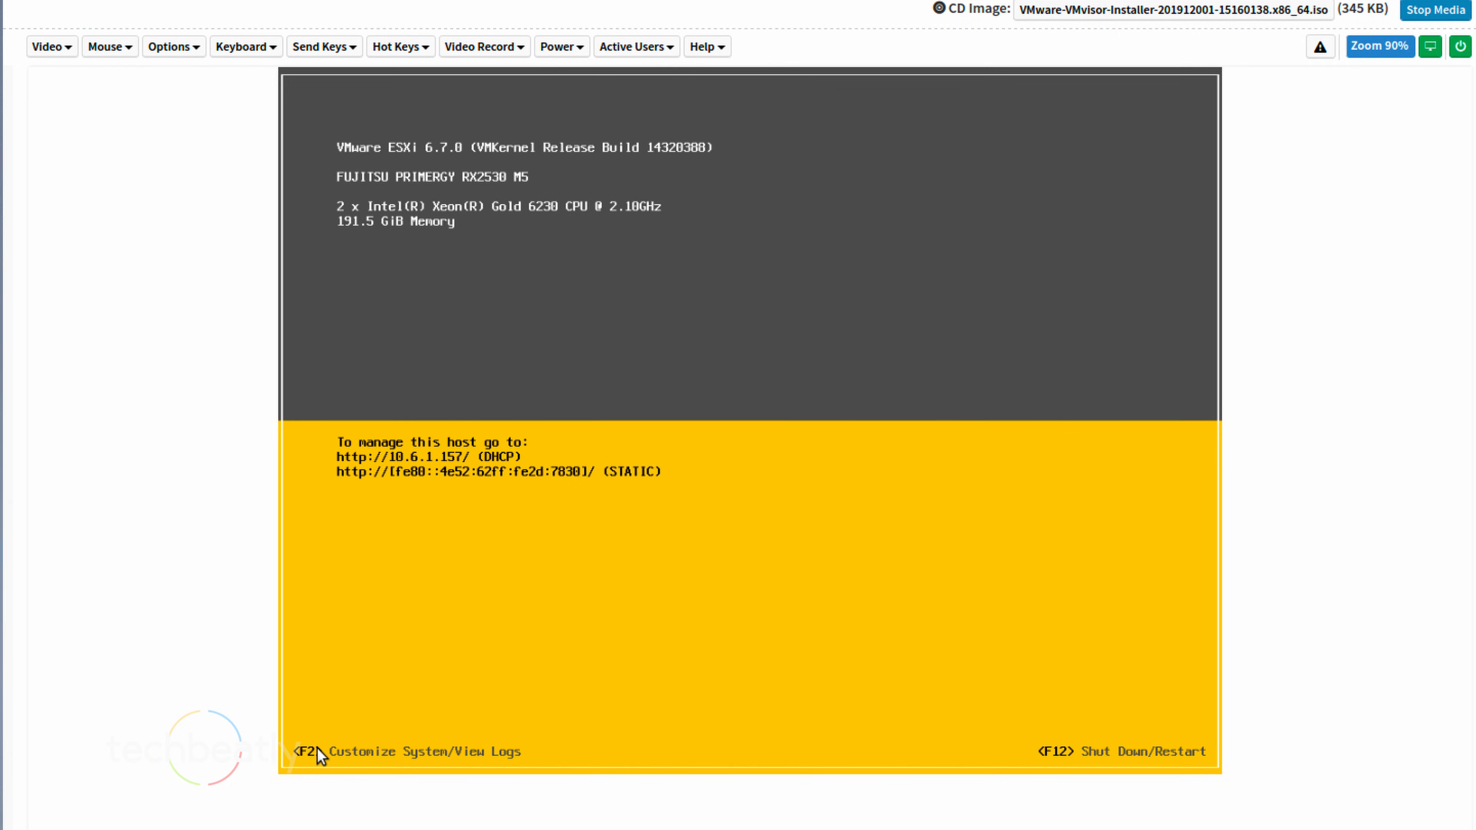
Switch the management network to static IPv4 address 10.6.1.196
{"action": "key", "text": "Down"}
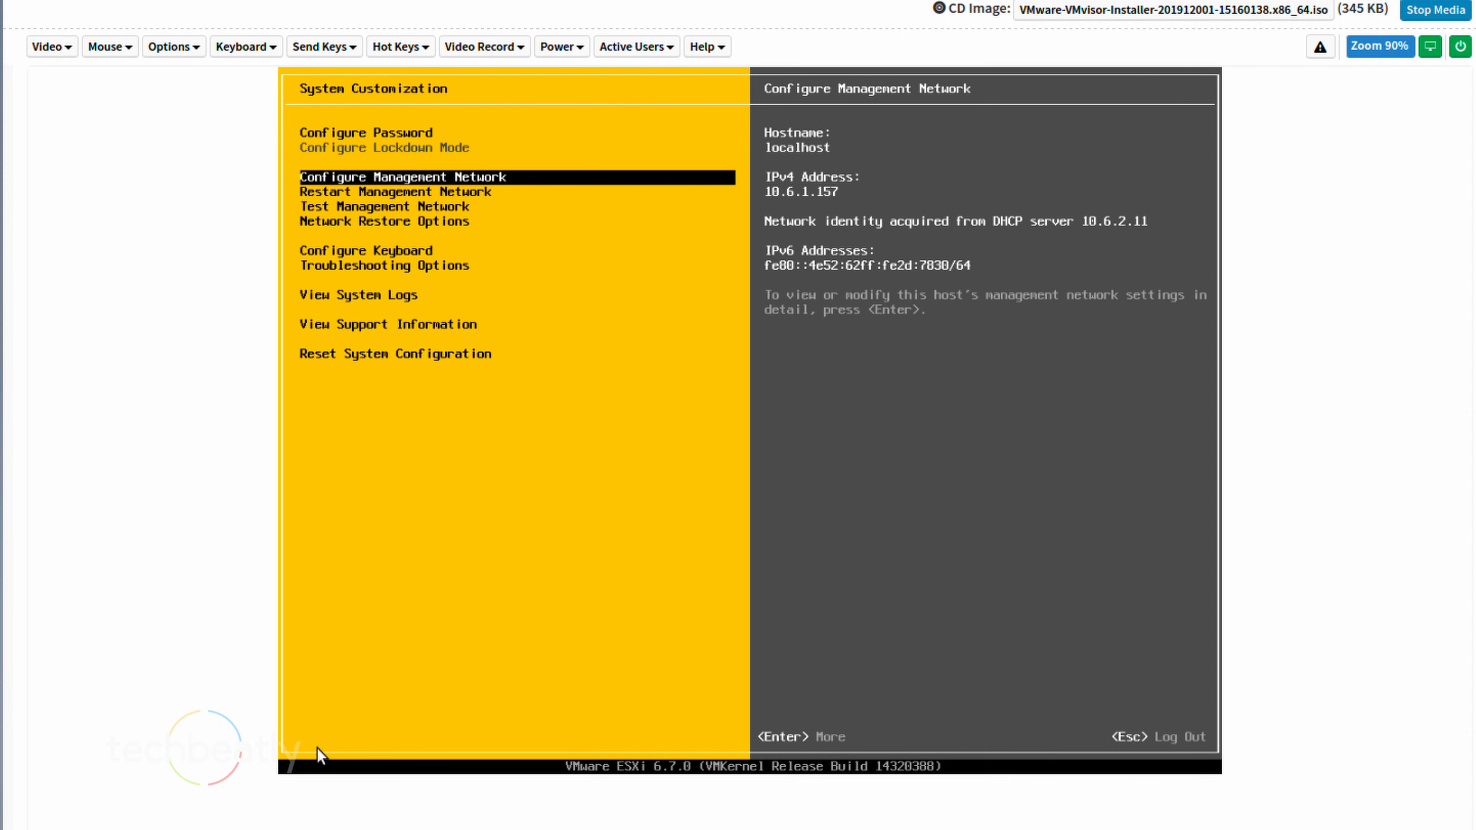
{"action": "key", "text": "Return"}
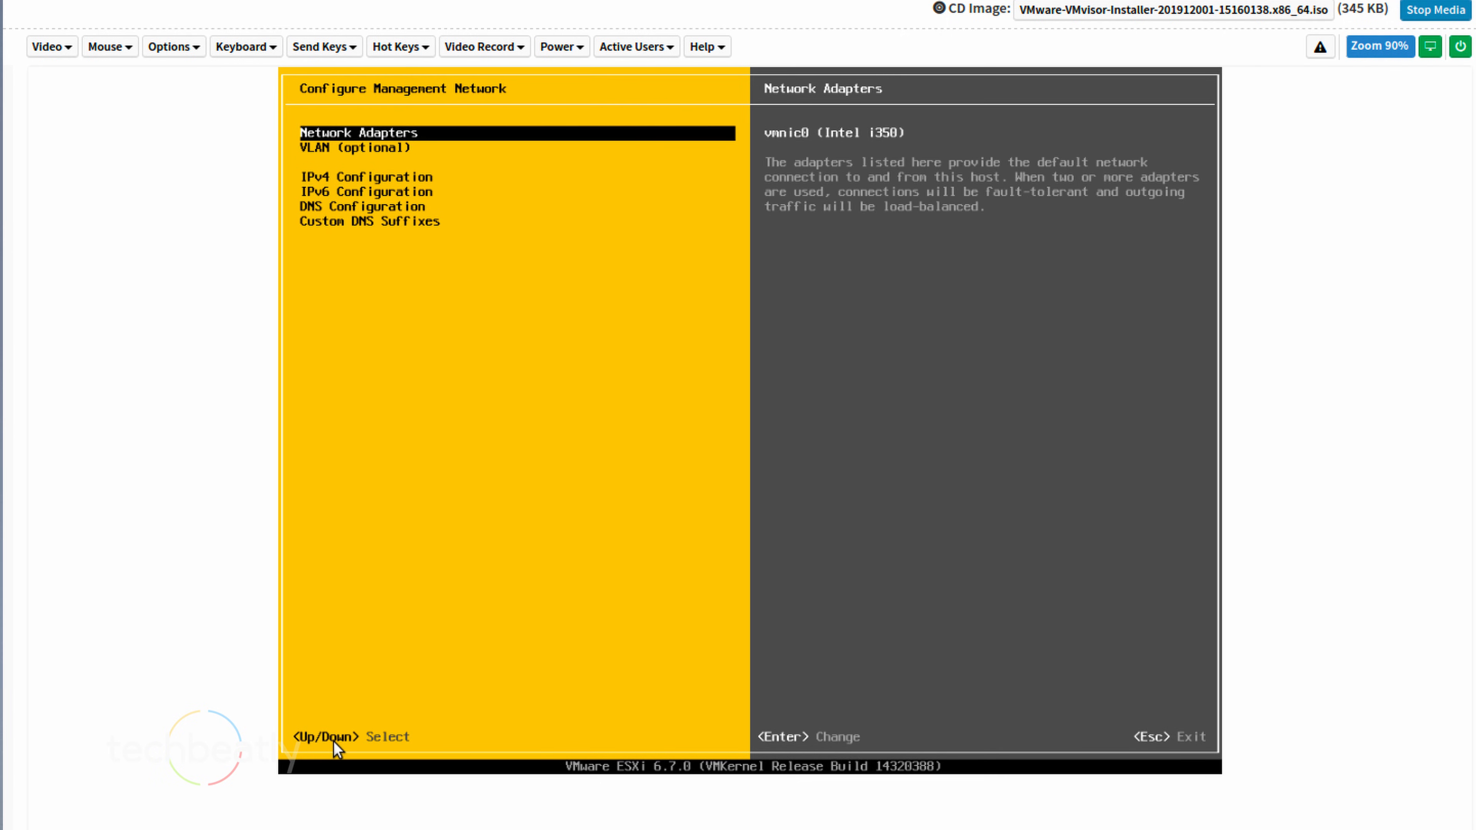
{"action": "key", "text": "Down"}
{"action": "key", "text": "Down"}
{"action": "key", "text": "Return"}
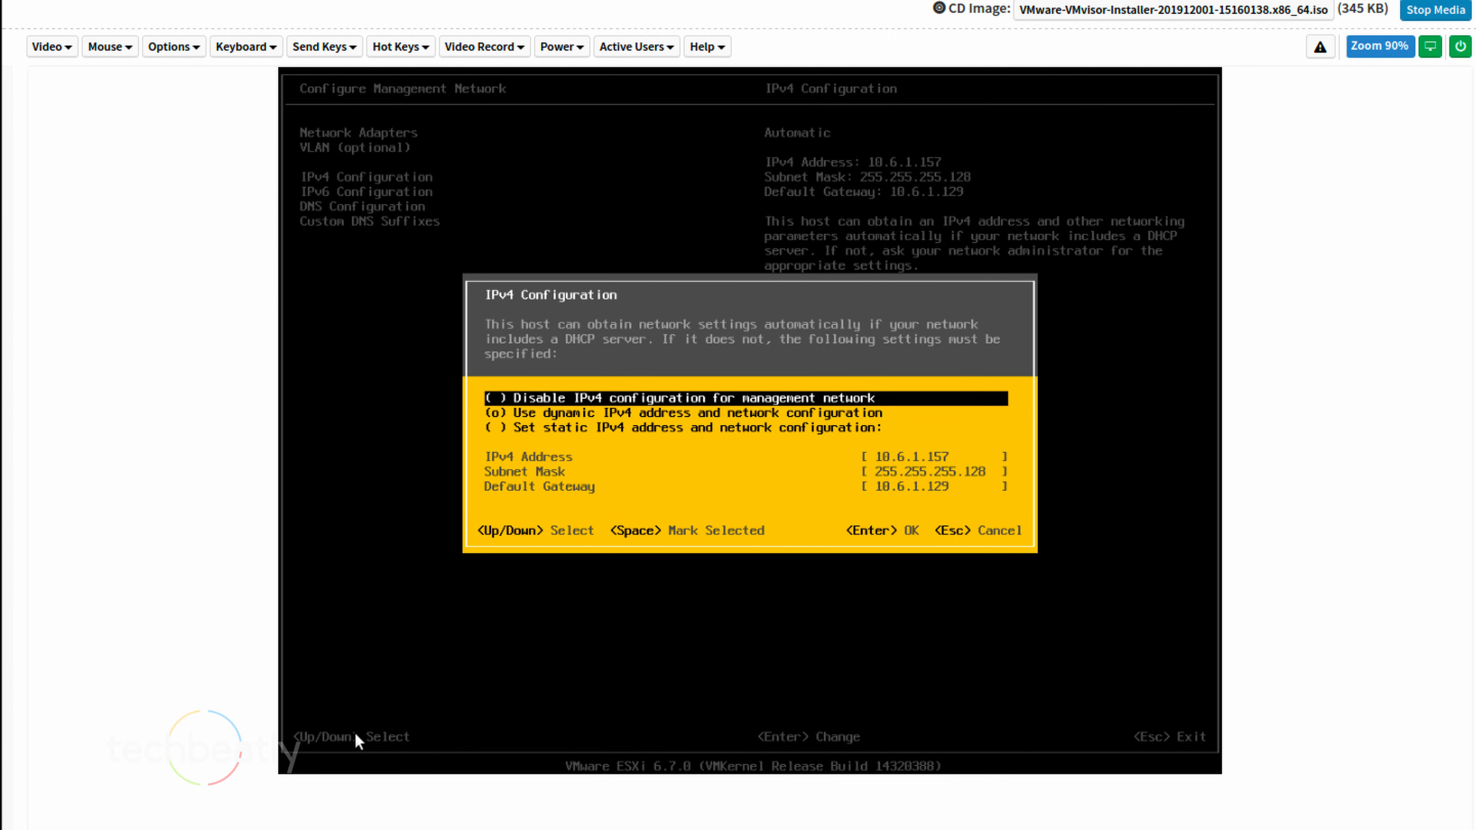
{"action": "key", "text": "Down"}
{"action": "key", "text": "Down"}
{"action": "key", "text": "space"}
{"action": "key", "text": "Down"}
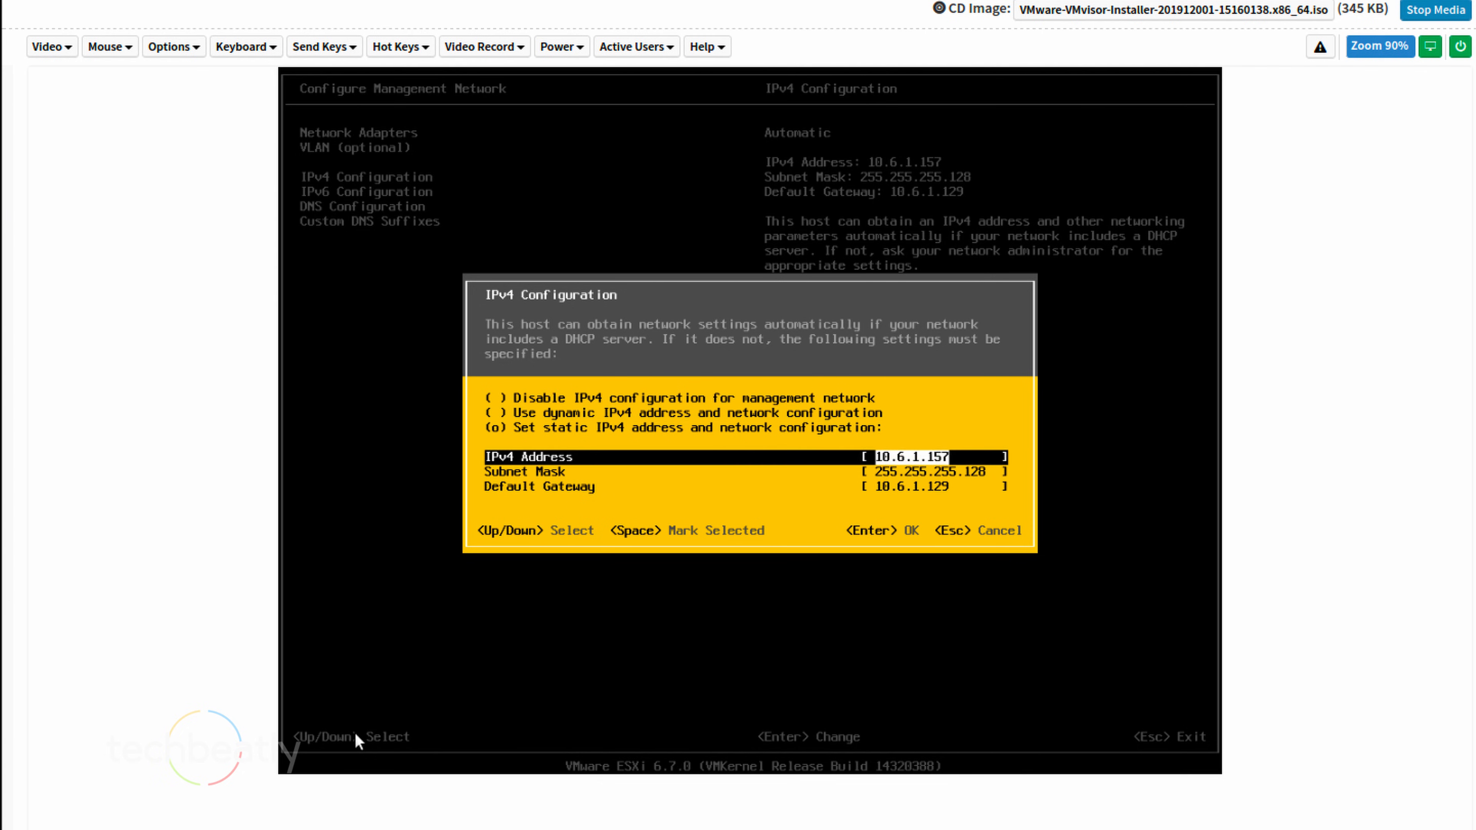
{"action": "key", "text": "BackSpace"}
{"action": "key", "text": "BackSpace"}
{"action": "type", "text": "96"}
{"action": "key", "text": "Down"}
{"action": "key", "text": "Down"}
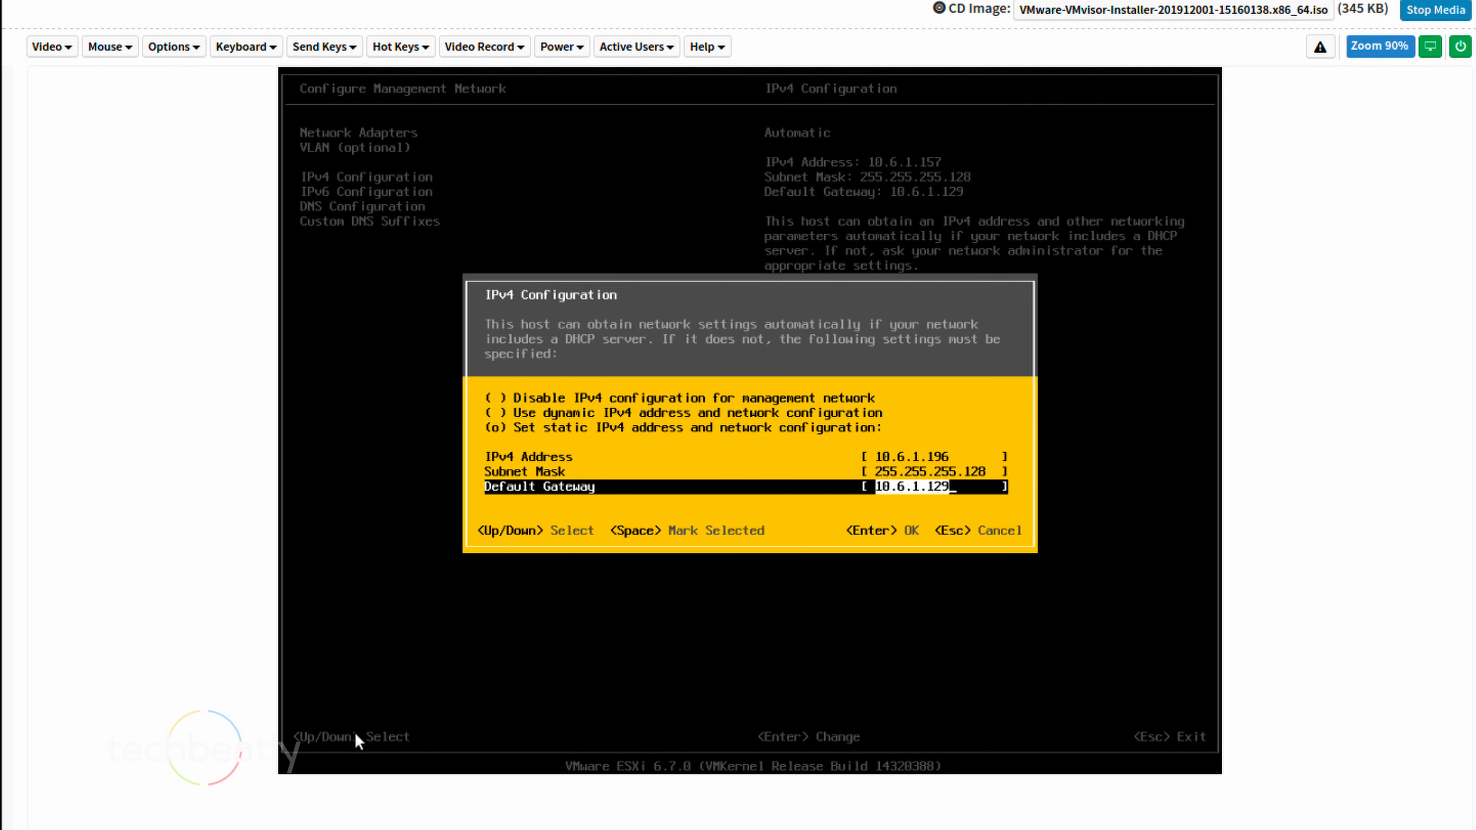
{"action": "key", "text": "Return"}
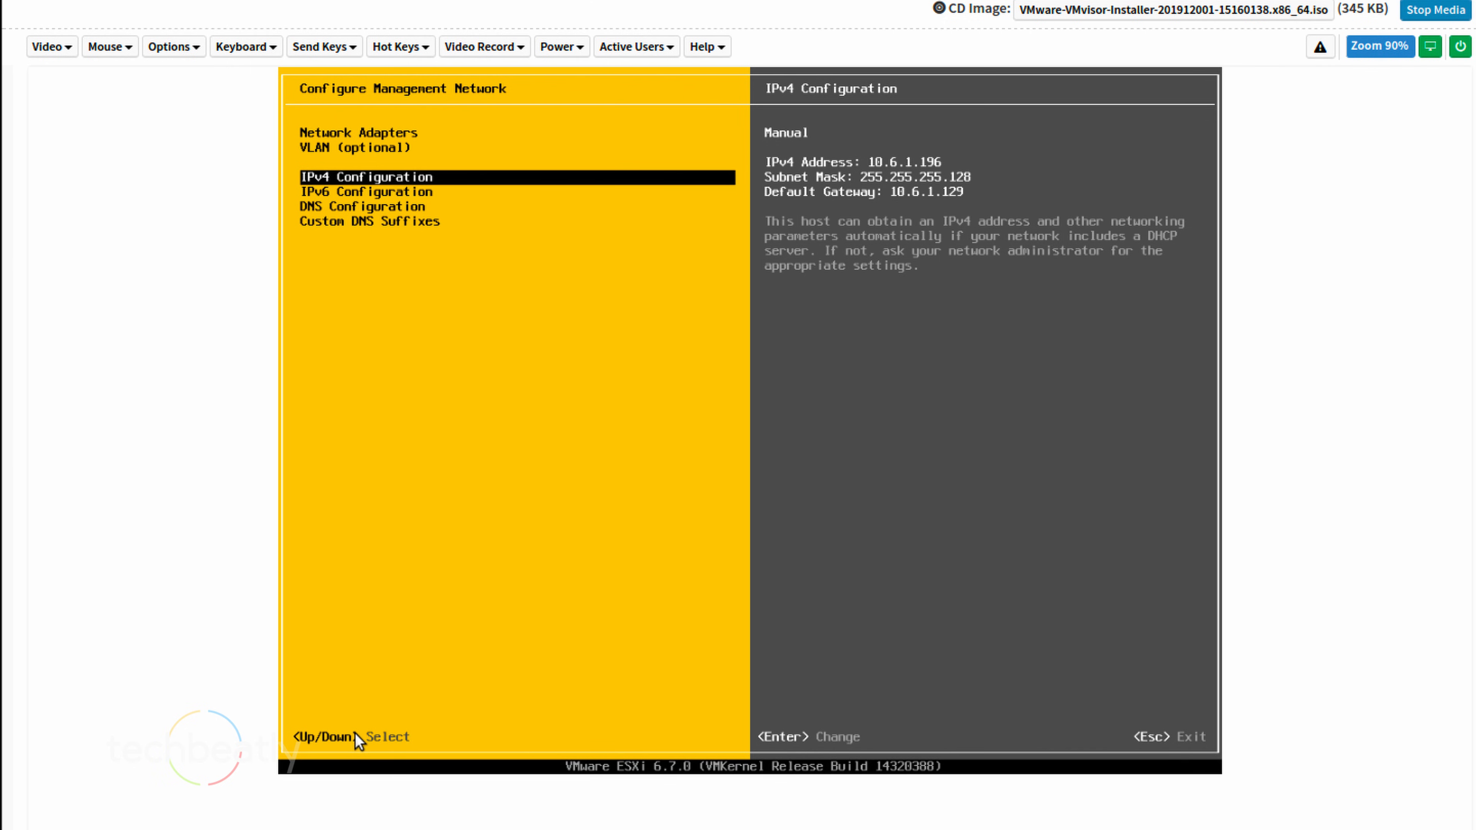
Set DNS servers 10.6.1.202 and 10.6.2.11 and hostname node3.lab.local
{"action": "key", "text": "Down"}
{"action": "key", "text": "Down"}
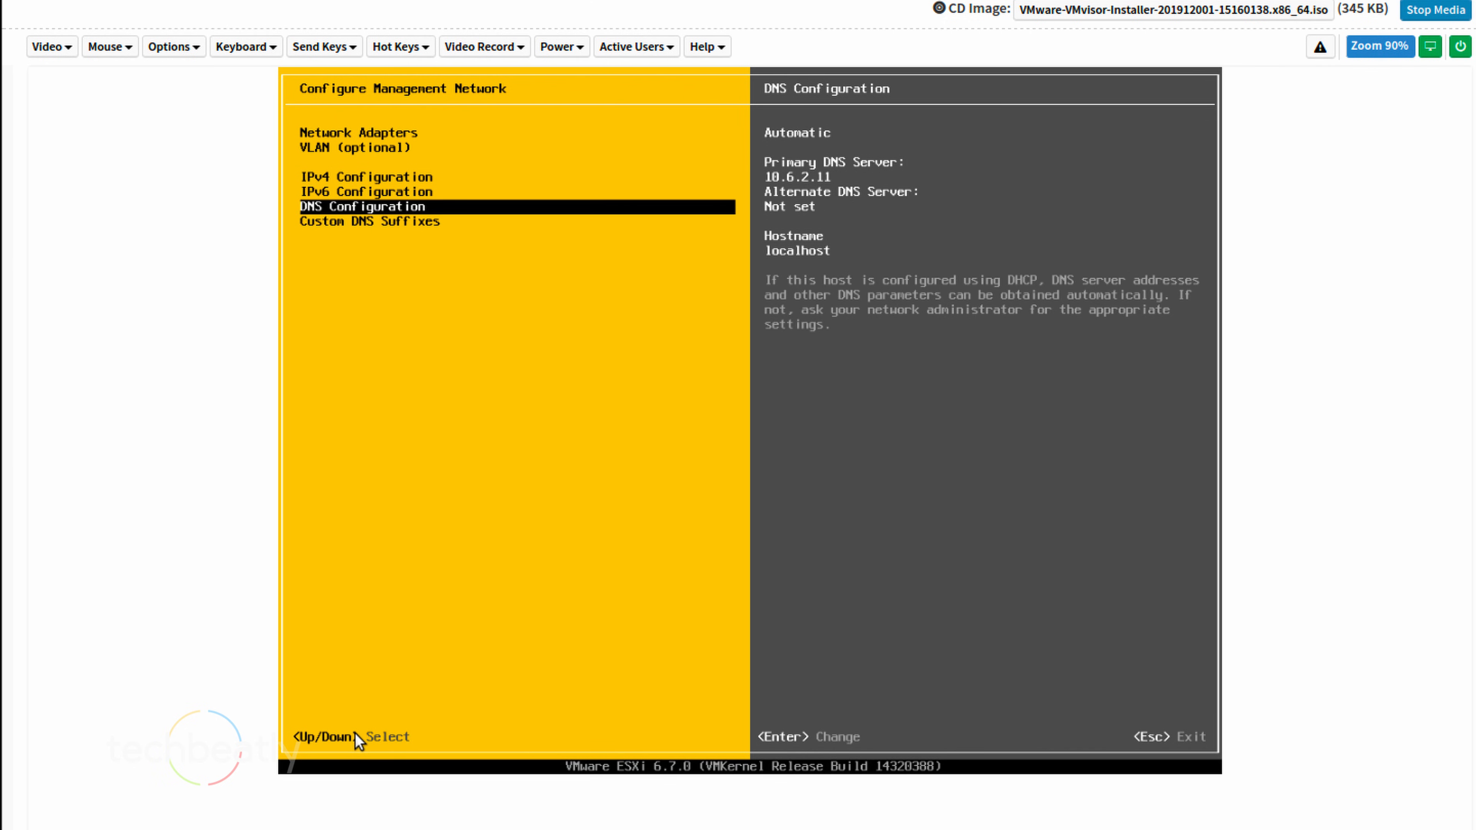
{"action": "key", "text": "Return"}
{"action": "key", "text": "Down"}
{"action": "key", "text": "Down"}
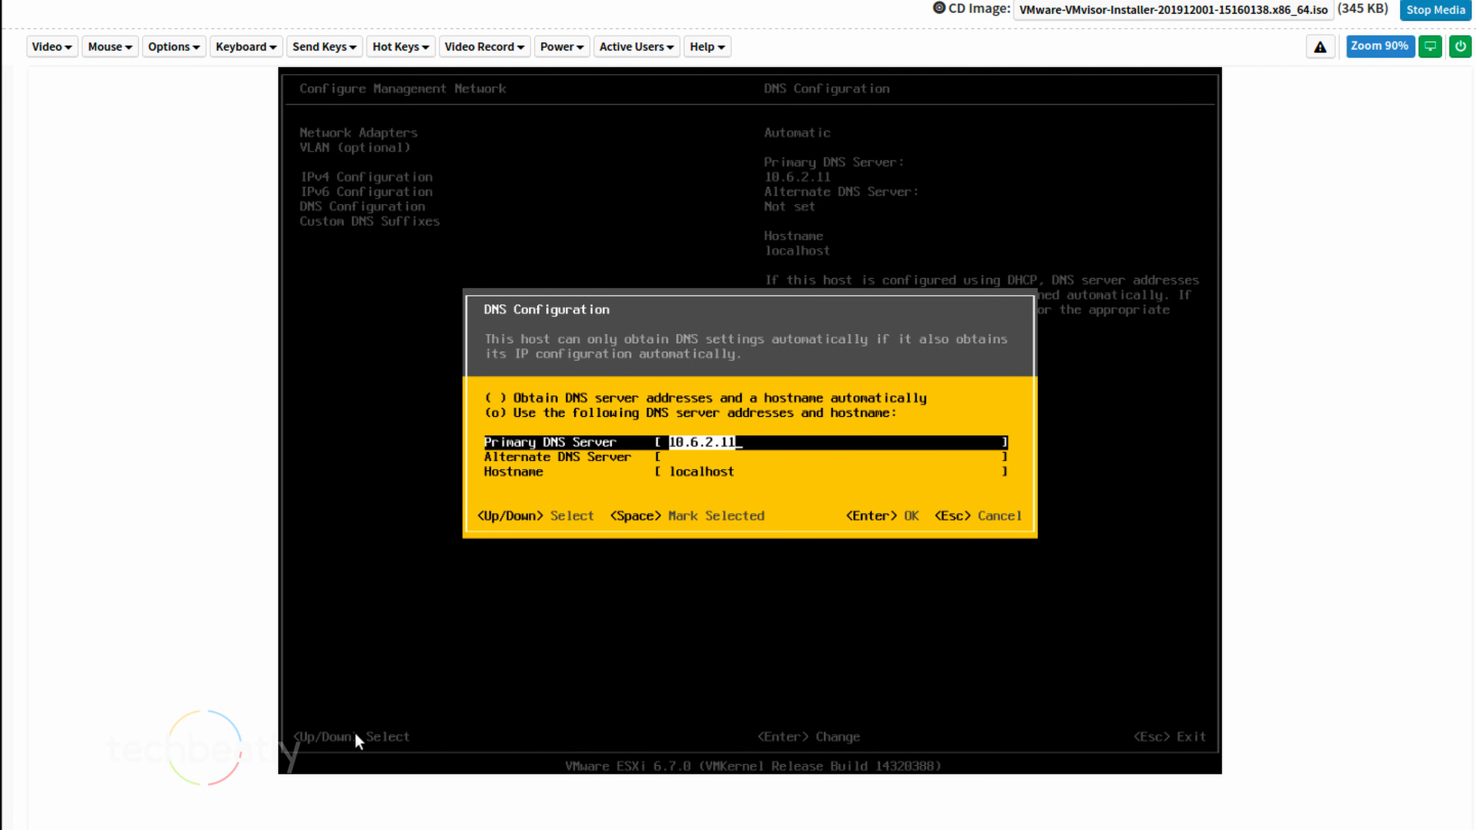
{"action": "key", "text": "BackSpace"}
{"action": "type", "text": "10.6.1"}
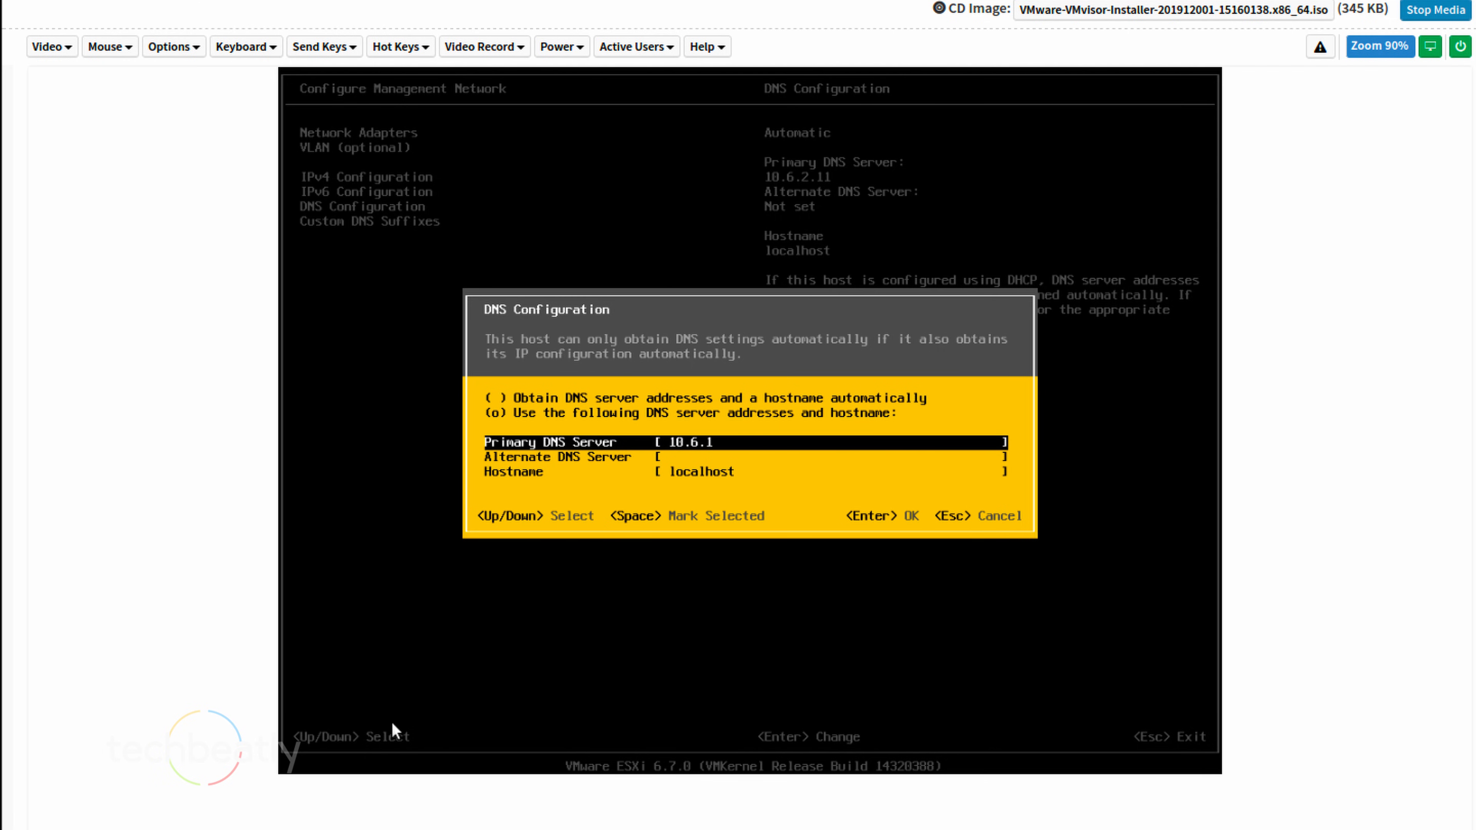
{"action": "type", "text": ".202"}
{"action": "key", "text": "Down"}
{"action": "type", "text": "10.6.2"}
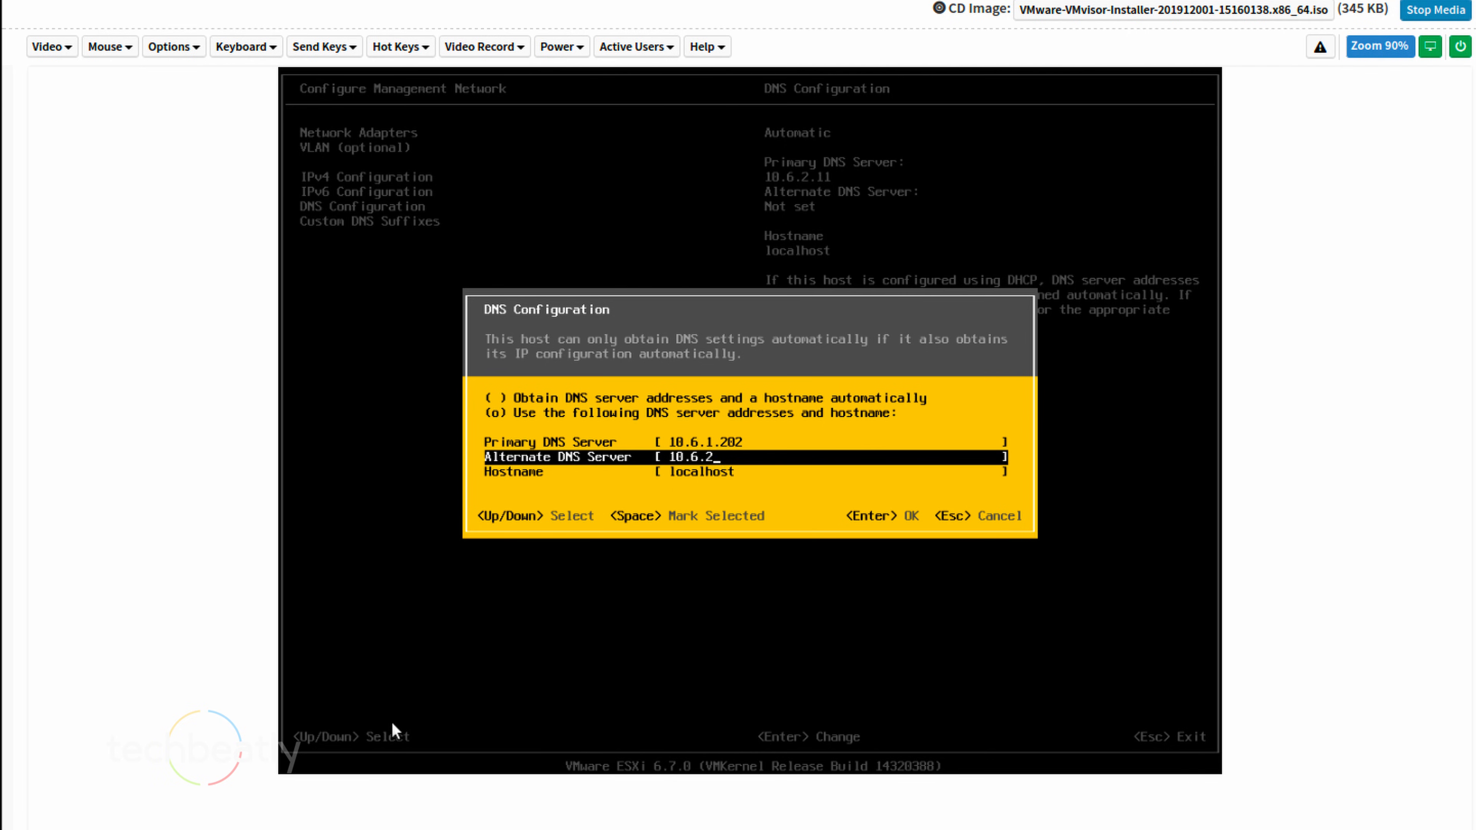
{"action": "type", "text": ".11"}
{"action": "key", "text": "Down"}
{"action": "type", "text": "node"}
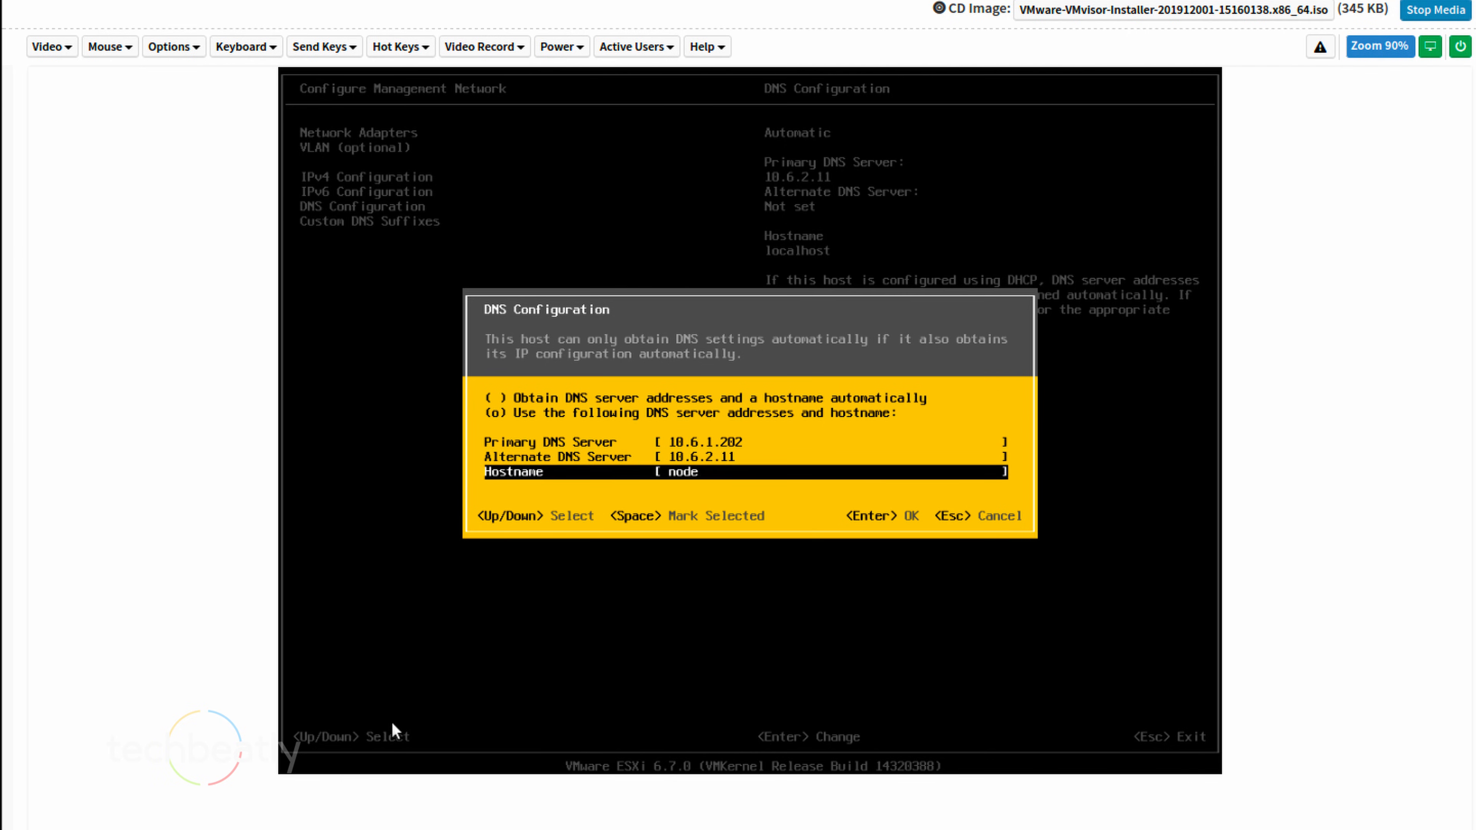
{"action": "type", "text": "3.lab.local"}
{"action": "key", "text": "Return"}
Apply the network changes and restart the management network
{"action": "key", "text": "Down"}
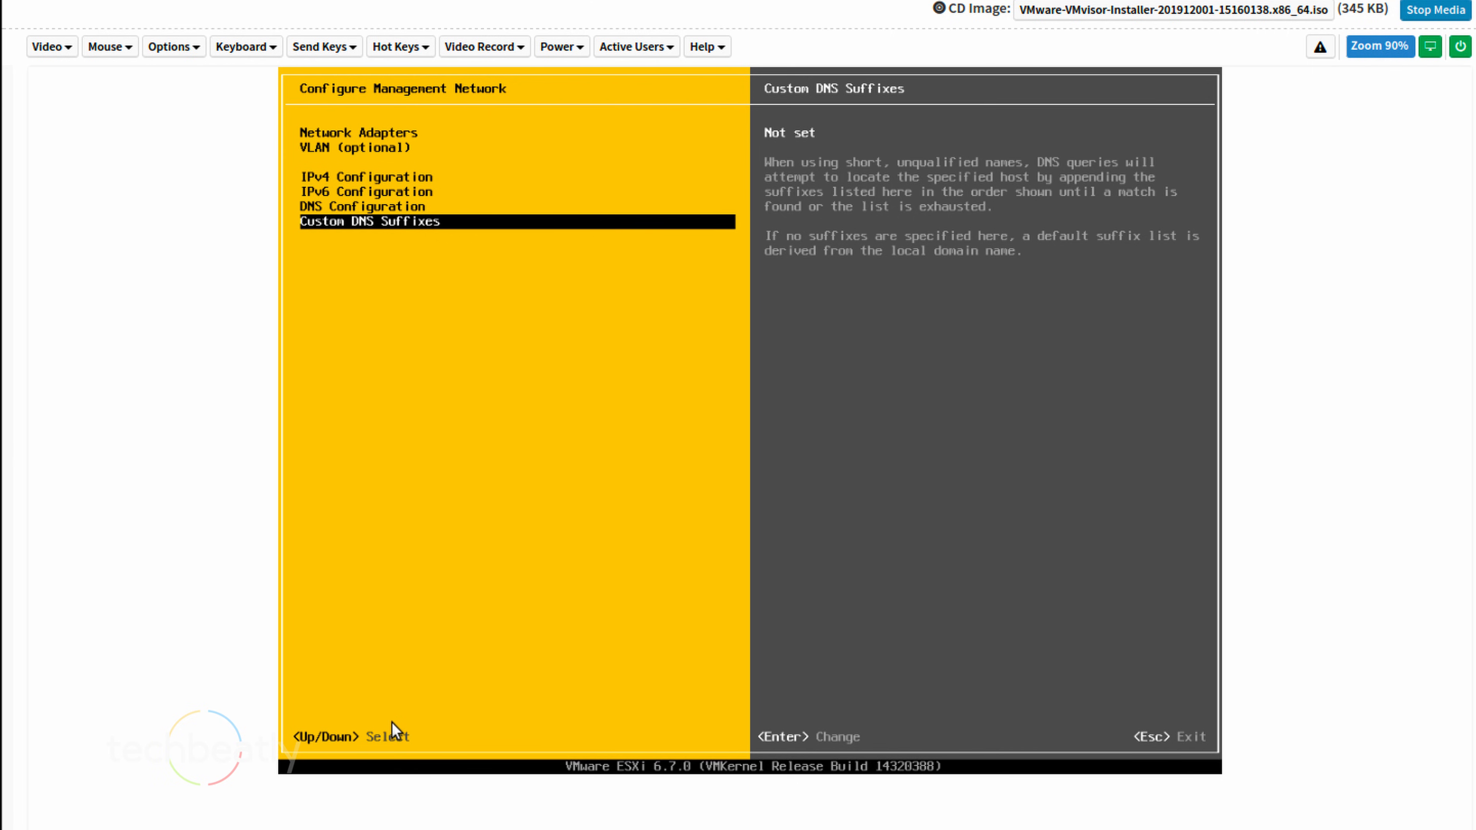
{"action": "key", "text": "Escape"}
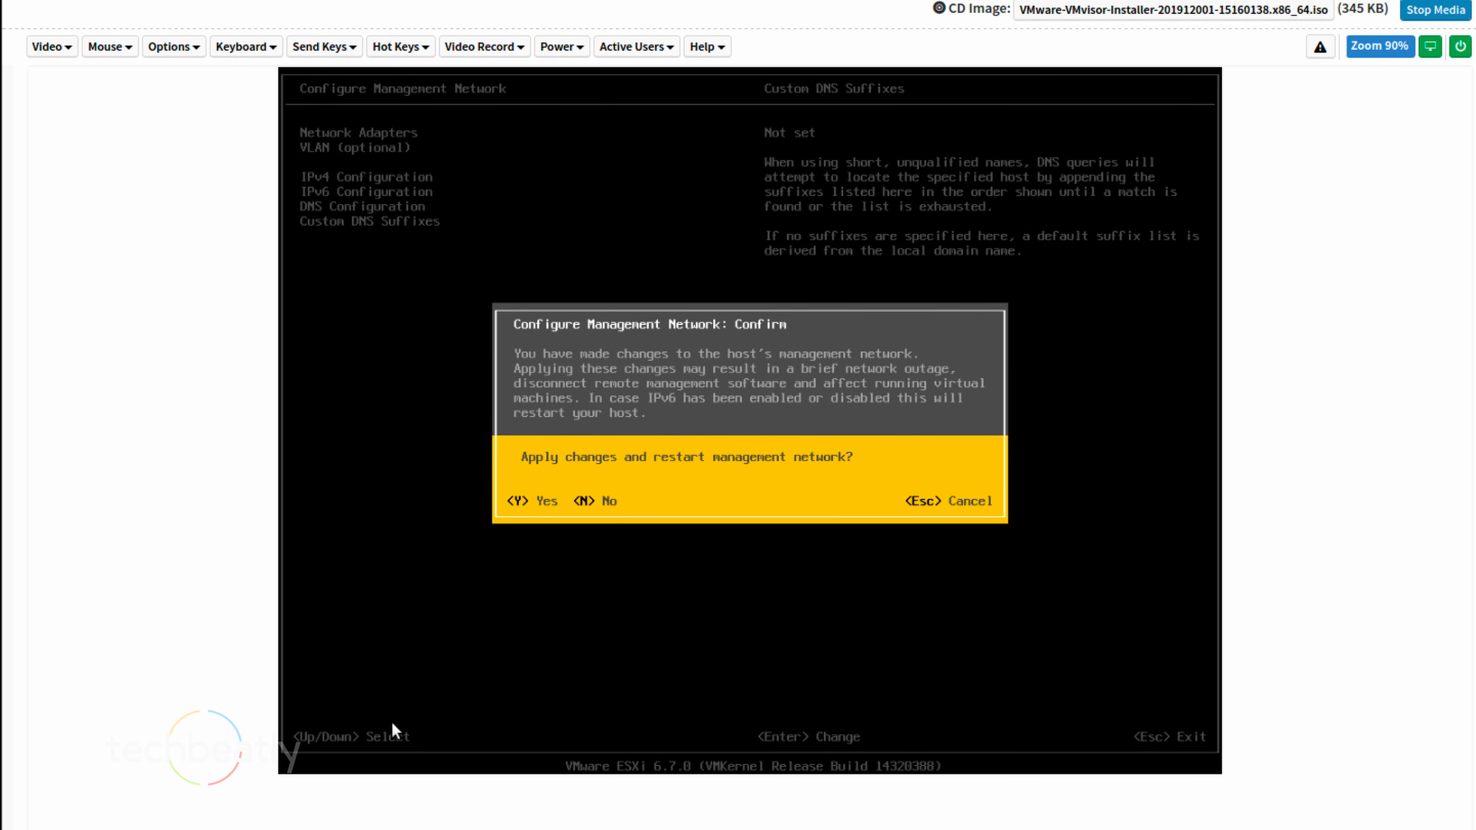
{"action": "key", "text": "y"}
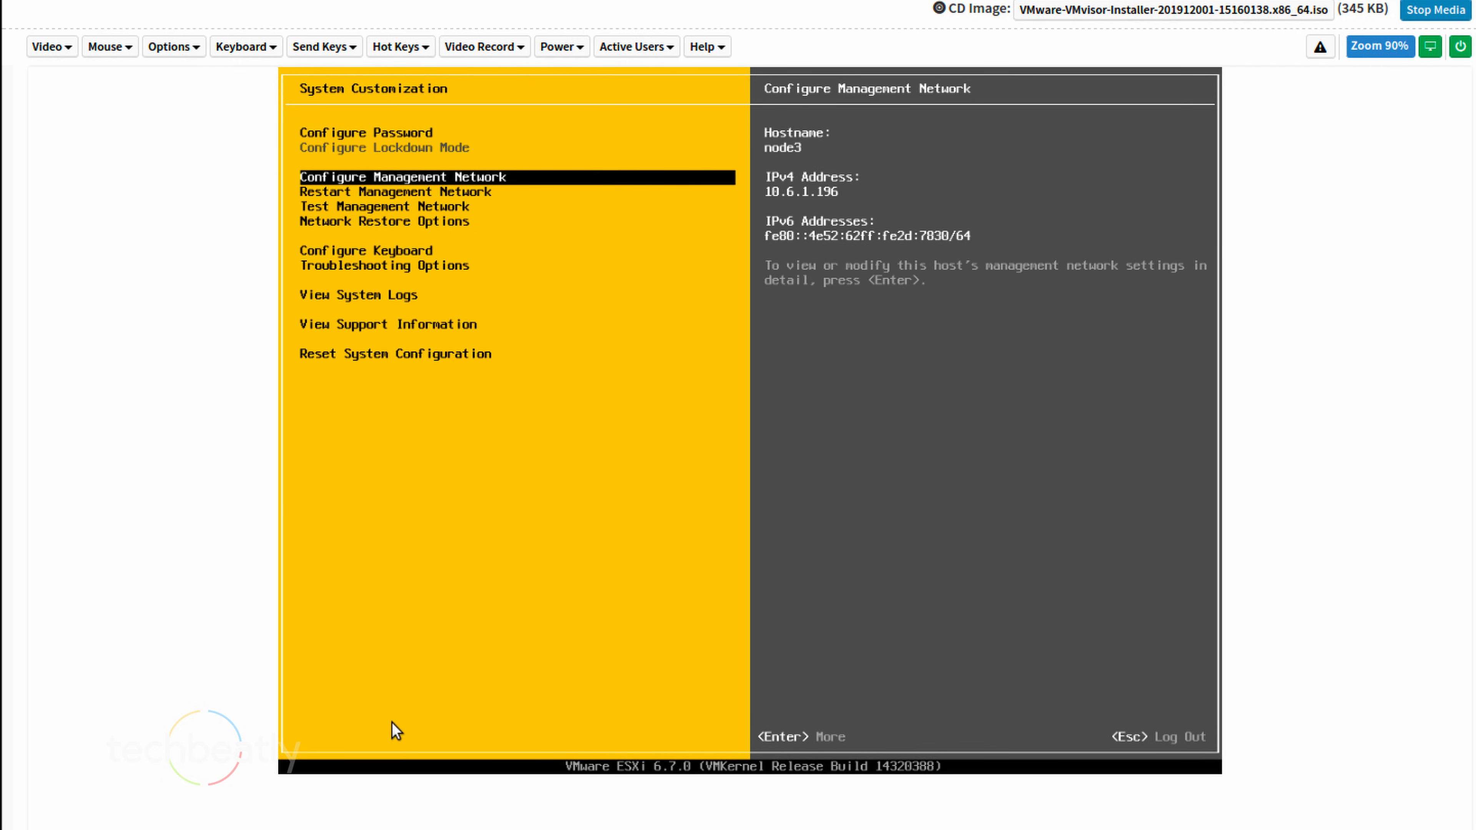
Log out of customization, log back in with the root password, and restart the ESXi host
{"action": "key", "text": "Escape"}
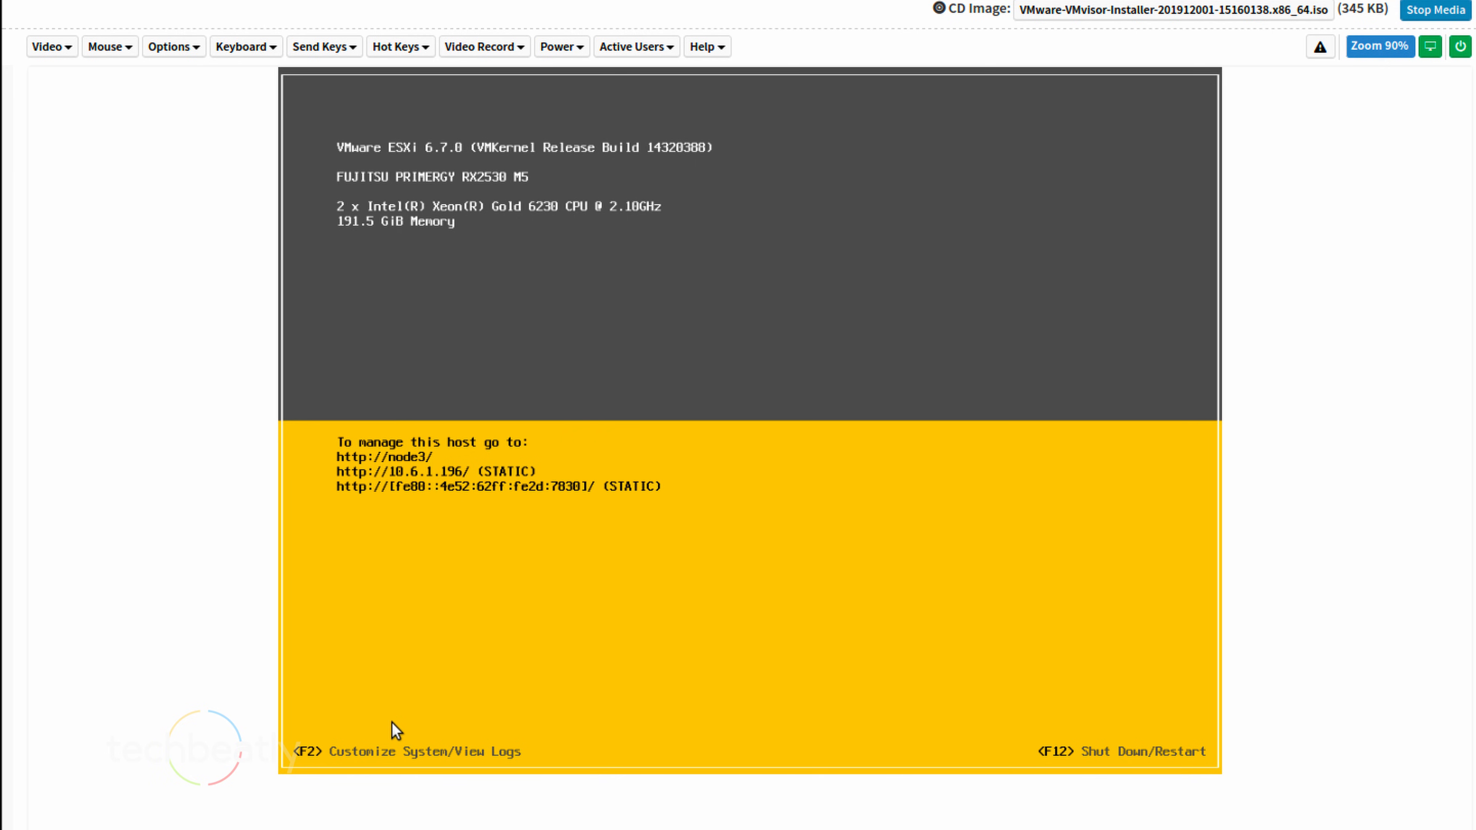
{"action": "key", "text": "F2"}
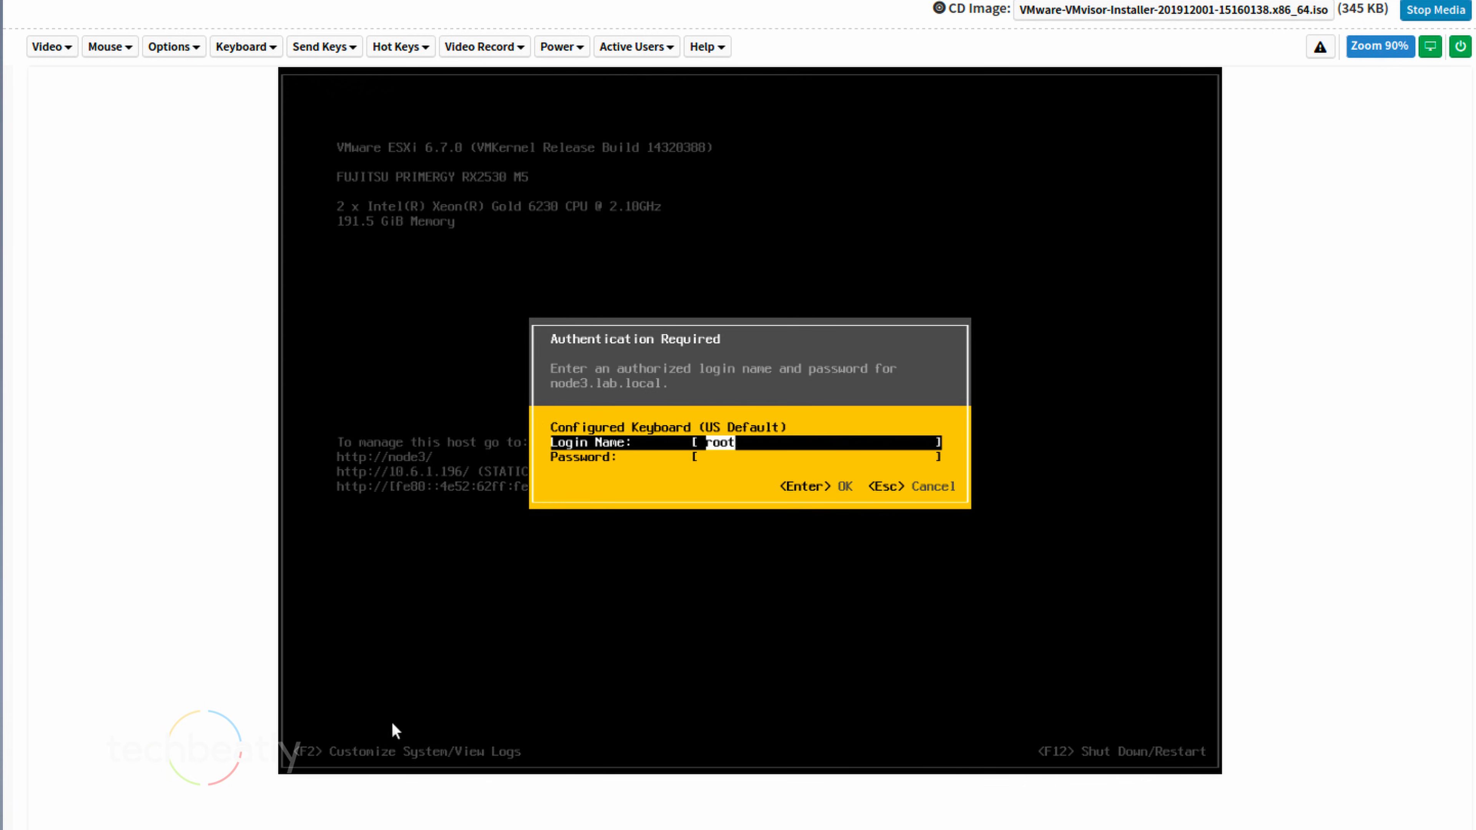
{"action": "key", "text": "Tab"}
{"action": "type", "text": "*********"}
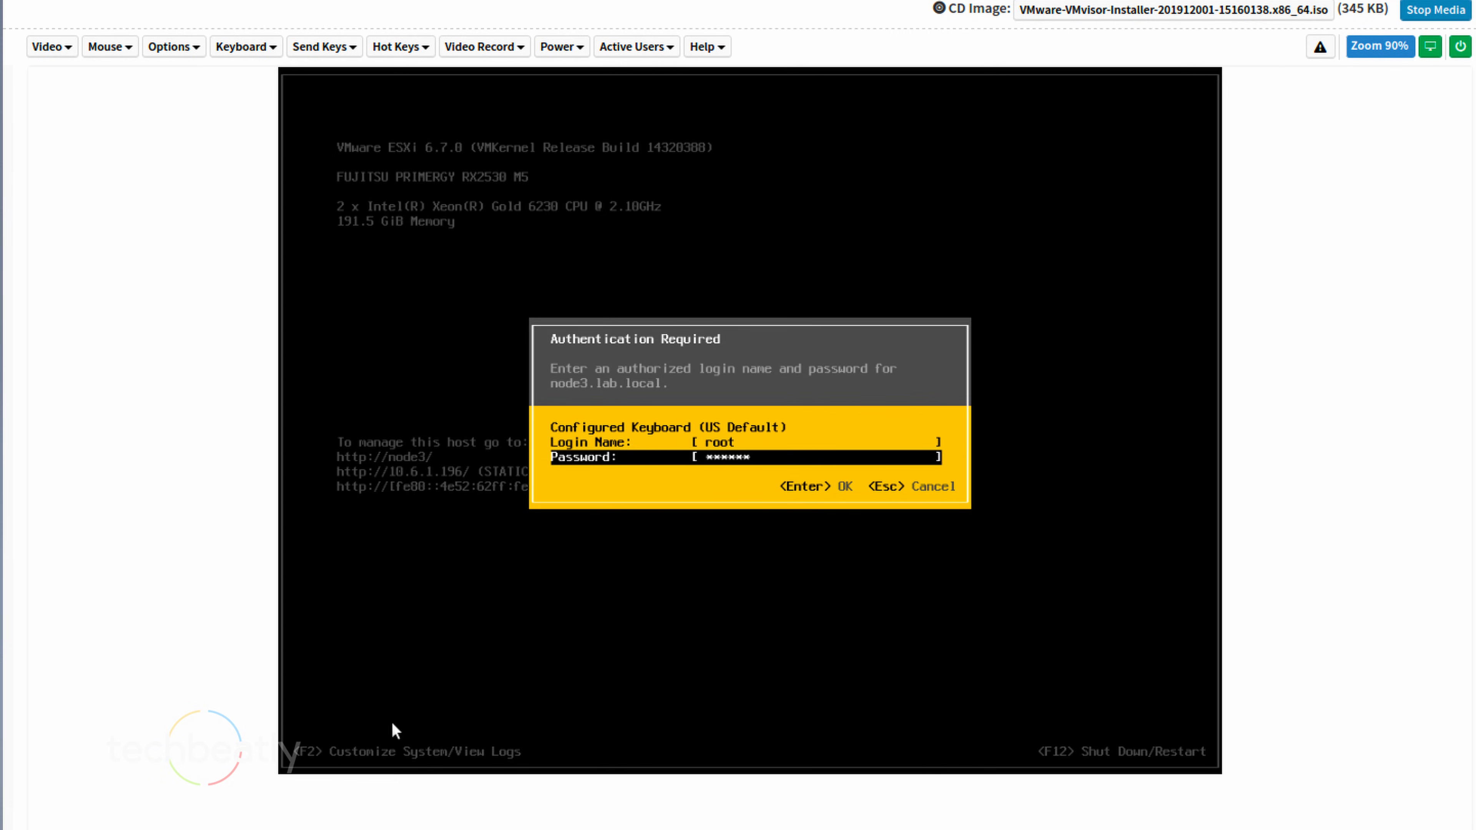
{"action": "key", "text": "Return"}
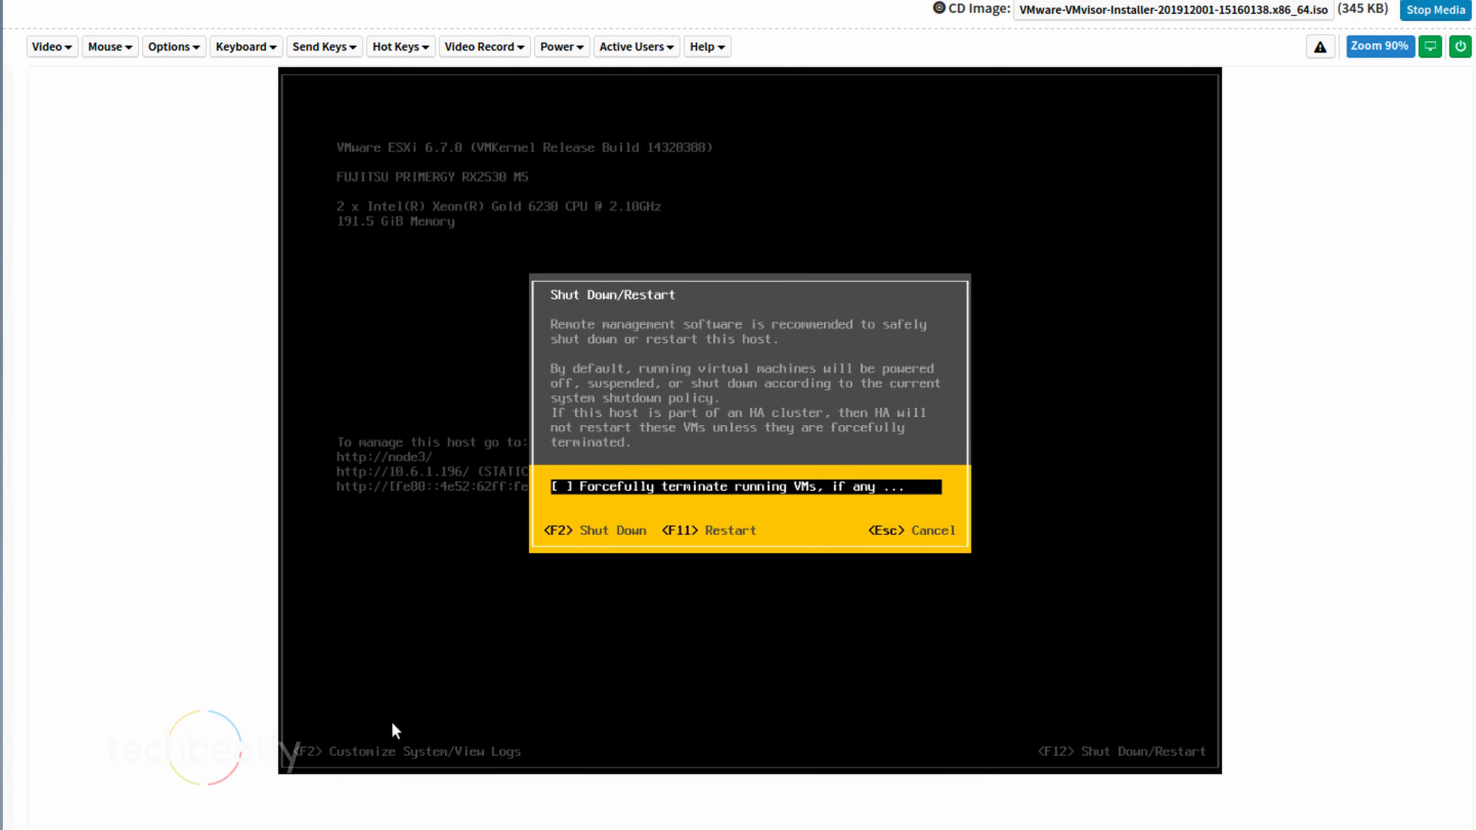
{"action": "key", "text": "F11"}
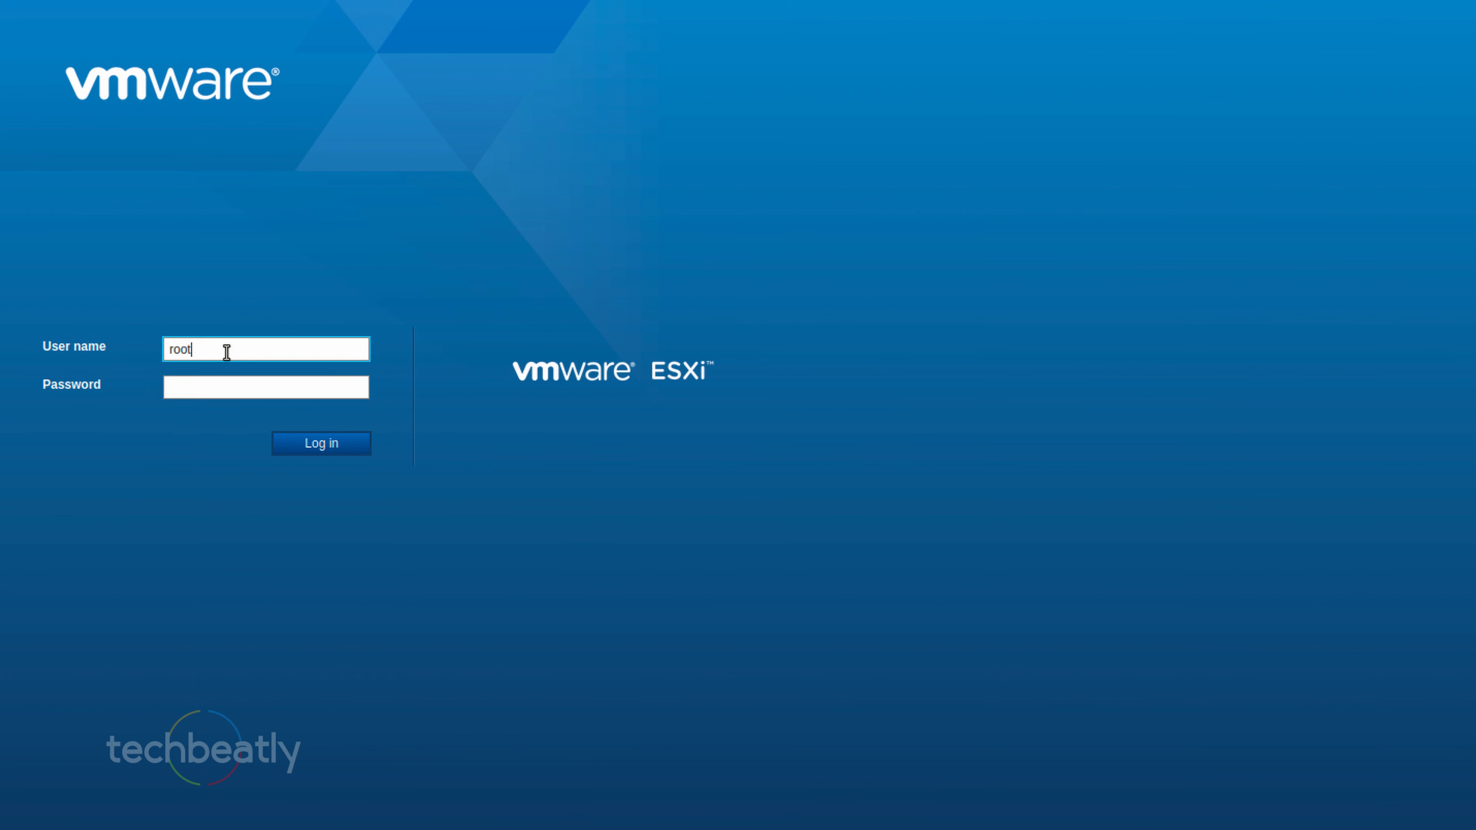
Re-enter the root password and log in to the node3.lab.local ESXi Host Client
{"action": "key", "text": "BackSpace"}
{"action": "key", "text": "BackSpace"}
{"action": "key", "text": "BackSpace"}
{"action": "key", "text": "BackSpace"}
{"action": "key", "text": "BackSpace"}
{"action": "key", "text": "BackSpace"}
{"action": "key", "text": "BackSpace"}
{"action": "key", "text": "BackSpace"}
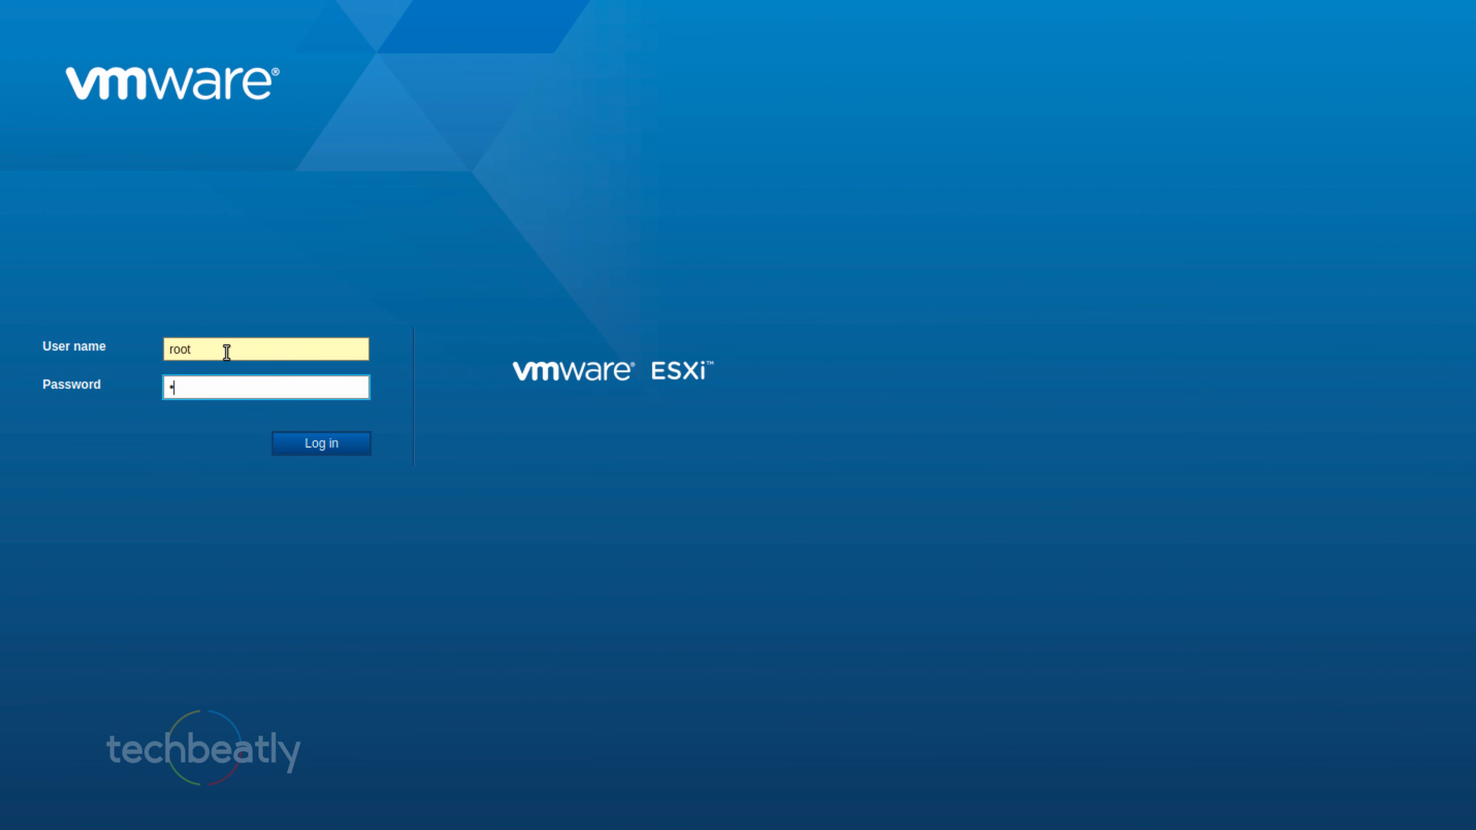
{"action": "type", "text": "********"}
{"action": "key", "text": "Return"}
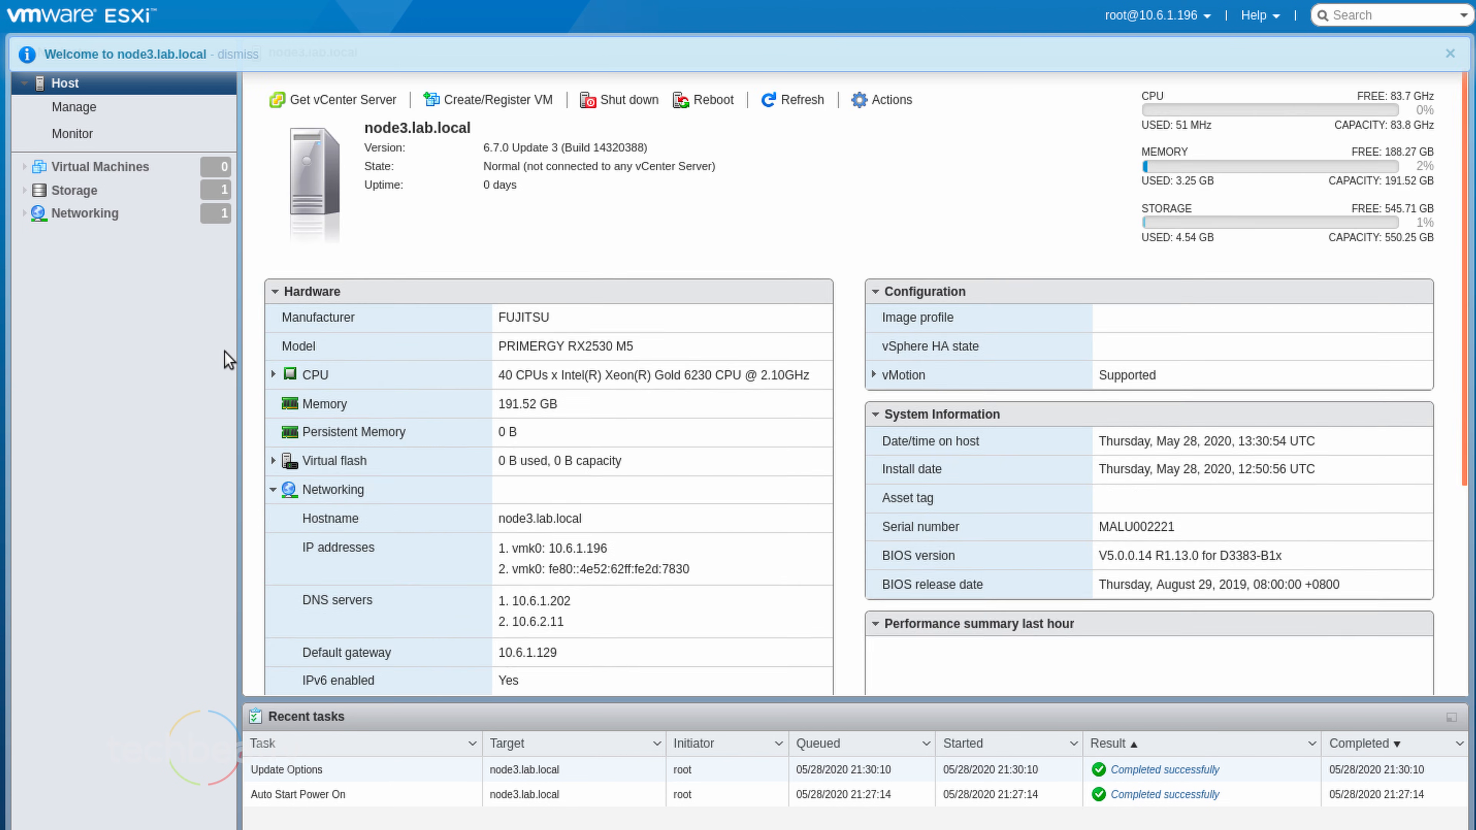
Review the host's storage adapters, devices and persistent memory
{"action": "left_click", "coordinate": [151, 169]}
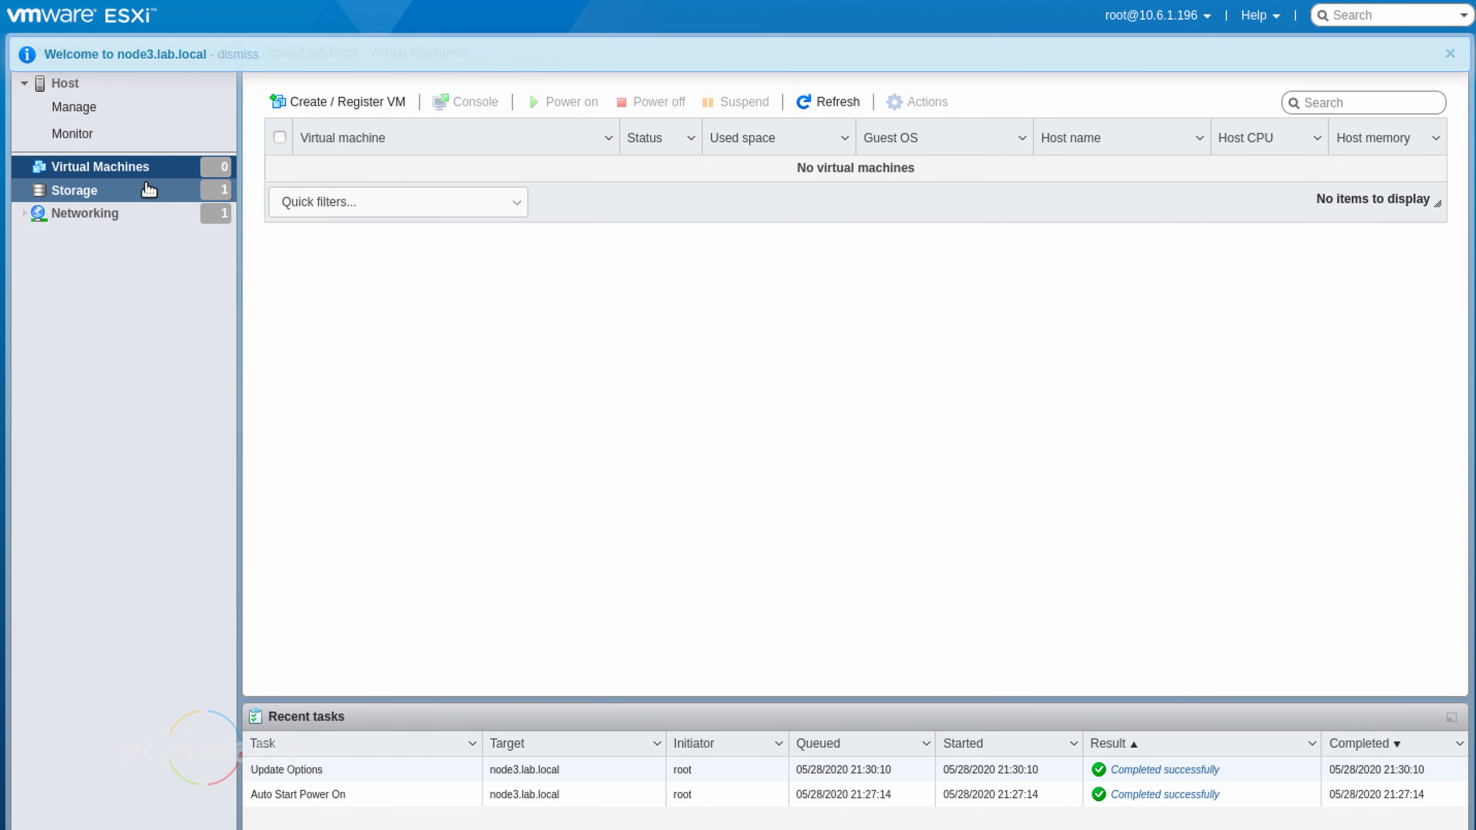
{"action": "left_click", "coordinate": [149, 185]}
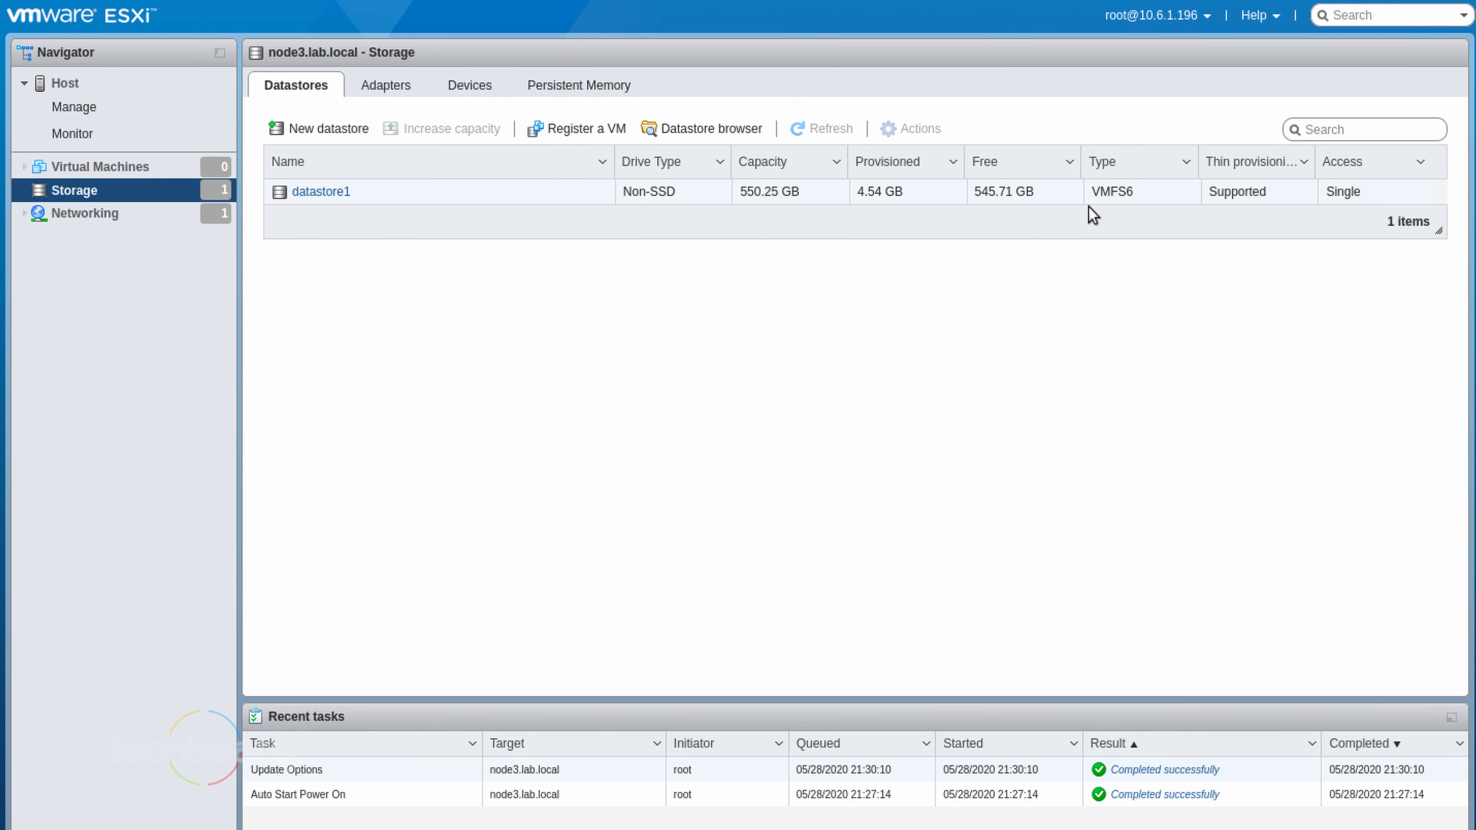
{"action": "left_click", "coordinate": [392, 87]}
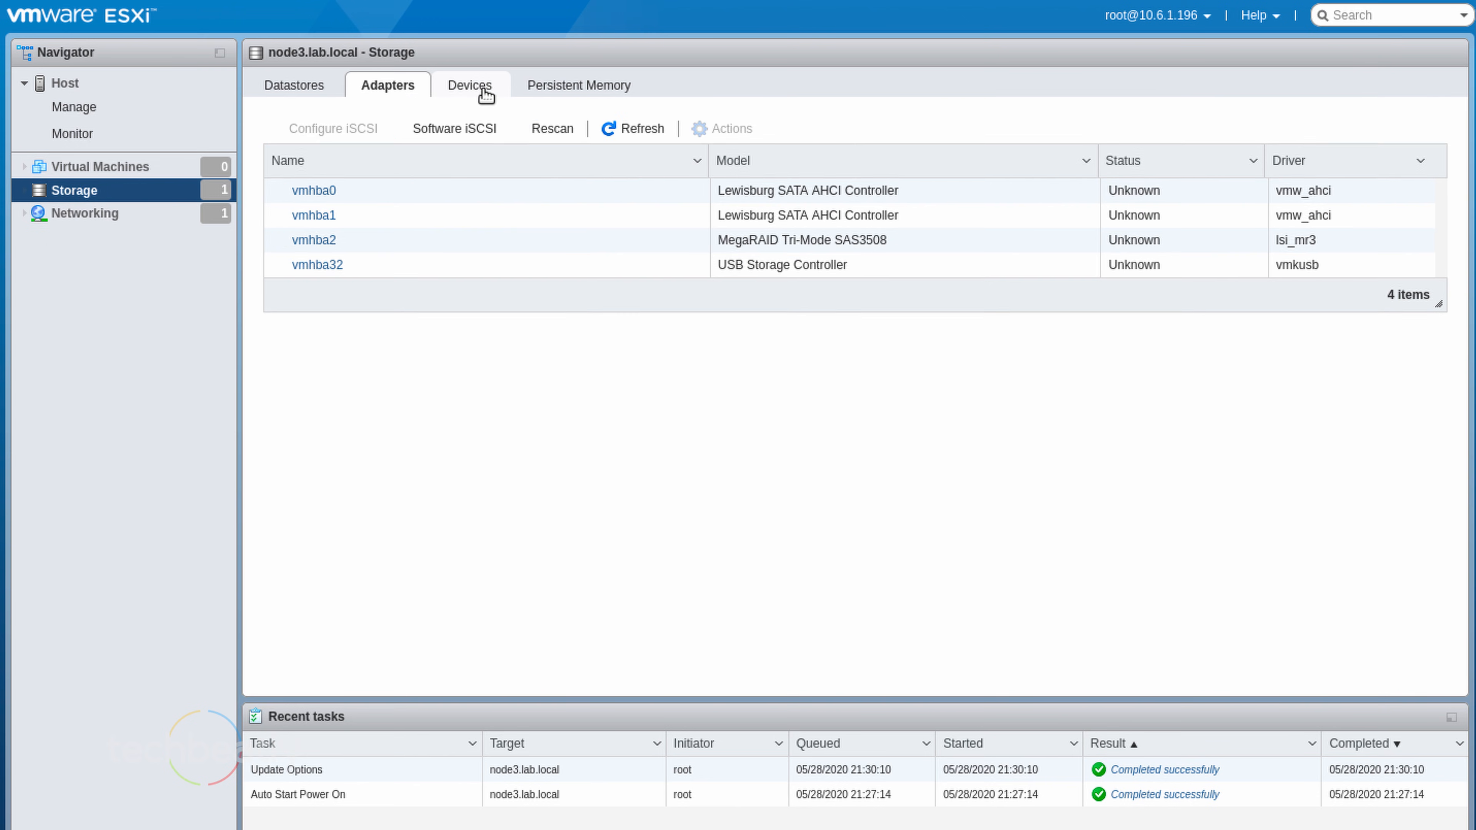
{"action": "left_click", "coordinate": [482, 90]}
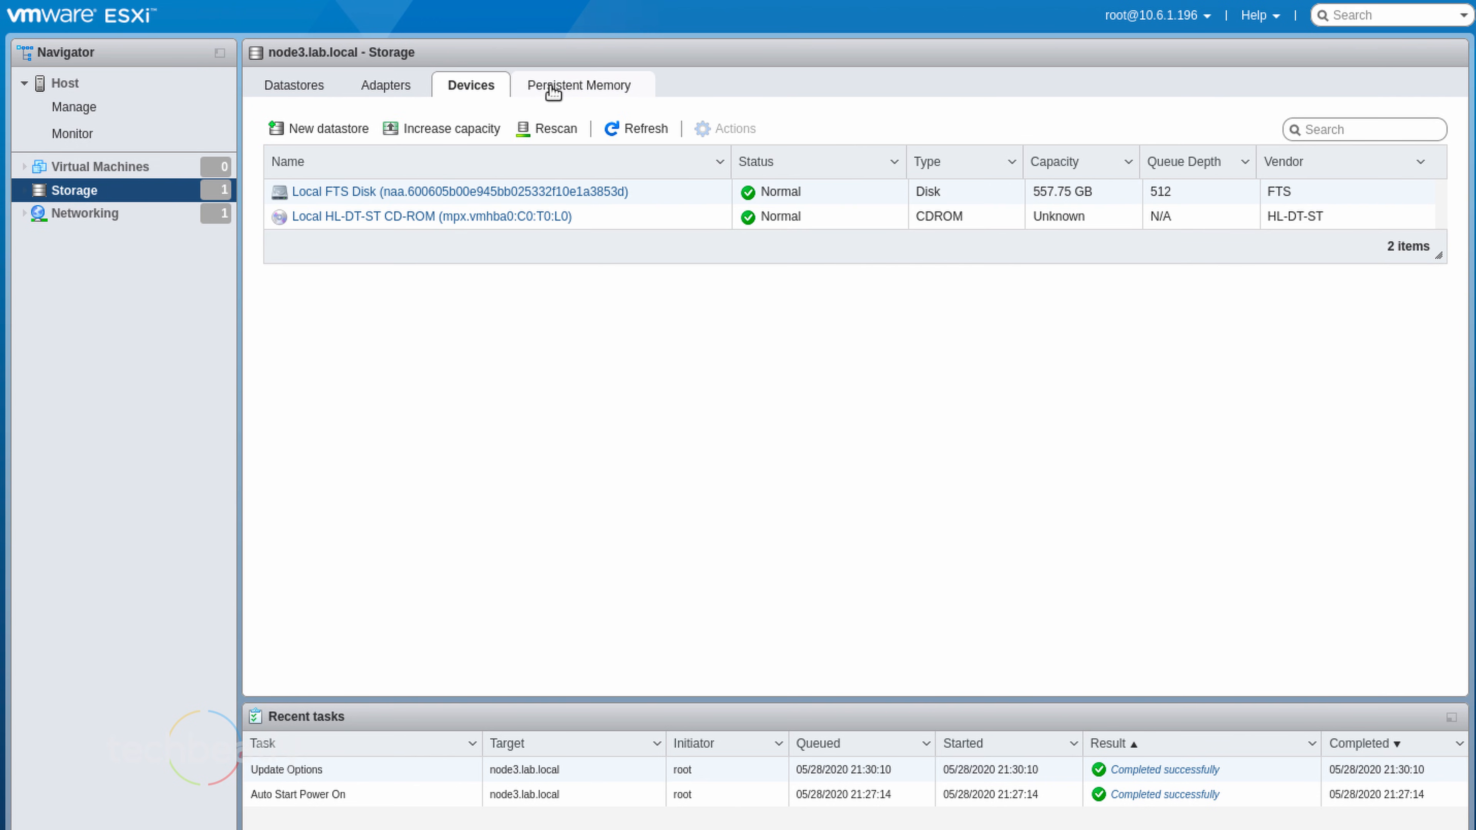
{"action": "left_click", "coordinate": [550, 90]}
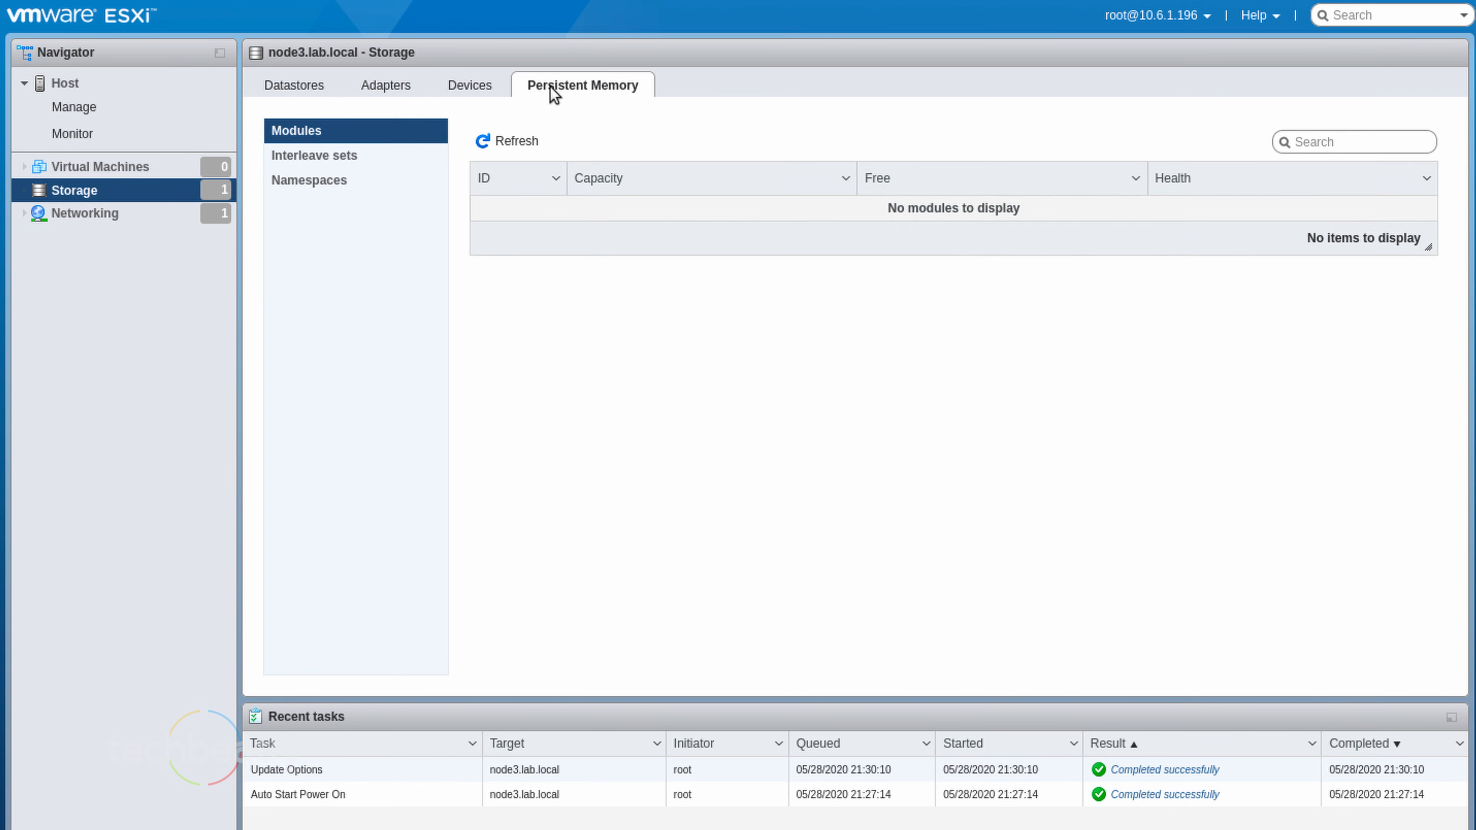
Check vSwitch0 under Networking virtual switches, then return to Virtual Machines
{"action": "left_click", "coordinate": [120, 214]}
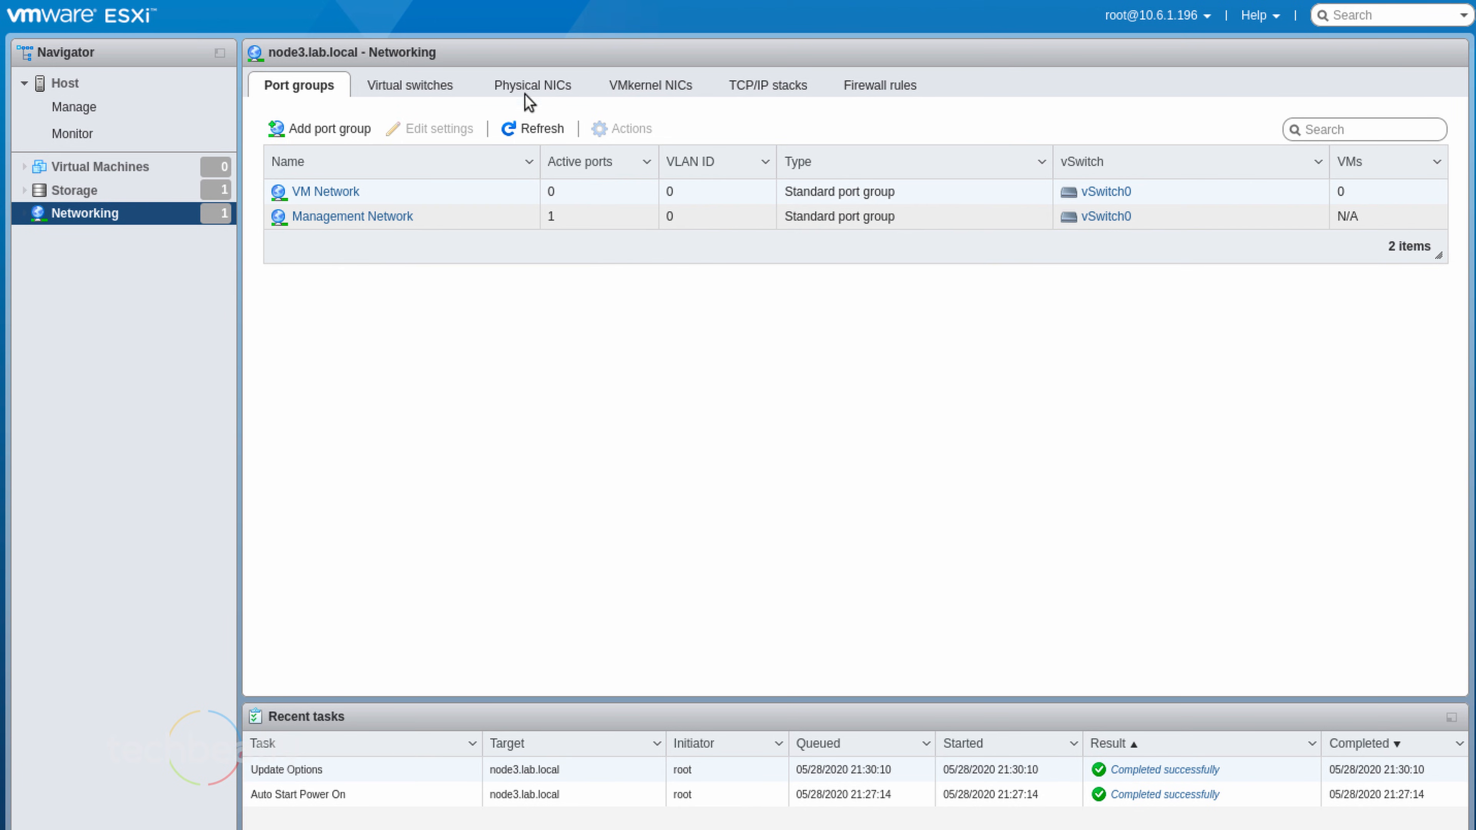
{"action": "left_click", "coordinate": [455, 87]}
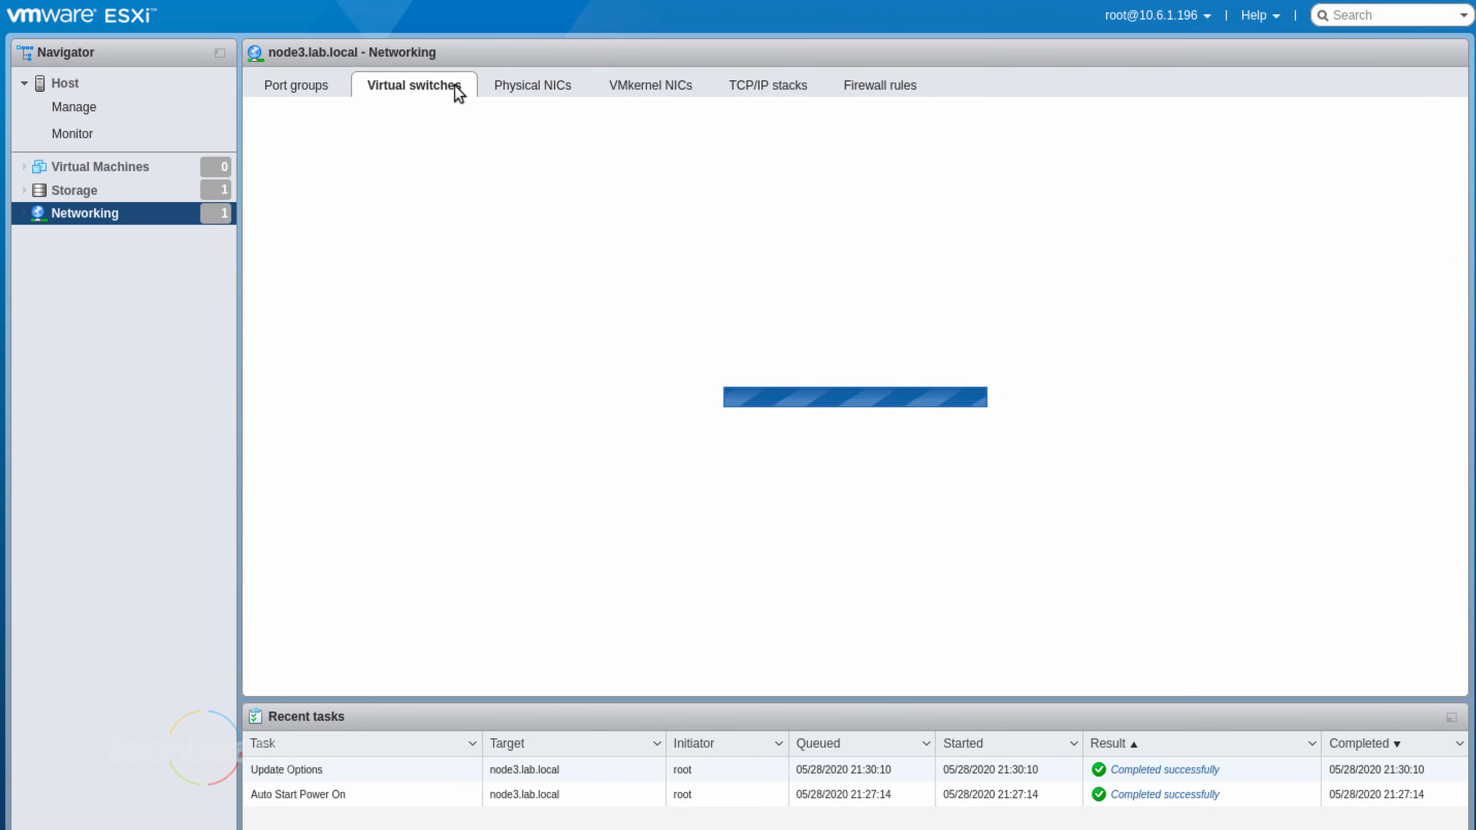
{"action": "left_click", "coordinate": [116, 166]}
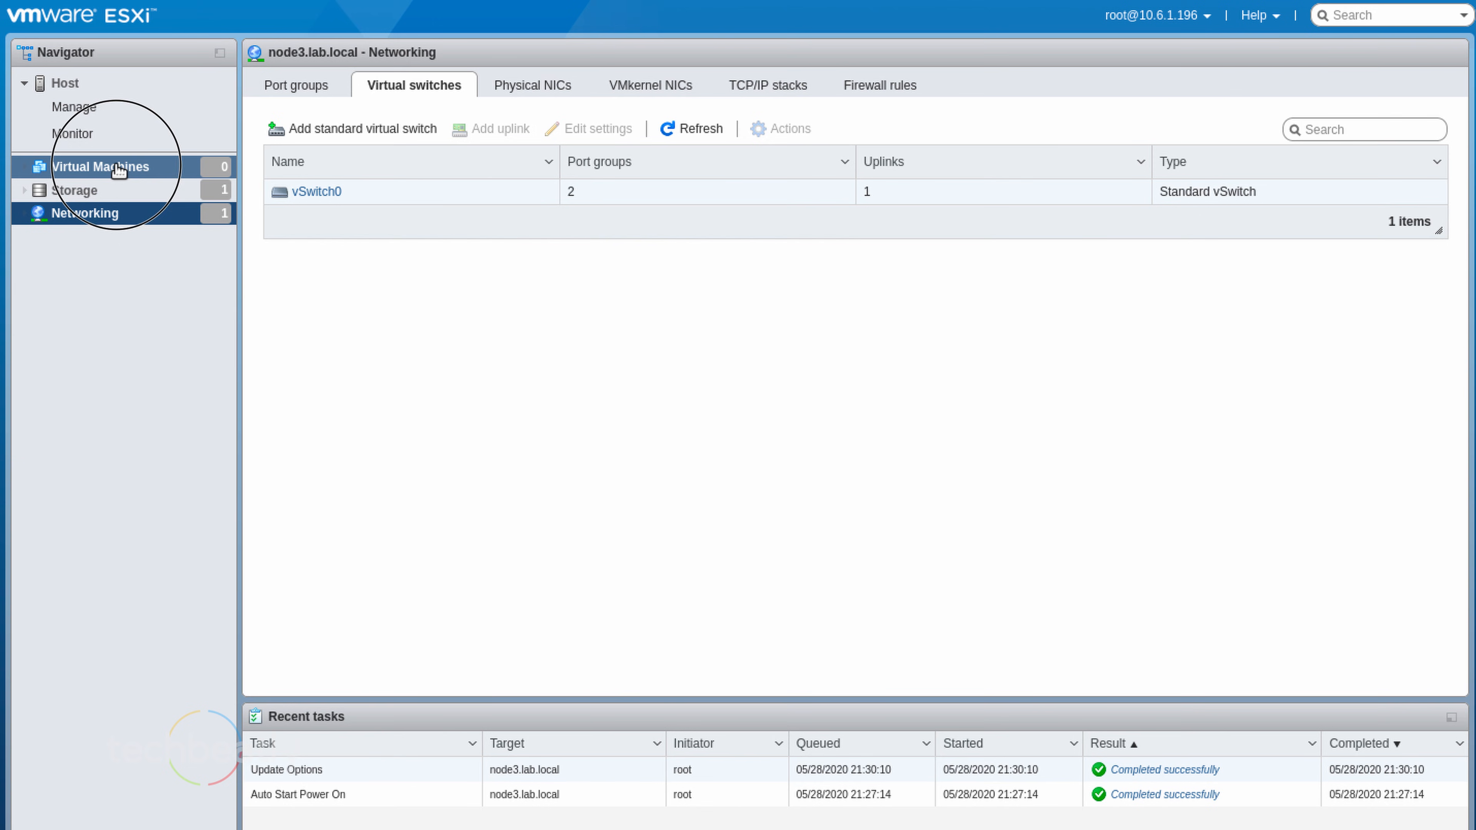
Start a new virtual machine and name it 'test'
{"action": "left_click", "coordinate": [314, 105]}
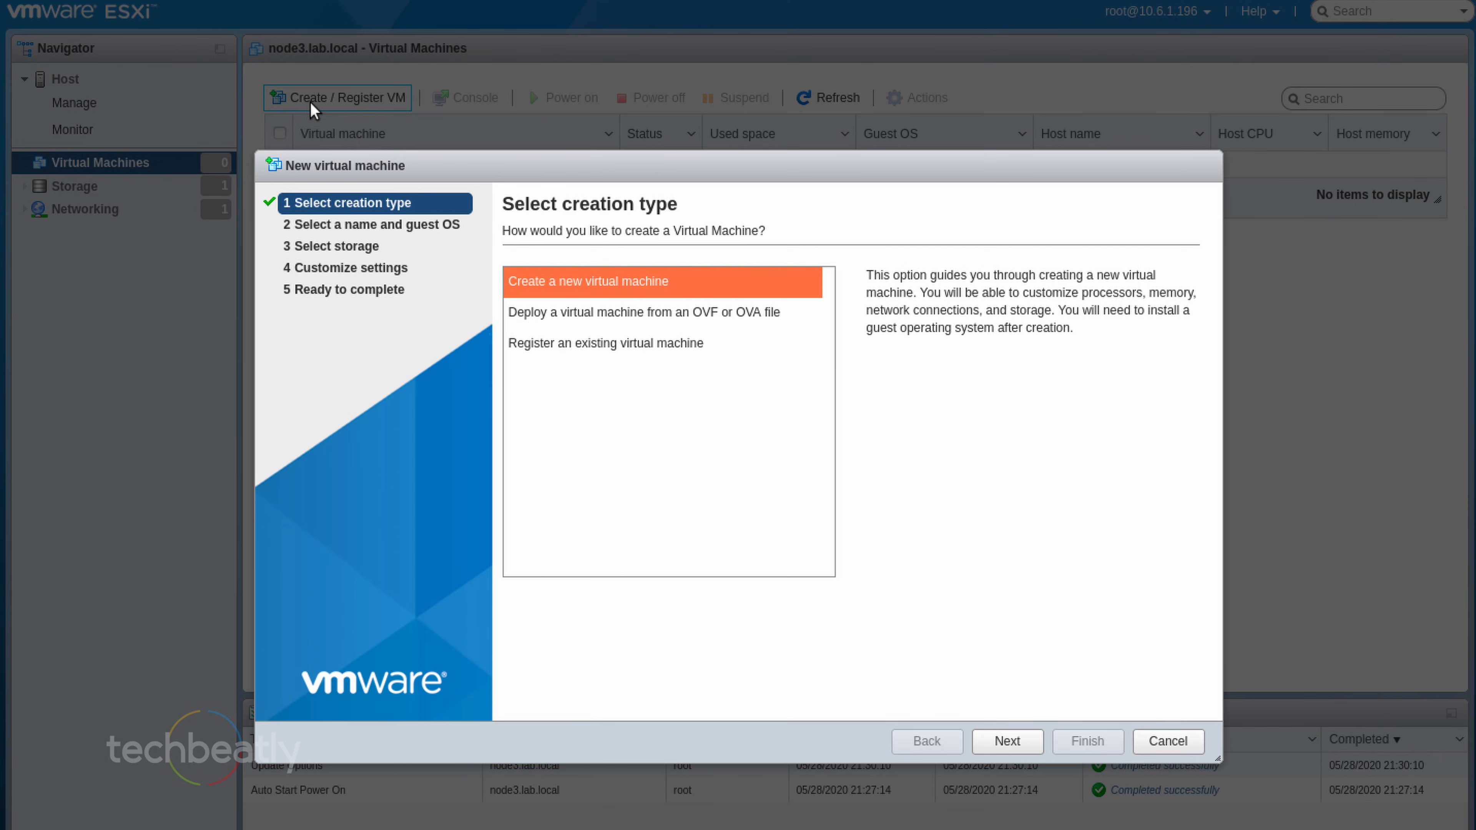
{"action": "left_click", "coordinate": [1023, 741]}
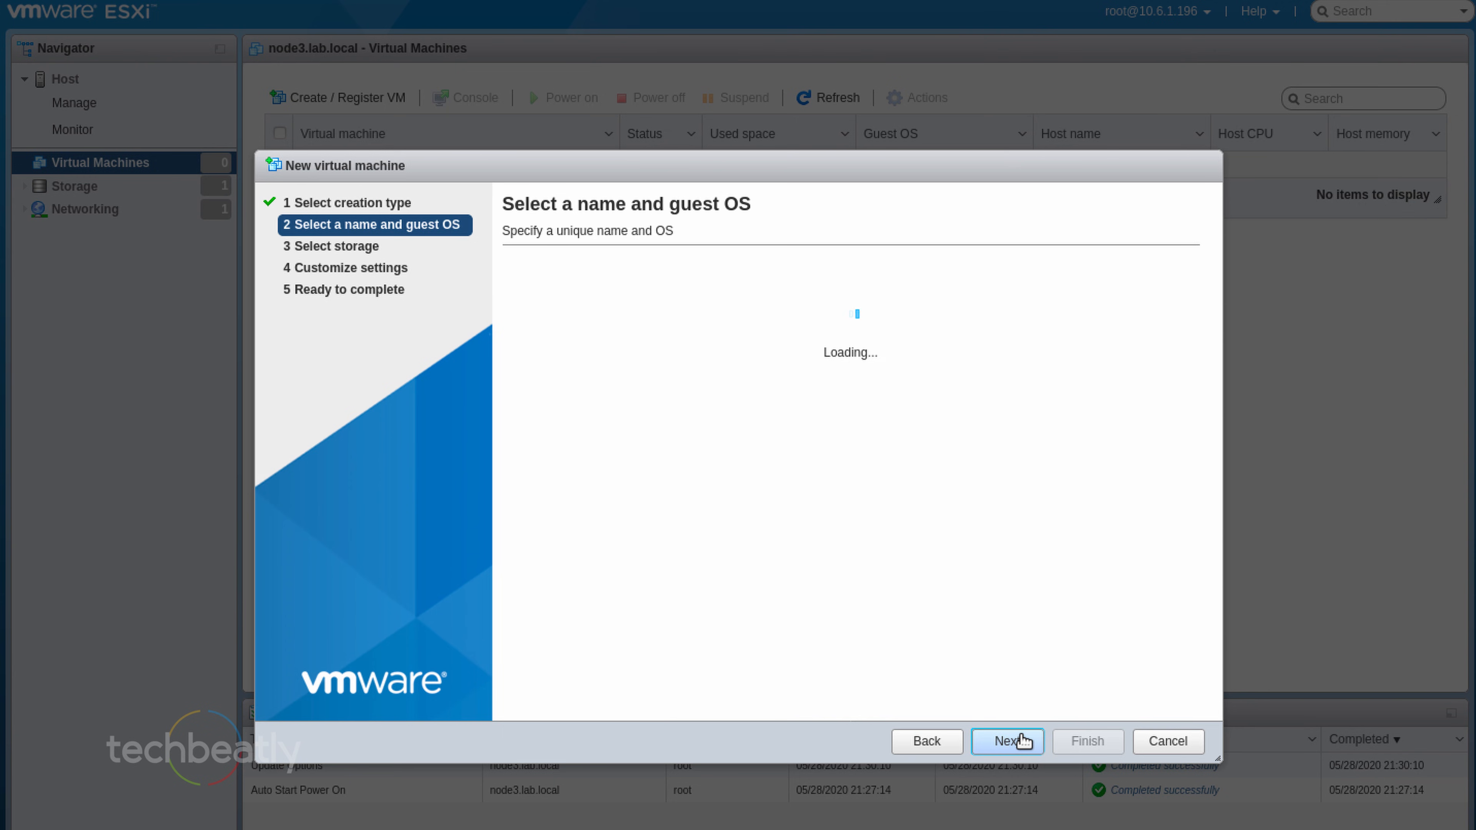
{"action": "left_click", "coordinate": [721, 303]}
{"action": "type", "text": "test"}
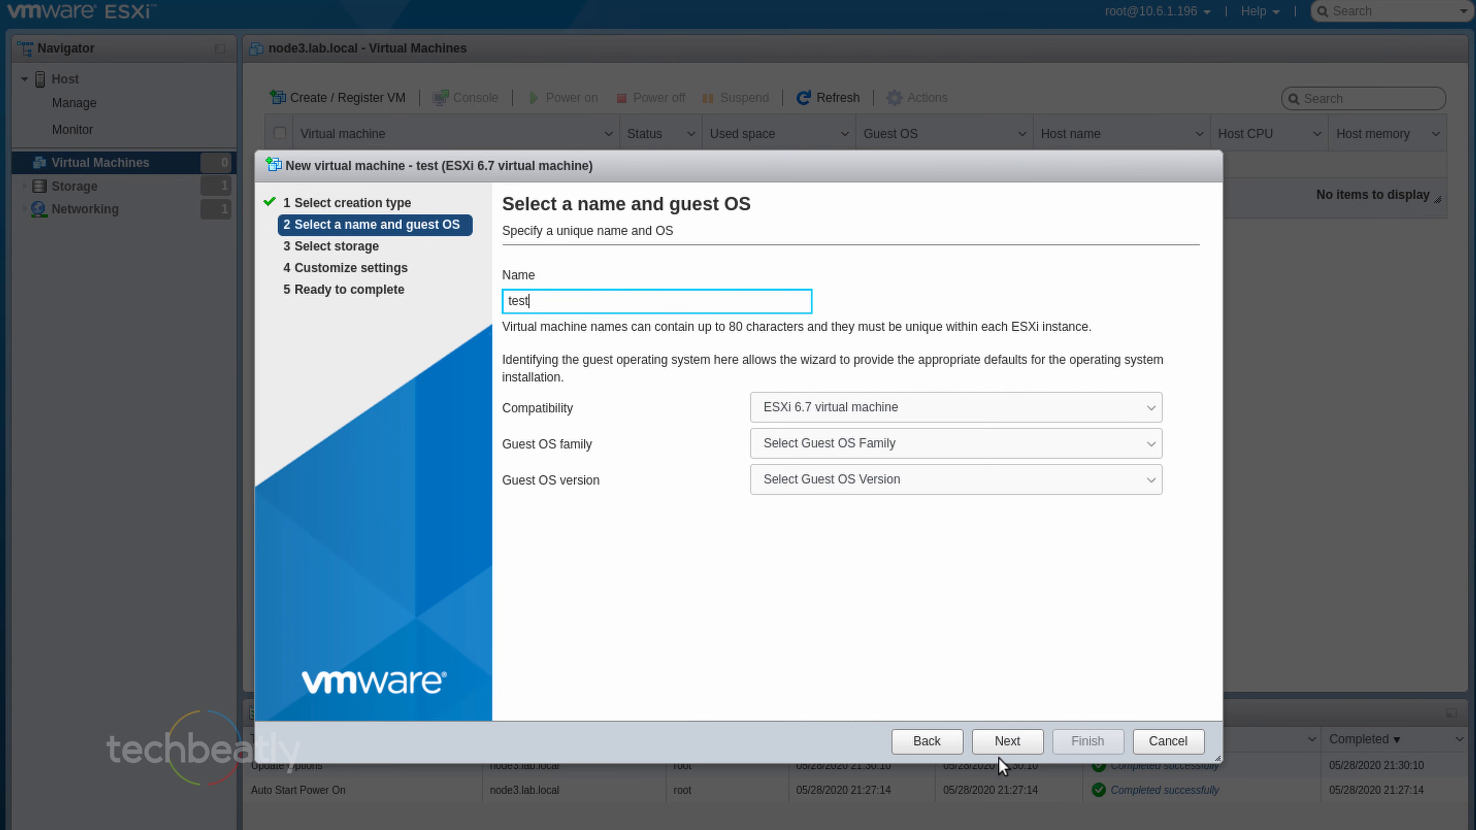
{"action": "left_click", "coordinate": [1001, 739]}
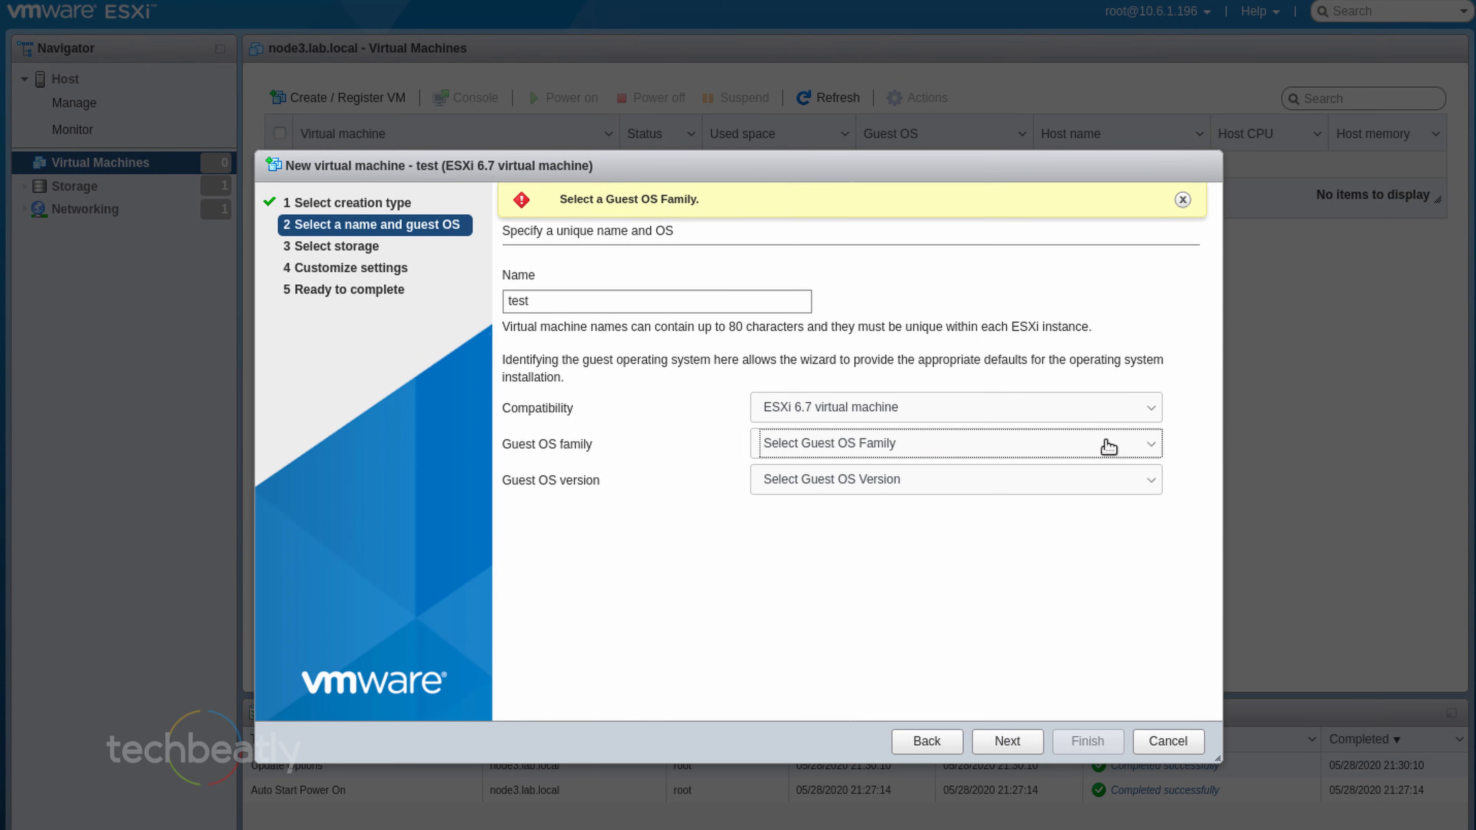
Set the guest OS to Linux, CentOS 7 (64-bit)
{"action": "left_click", "coordinate": [1157, 445]}
{"action": "left_click", "coordinate": [844, 494]}
{"action": "left_click", "coordinate": [848, 485]}
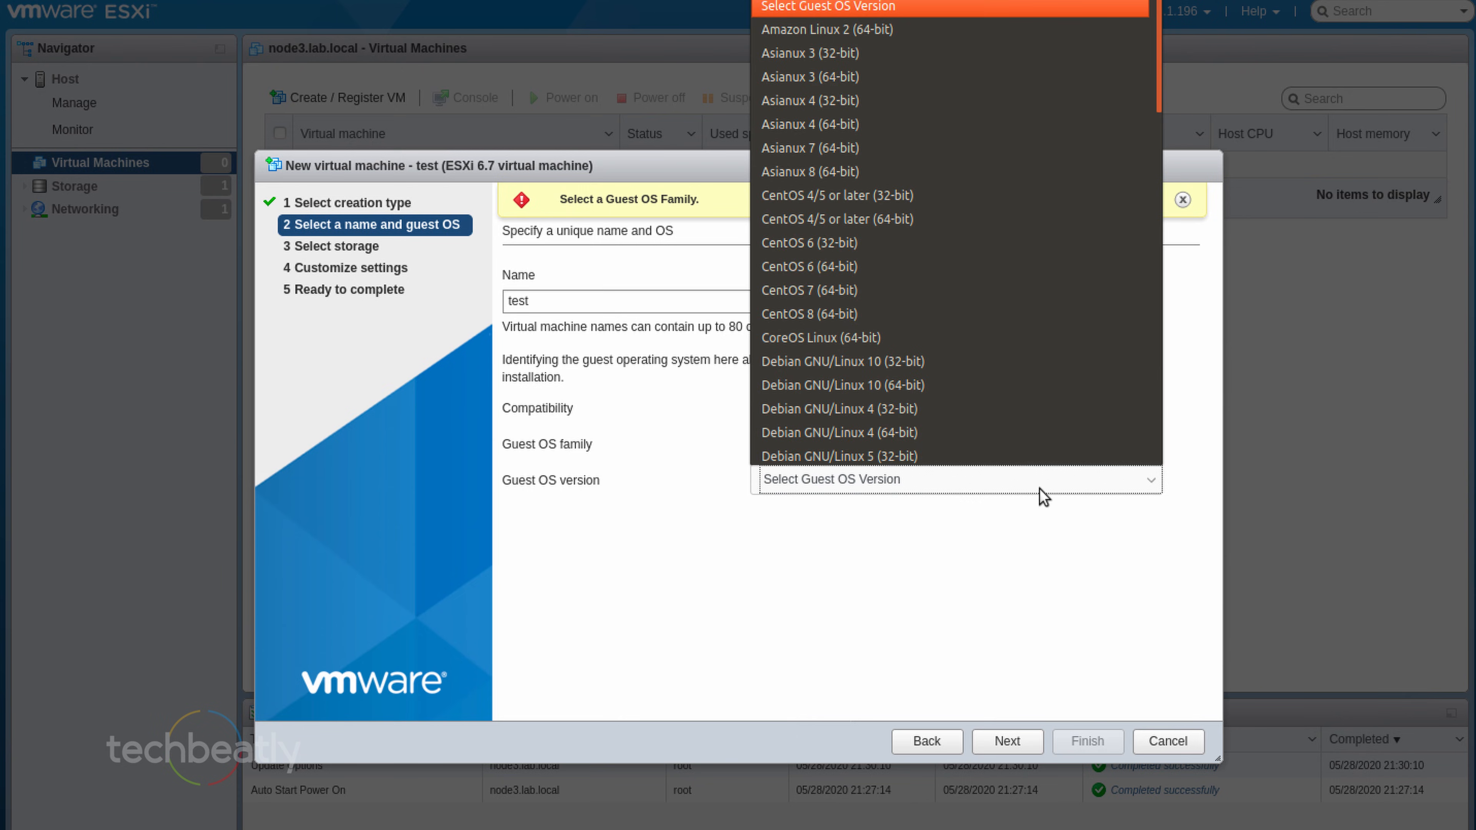
{"action": "left_click", "coordinate": [988, 265]}
Keep datastore1 and default hardware, and finish creating the test VM
{"action": "left_click", "coordinate": [1011, 741]}
{"action": "left_click", "coordinate": [1012, 741]}
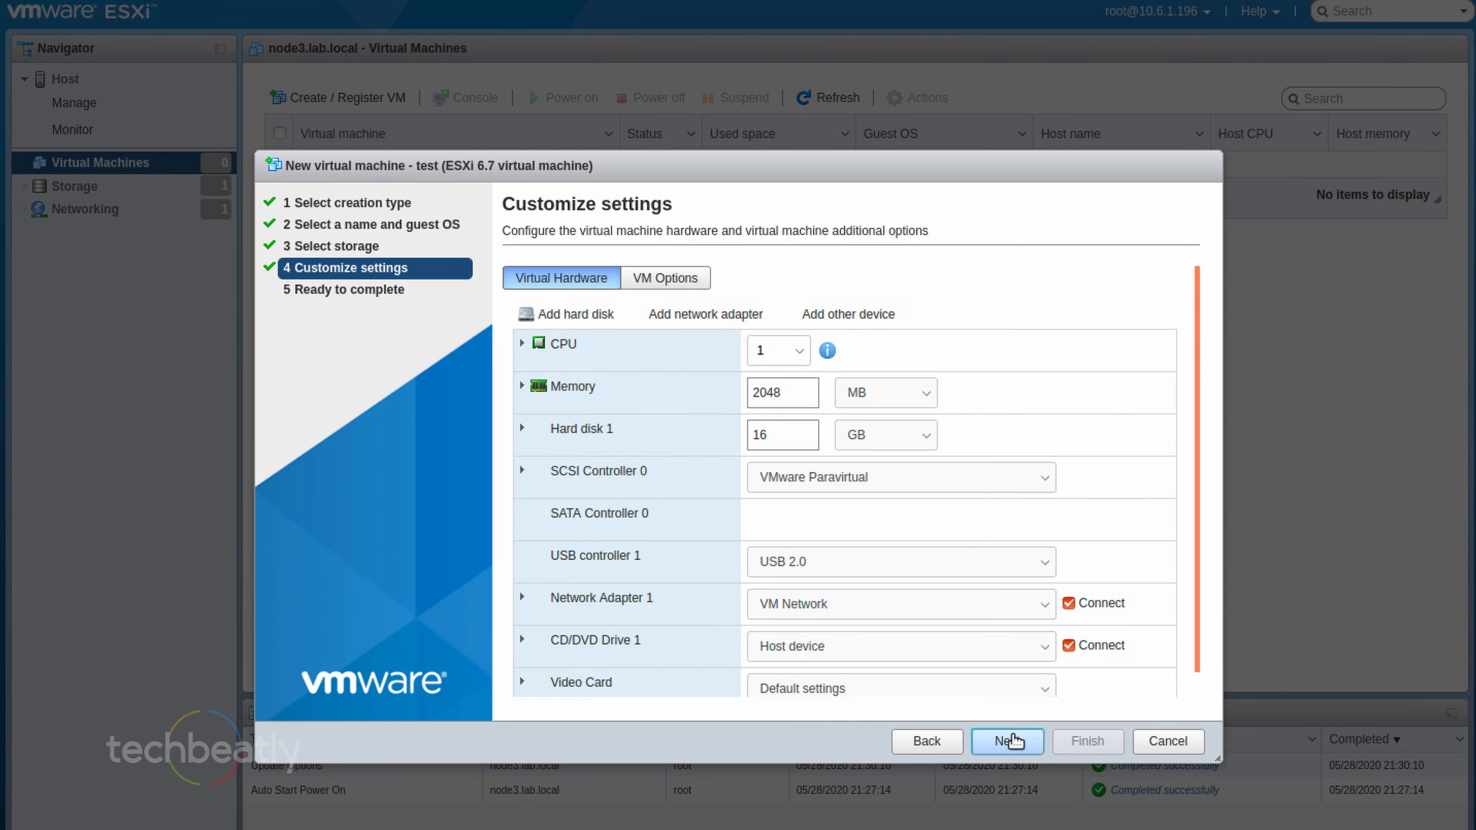
{"action": "left_click", "coordinate": [1016, 742]}
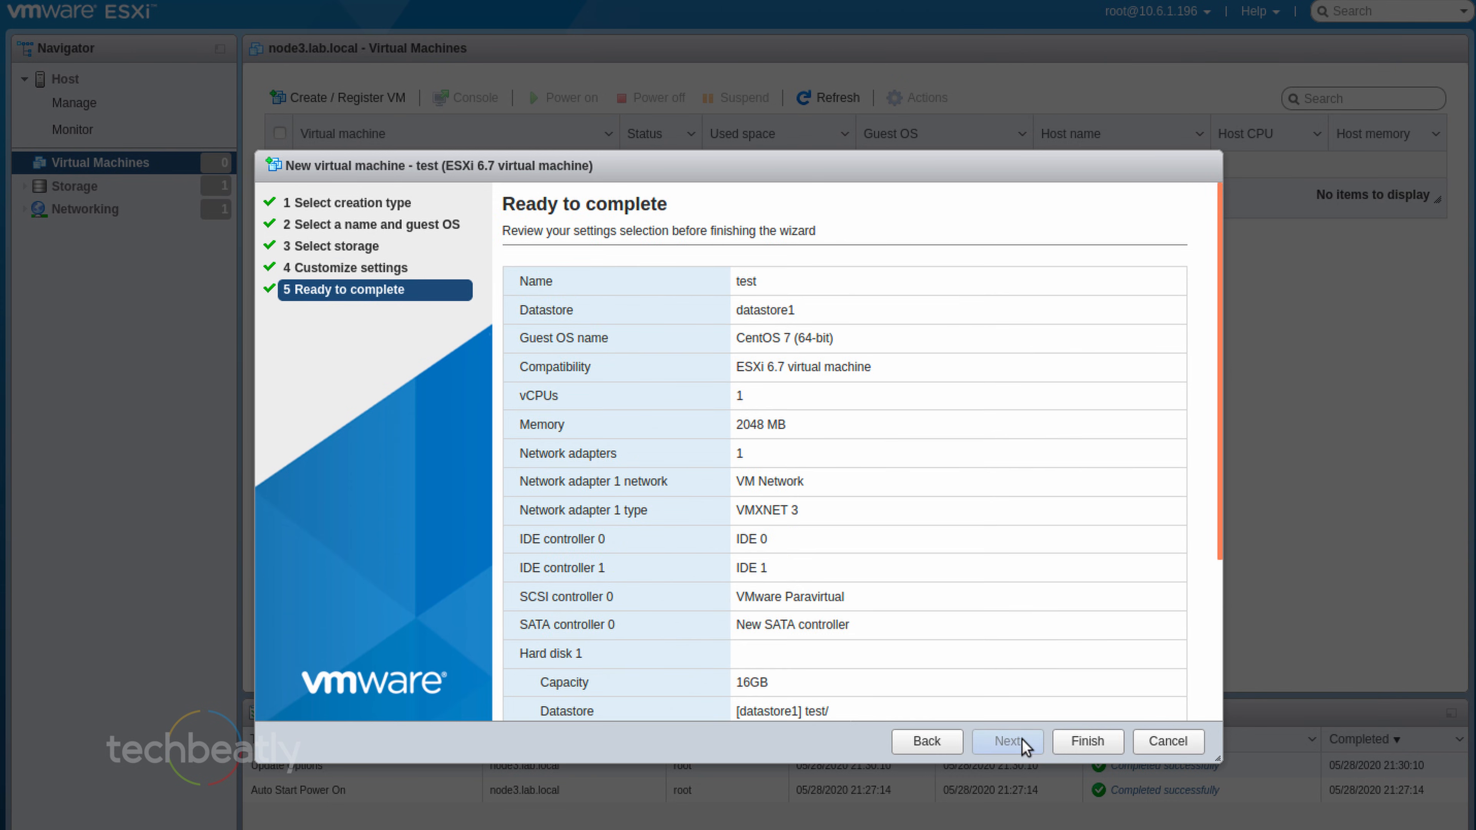
{"action": "left_click", "coordinate": [1101, 743]}
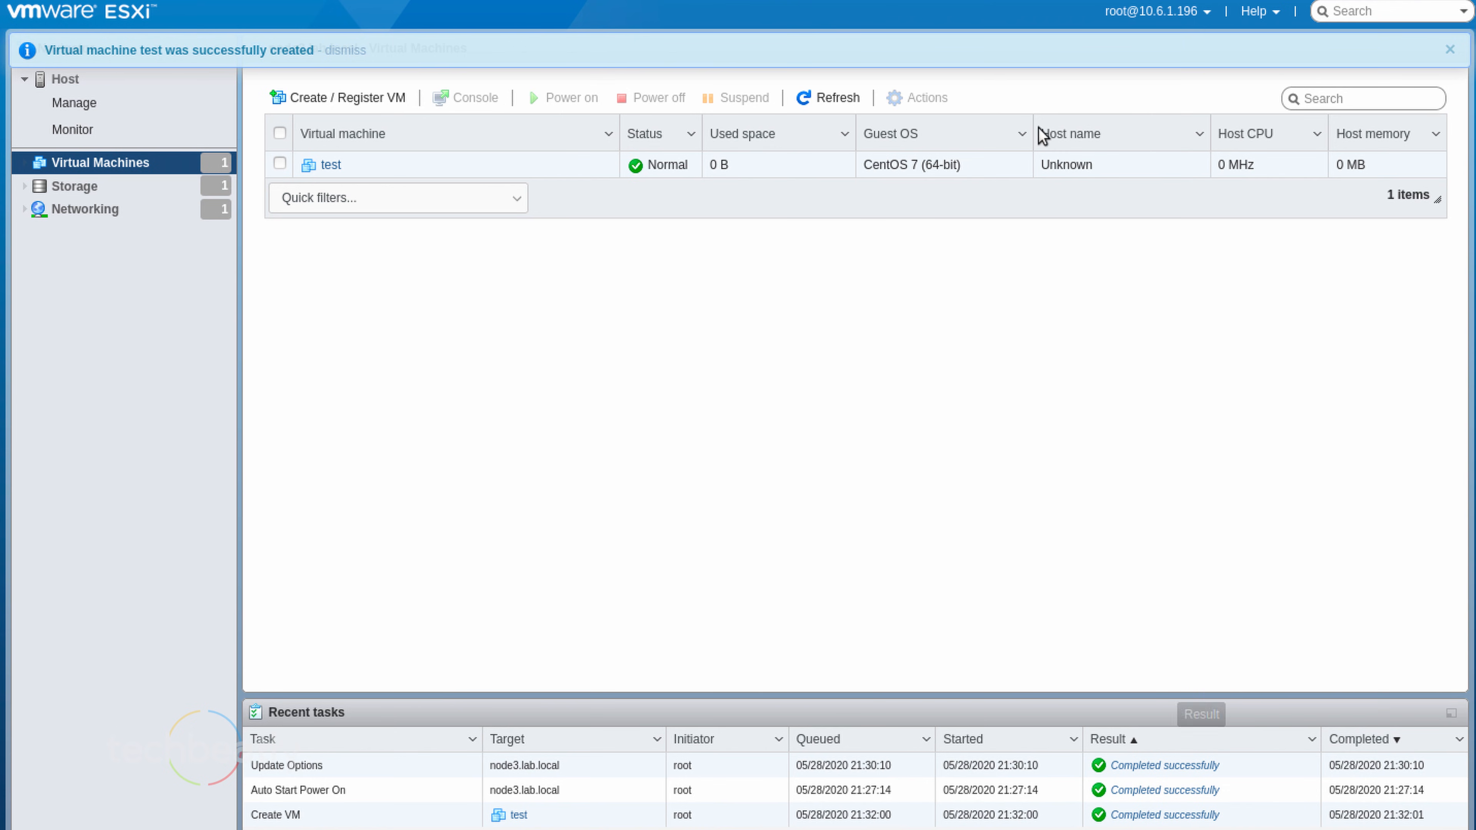
Power on the test VM and view its console in the browser
{"action": "left_click", "coordinate": [333, 169]}
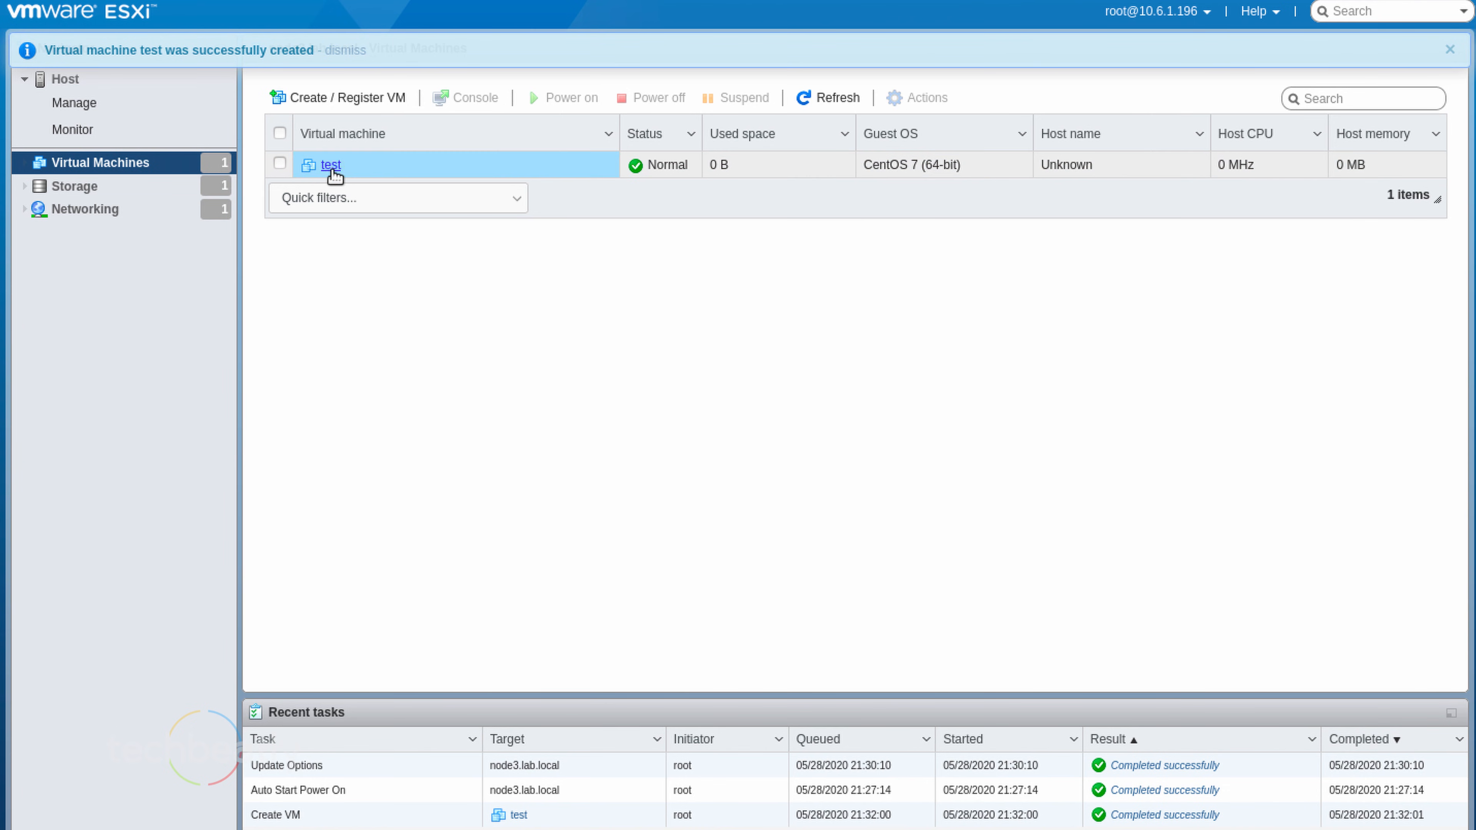
{"action": "left_click", "coordinate": [485, 90]}
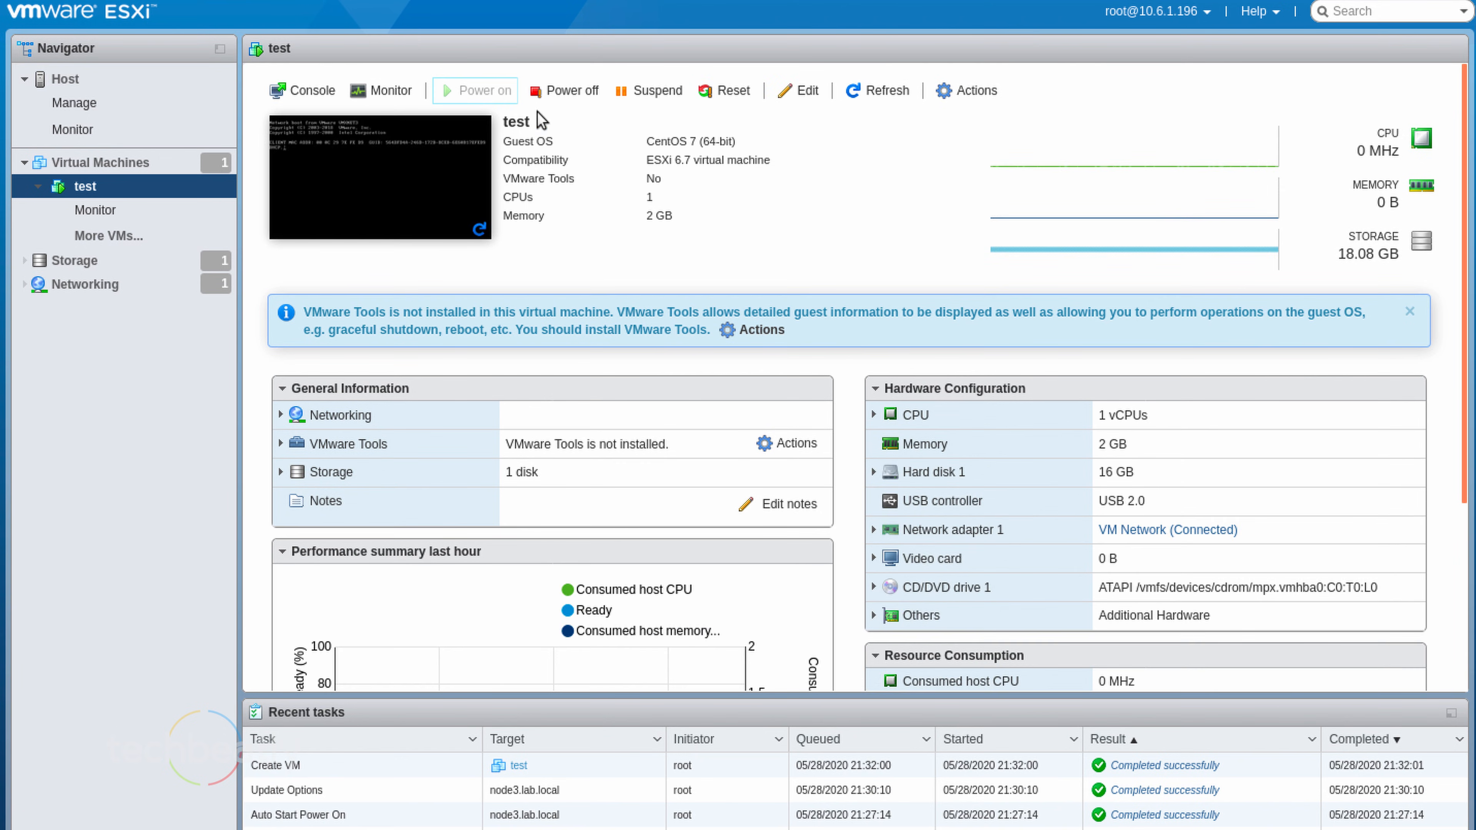
{"action": "left_click", "coordinate": [307, 93]}
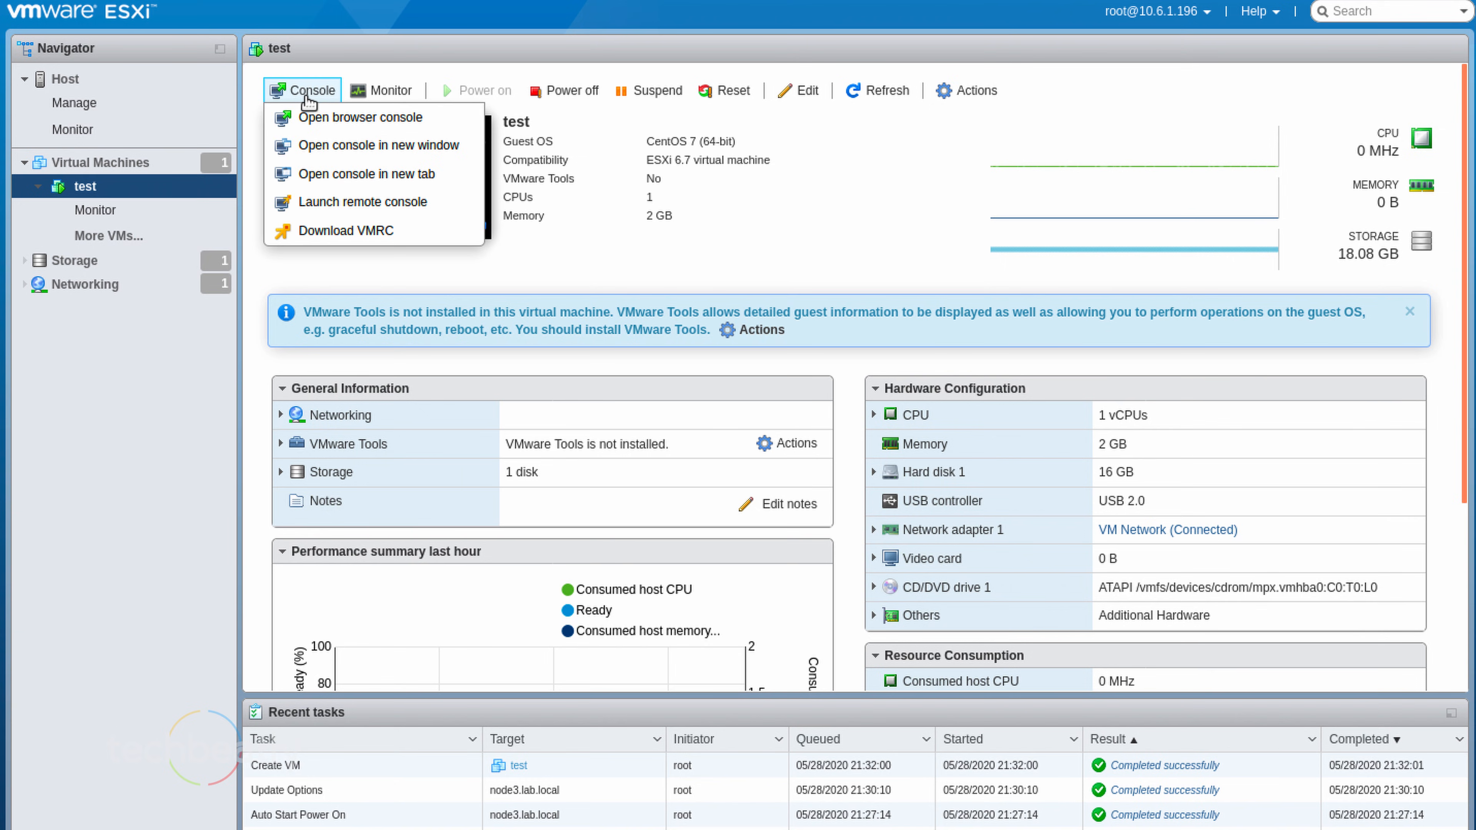
{"action": "left_click", "coordinate": [325, 119]}
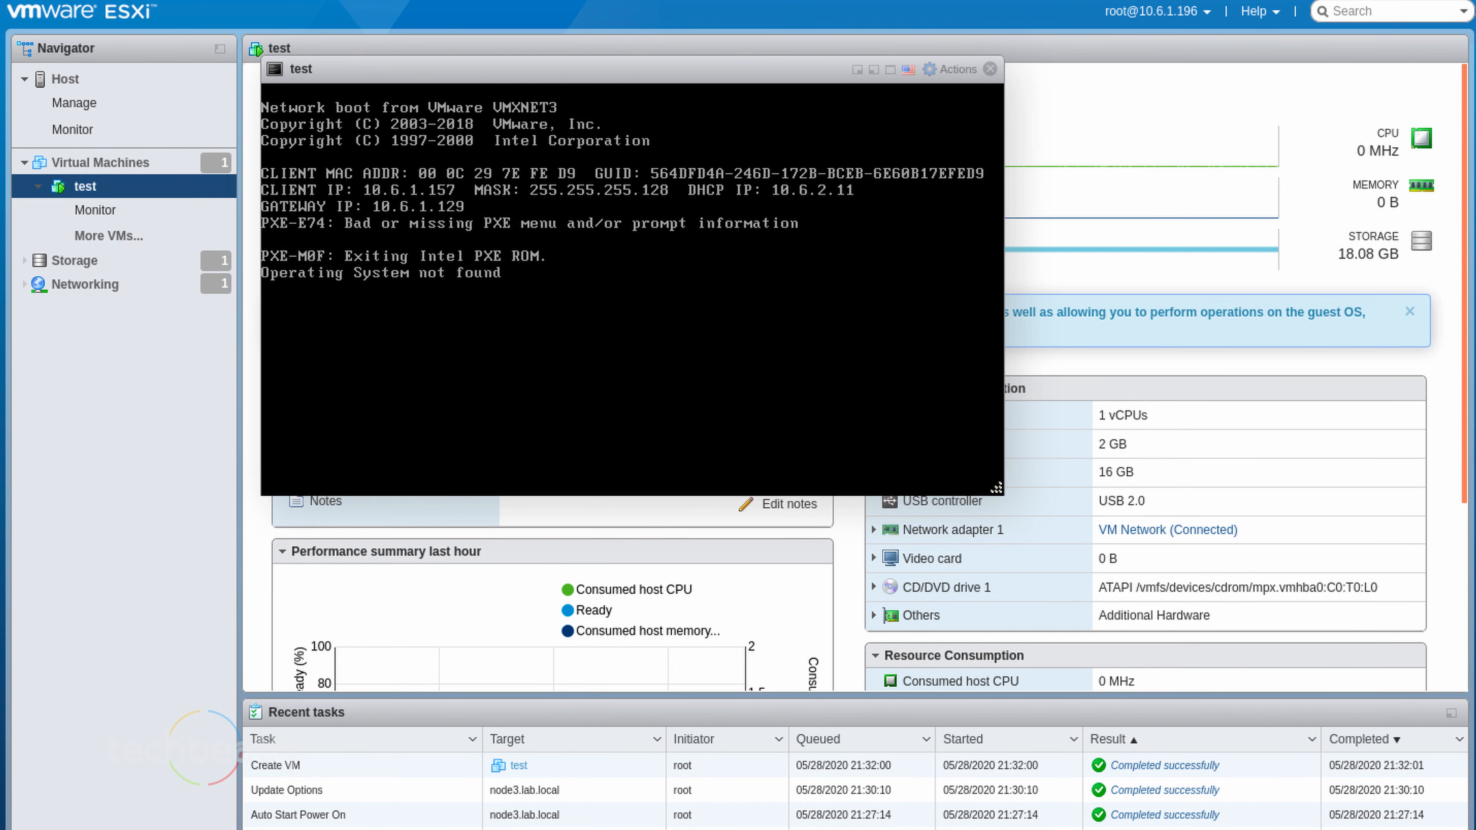
Close the console and select test in the Virtual Machines list
{"action": "left_click", "coordinate": [989, 69]}
{"action": "left_click", "coordinate": [125, 162]}
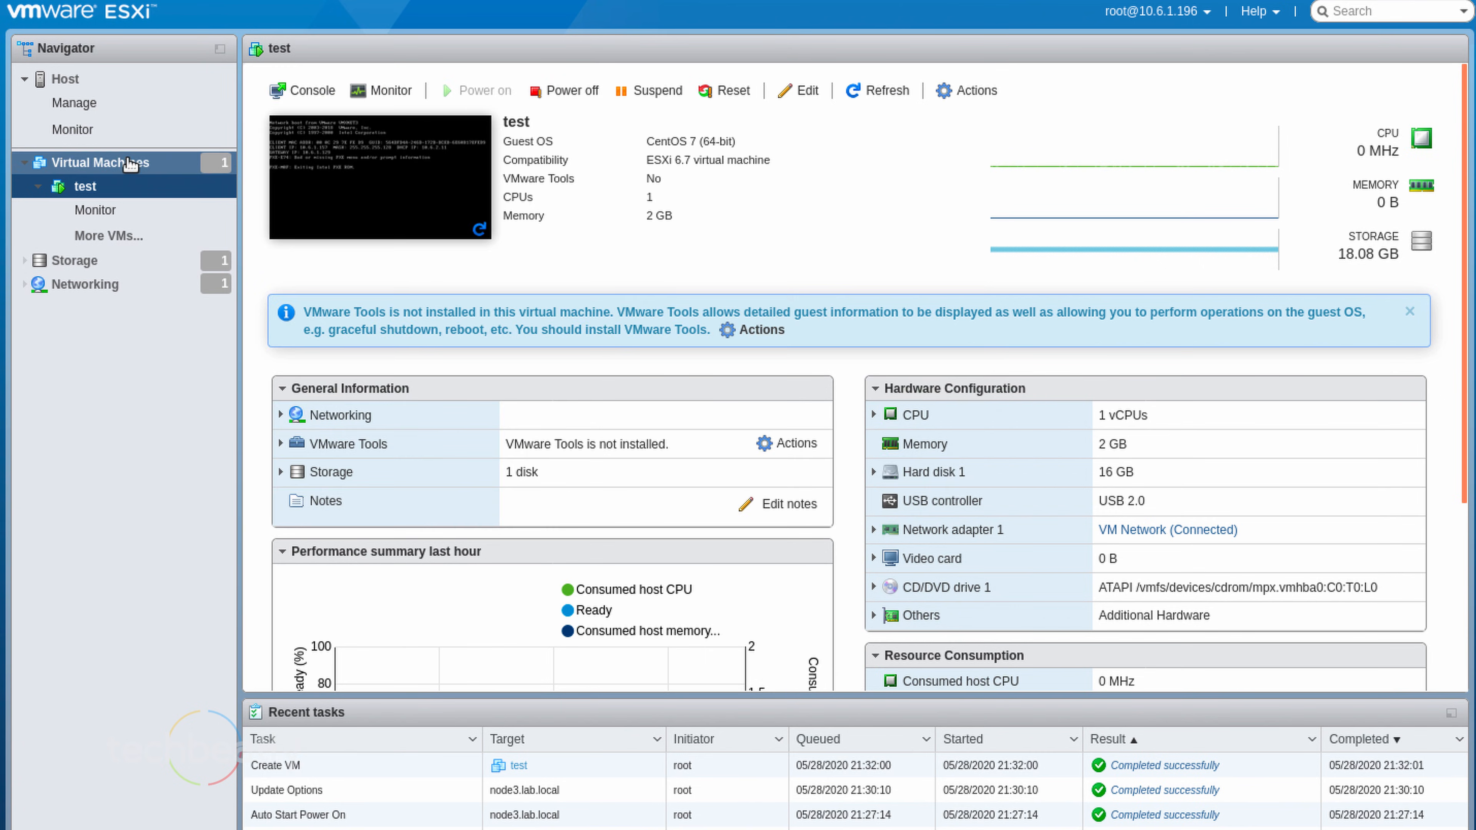
{"action": "left_click", "coordinate": [280, 164]}
Power off and delete the test VM, then log out of the host client
{"action": "left_click", "coordinate": [634, 100]}
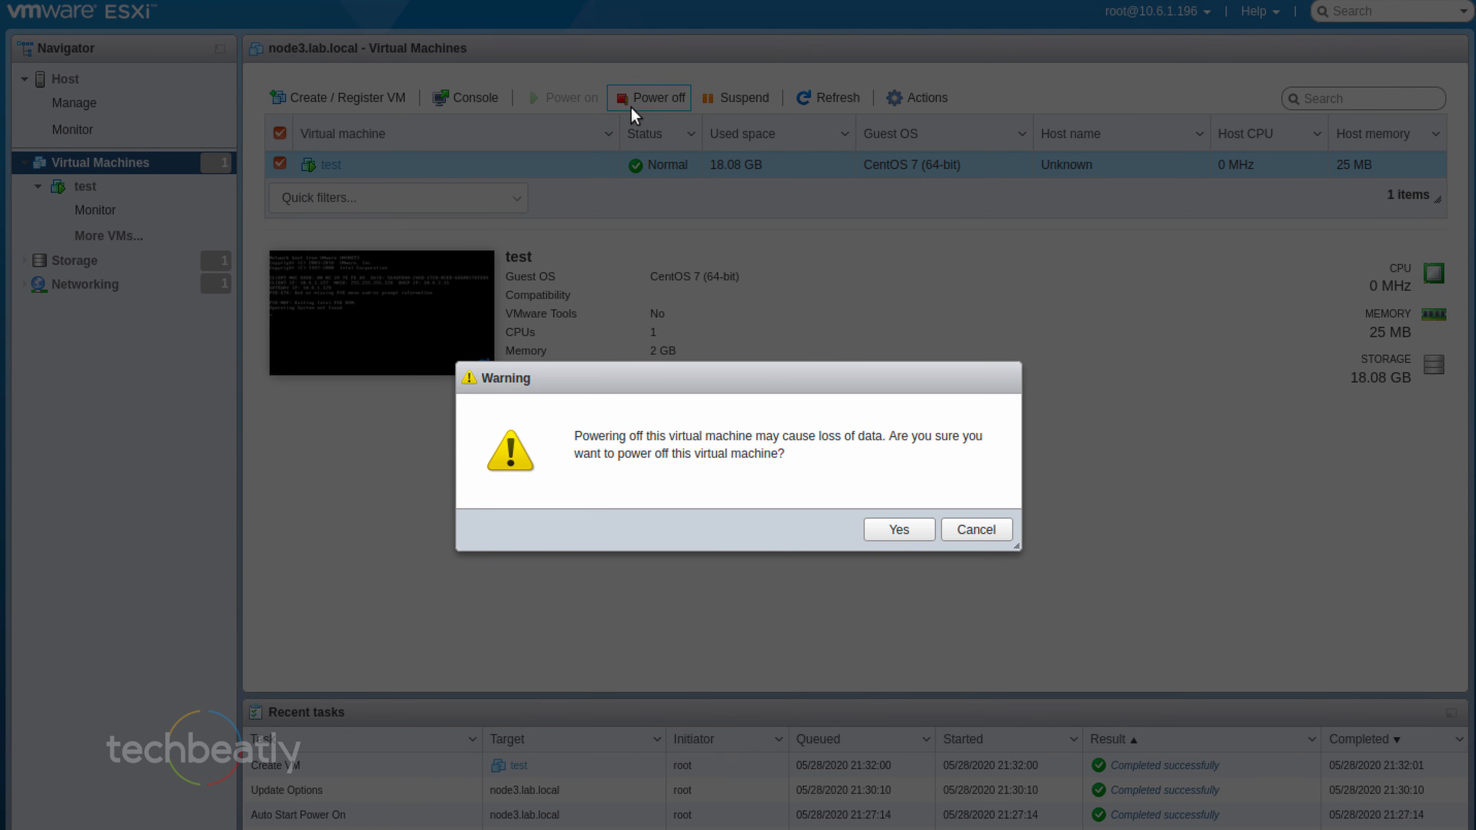
{"action": "left_click", "coordinate": [906, 531]}
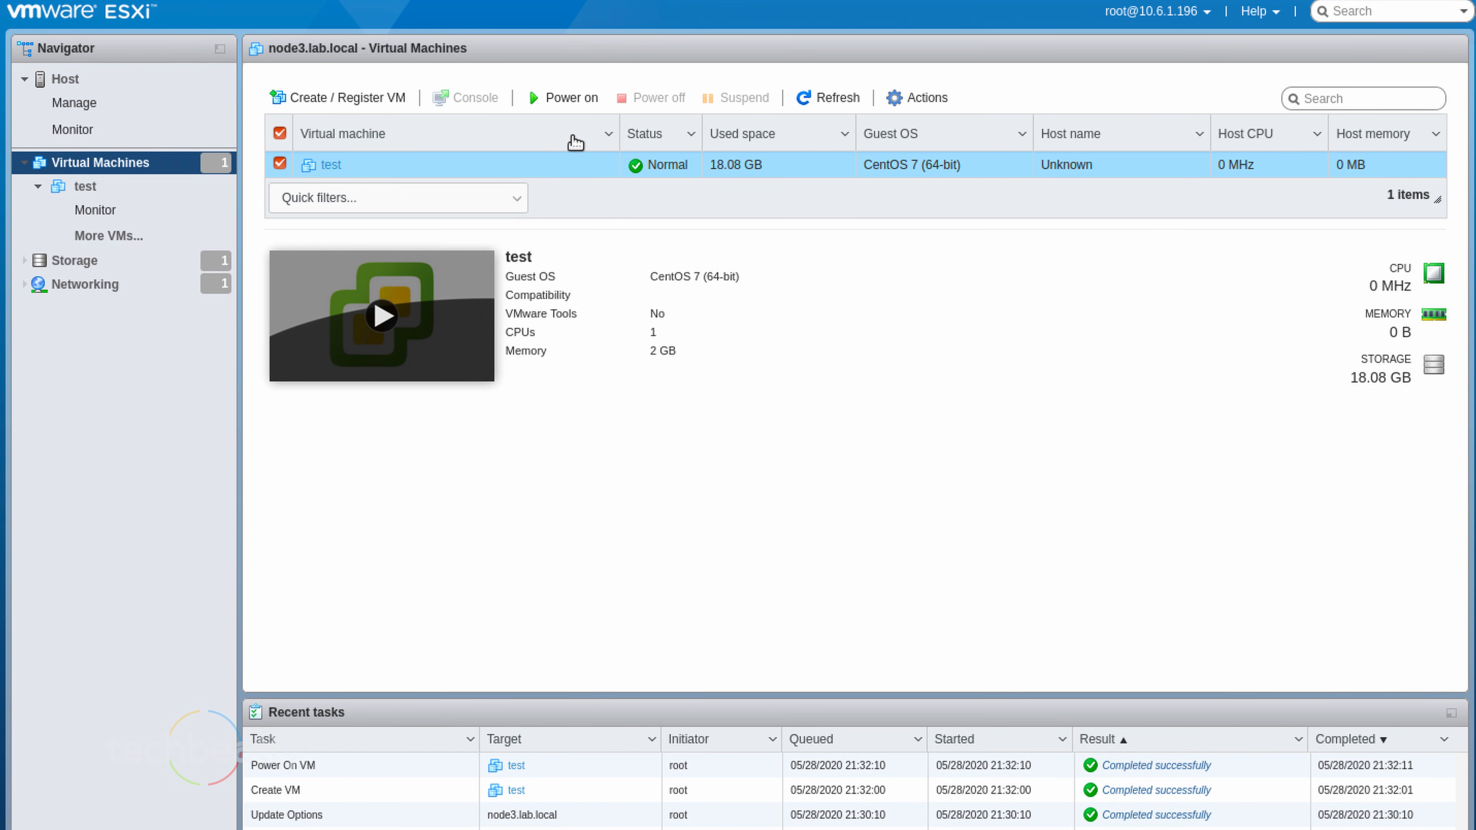
{"action": "left_click", "coordinate": [921, 98]}
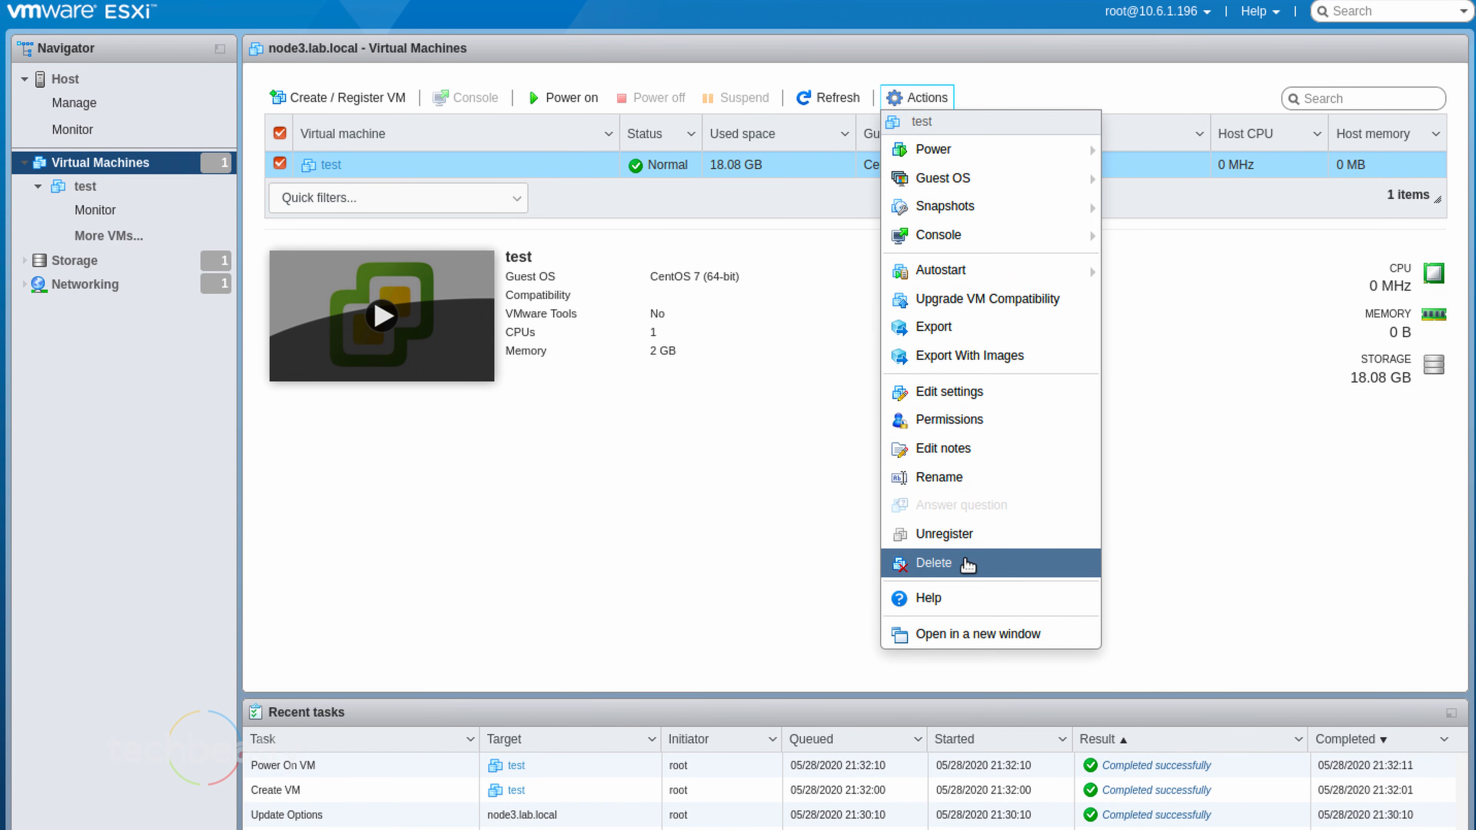
{"action": "left_click", "coordinate": [968, 564]}
{"action": "left_click", "coordinate": [860, 536]}
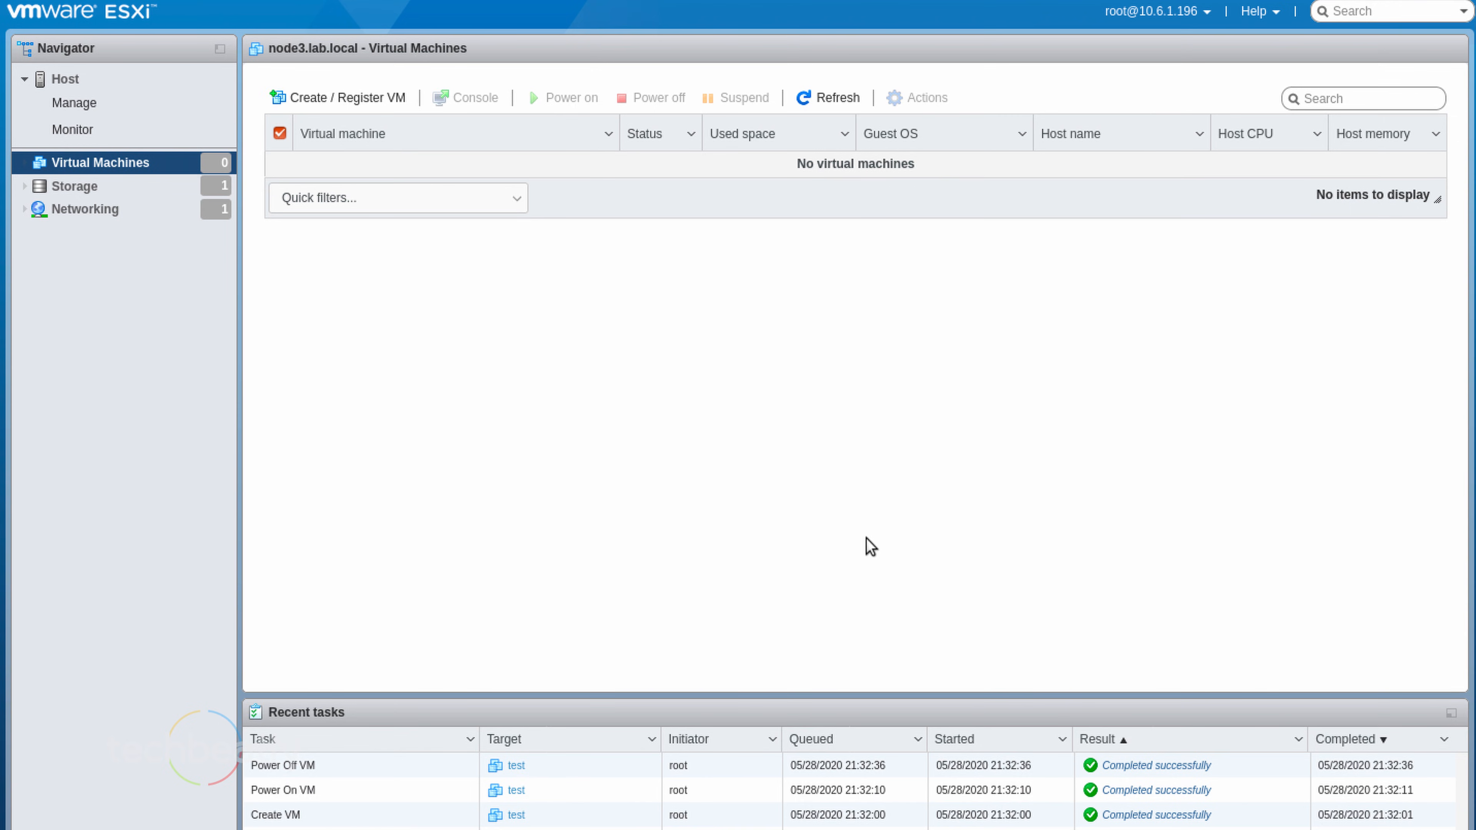
{"action": "left_click", "coordinate": [1207, 21]}
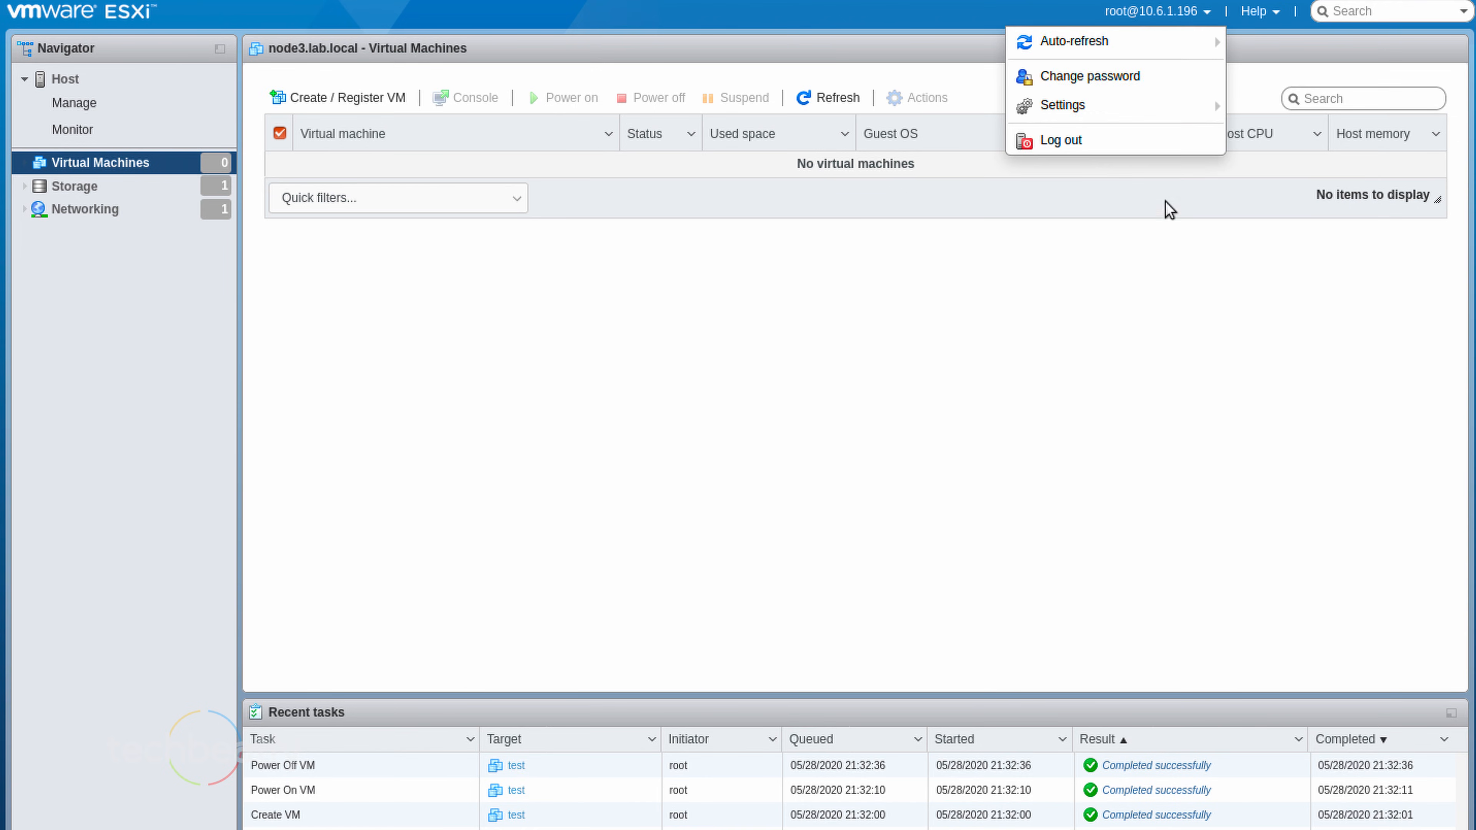
{"action": "left_click", "coordinate": [1087, 140]}
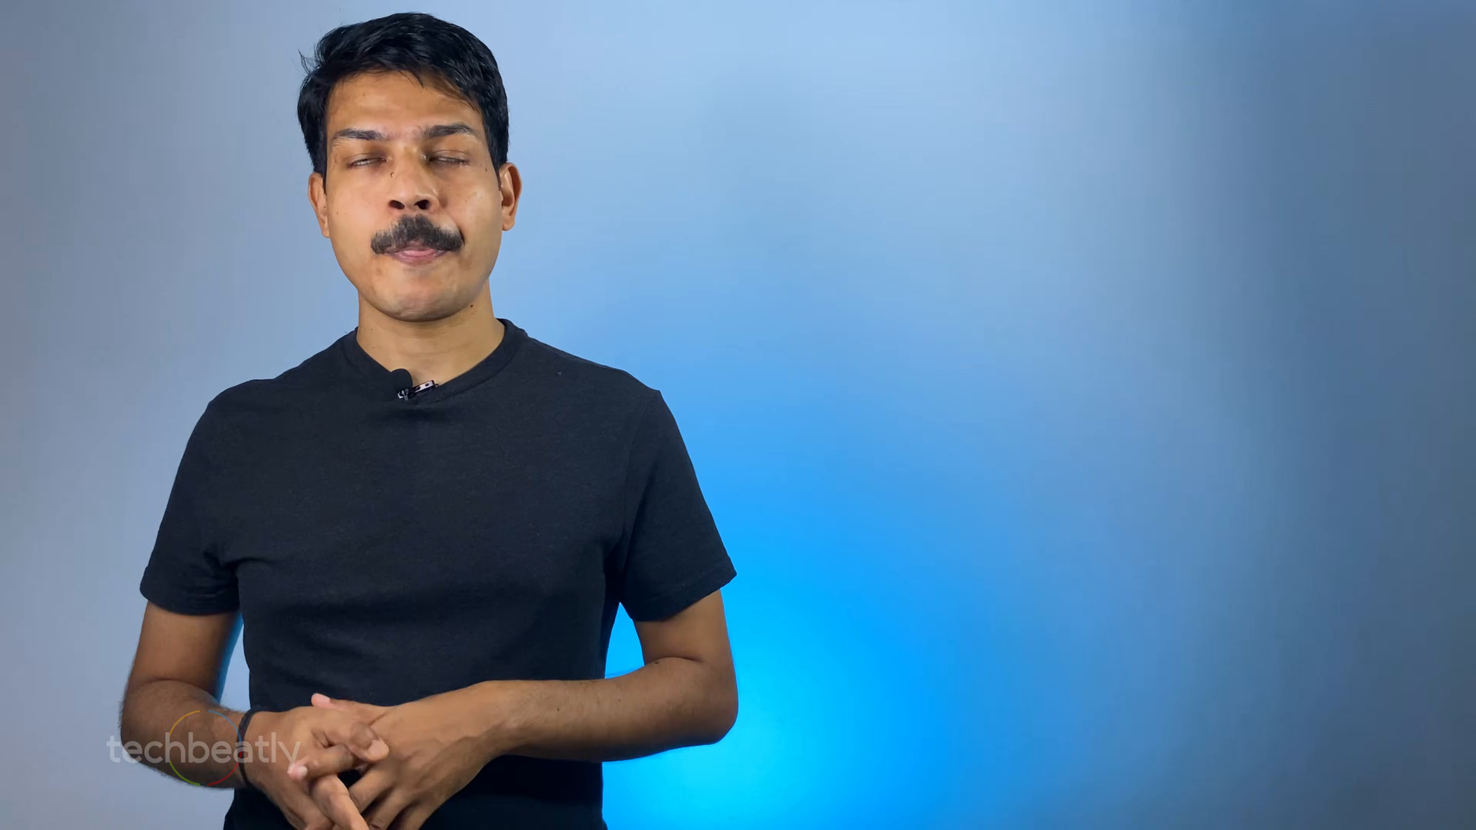